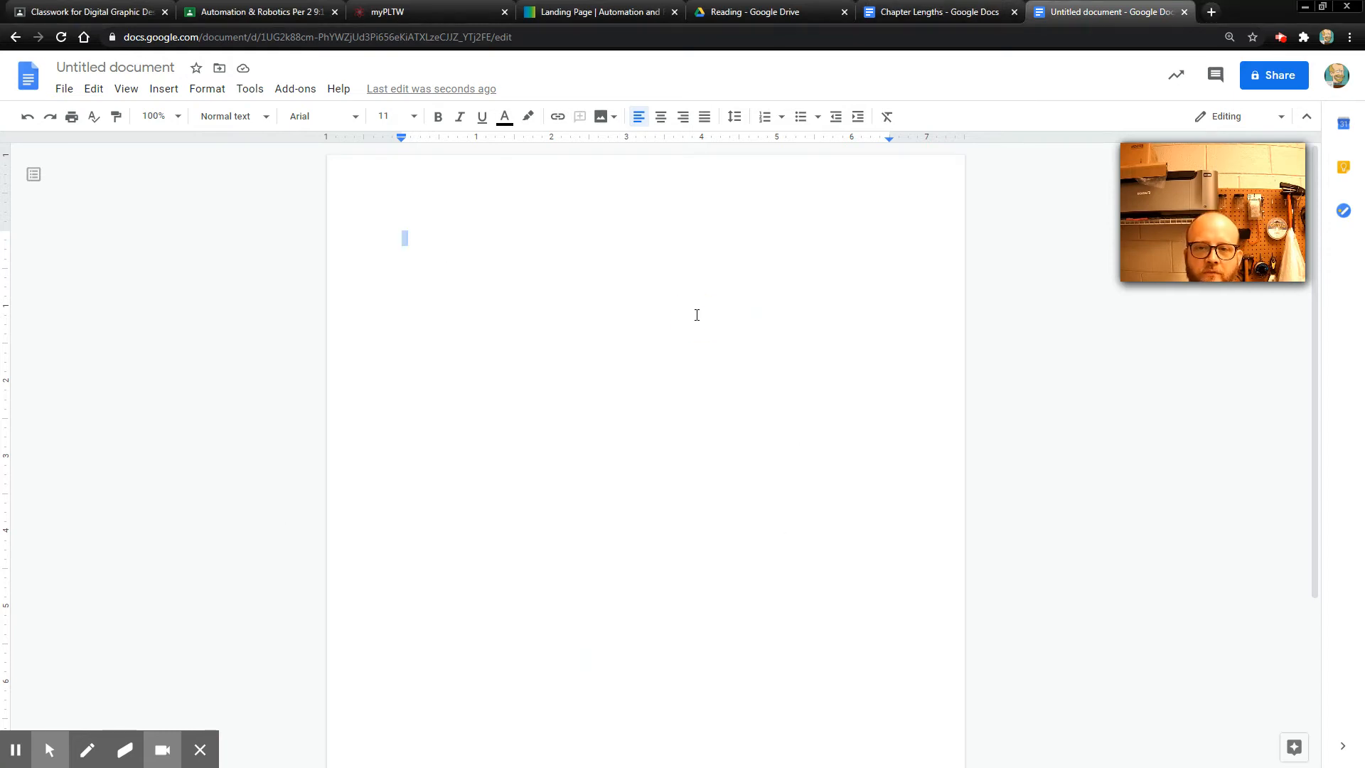
# Enter the filler text "jkhasdflkjhasldkjfhlaksjdhflkajshdflkjahsdlfkjhalsdkjf" in the document and start a new paragraph below it
pyautogui.click(502, 284)
pyautogui.write('jkhasdflkjhasldkjfhlaksjdhflkajshdflkjahsdlfkjhalsdkjf')
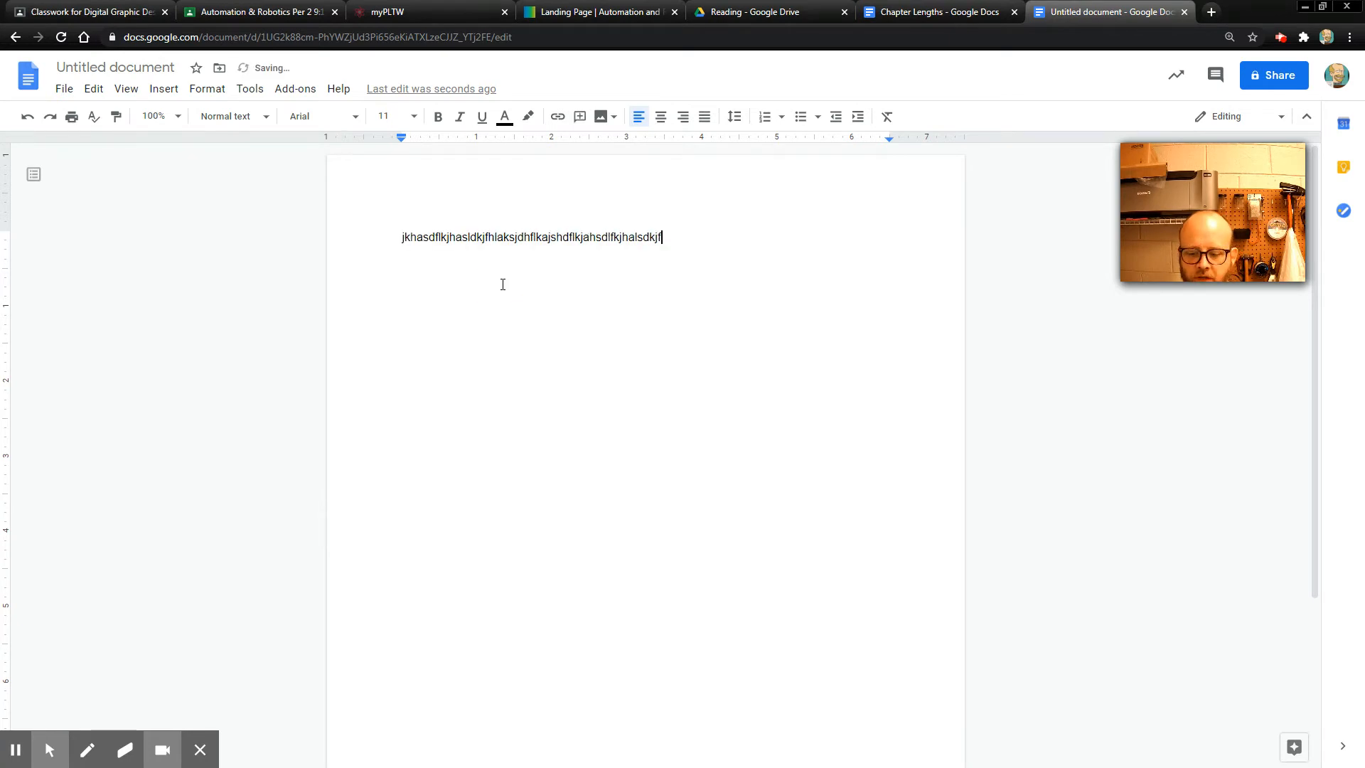
pyautogui.press('Return')
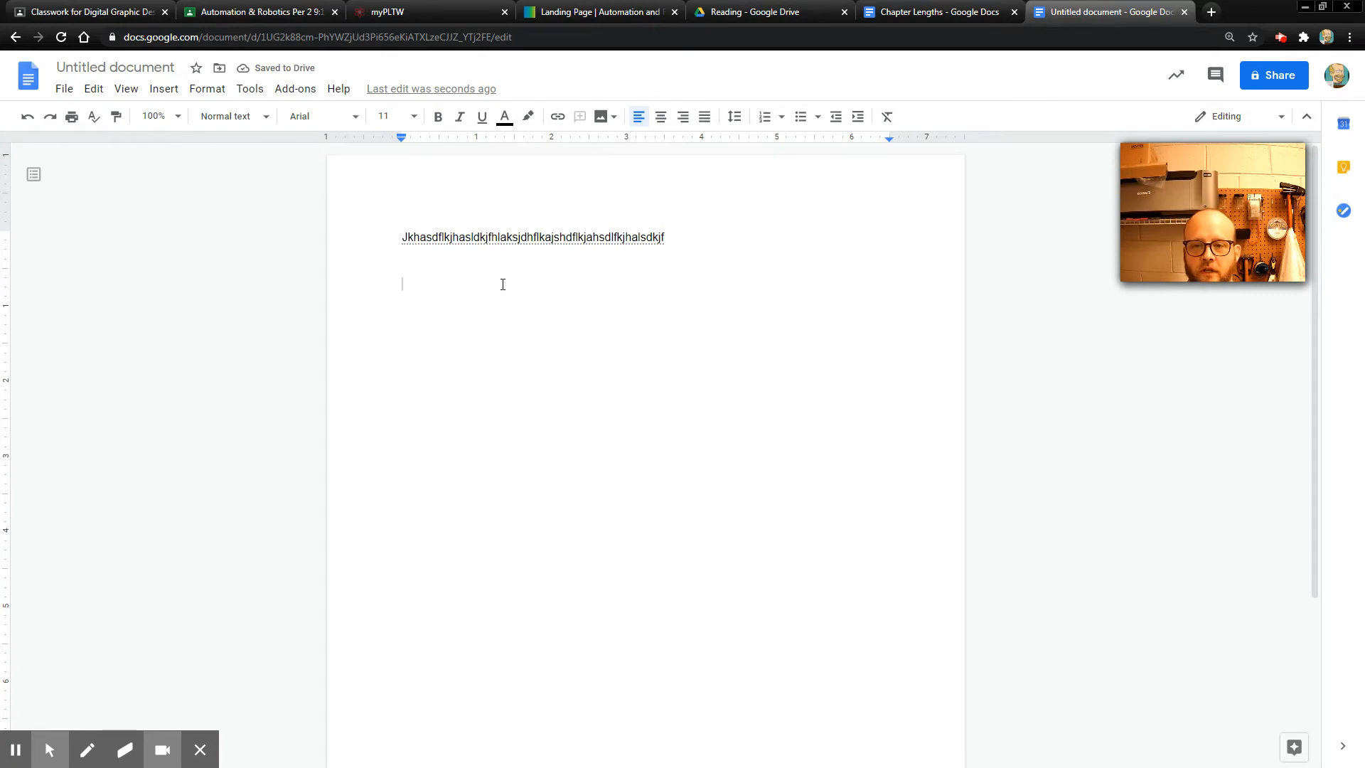
pyautogui.click(432, 284)
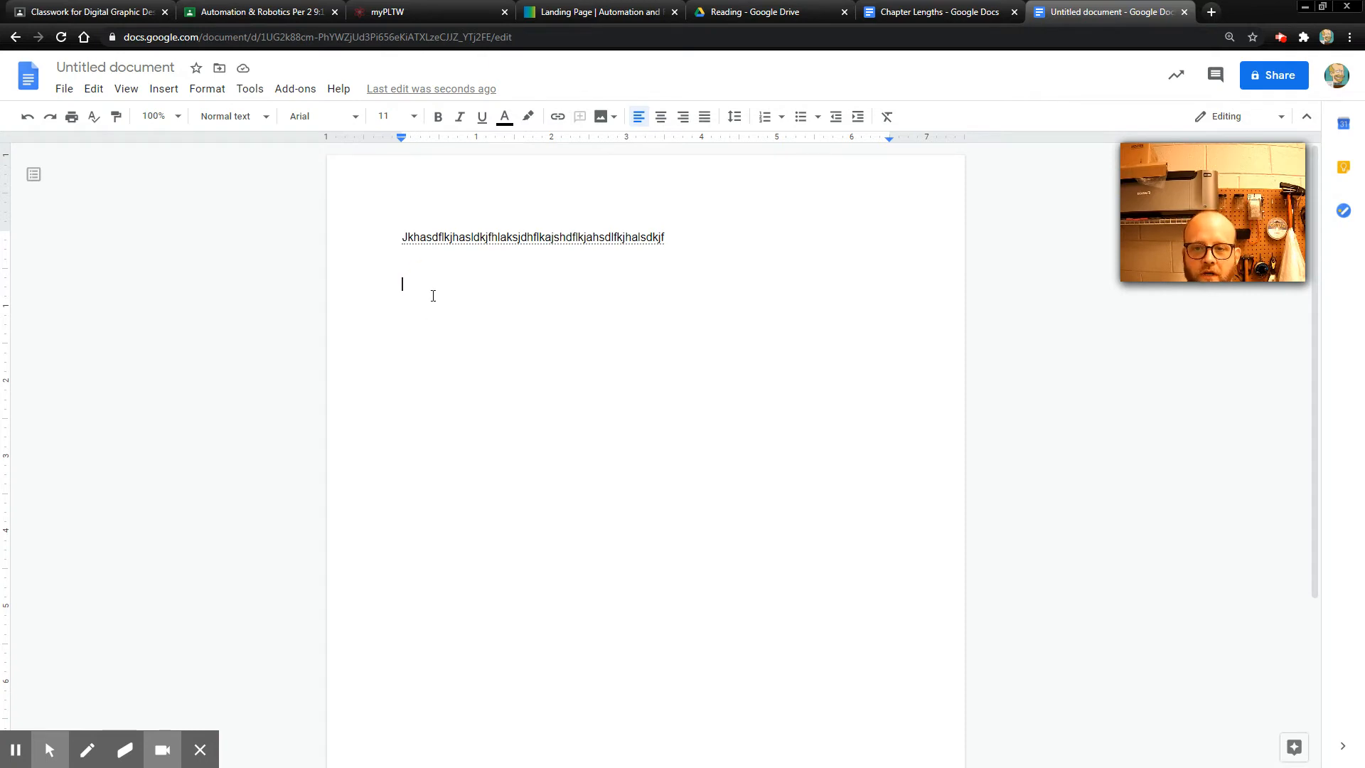
# Insert a 2 x 2 table below the filler text line
pyautogui.click(164, 91)
pyautogui.moveTo(285, 141)
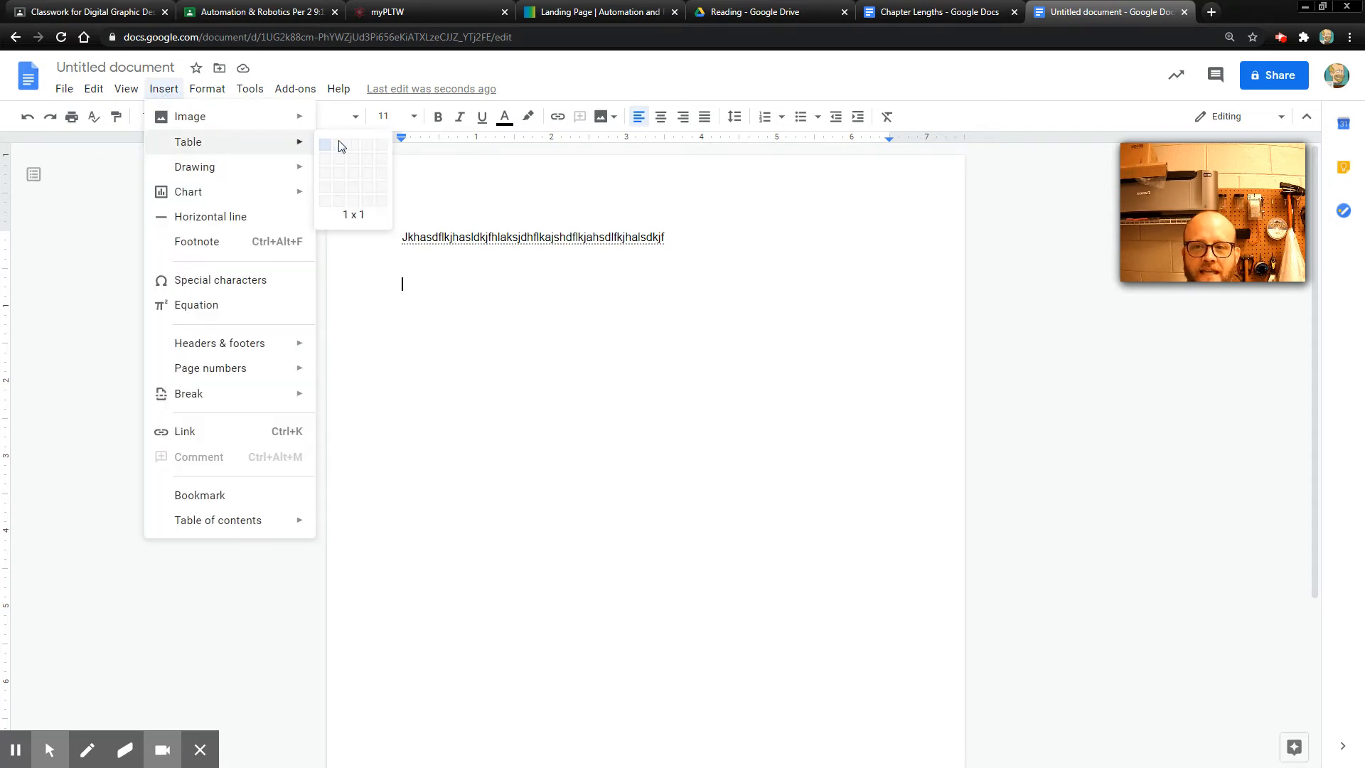
pyautogui.click(339, 160)
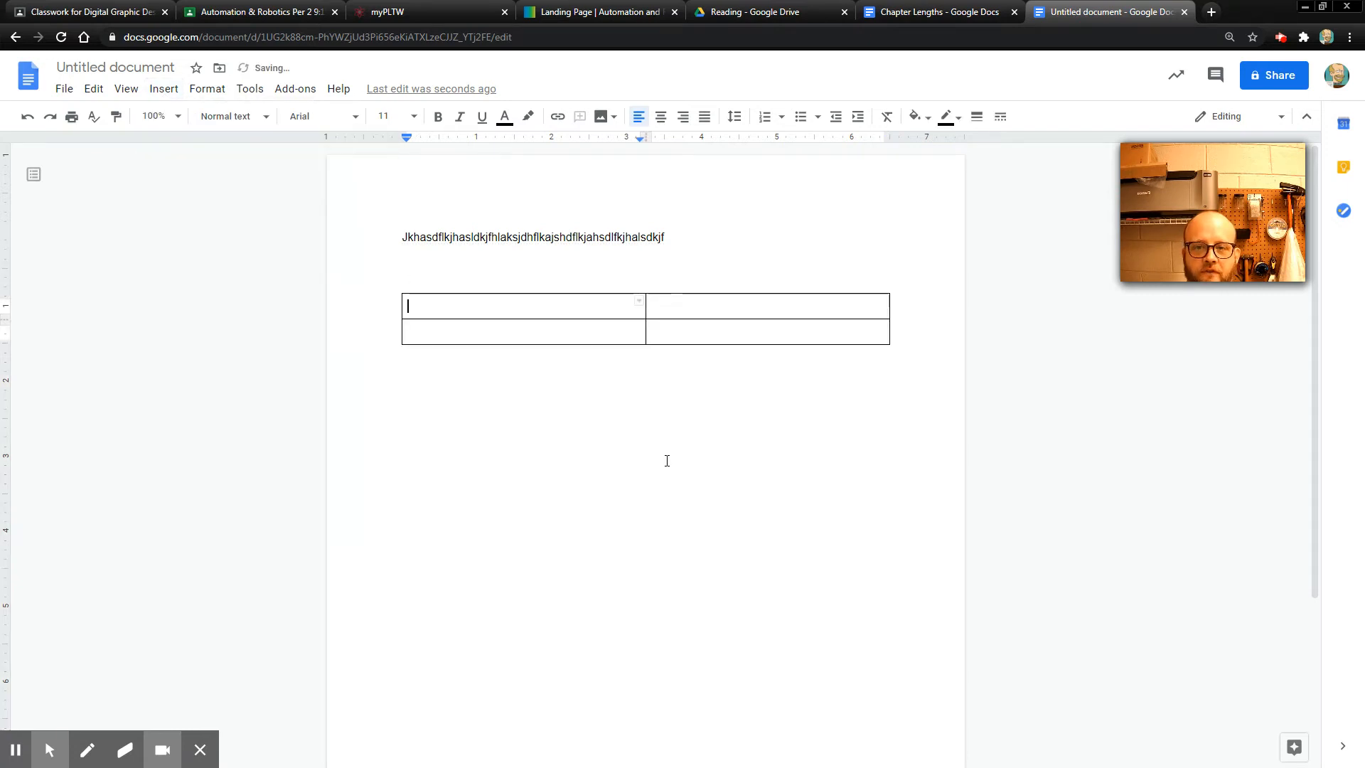
# Start a new embedded drawing in the second cell of the table's first row
pyautogui.click(752, 307)
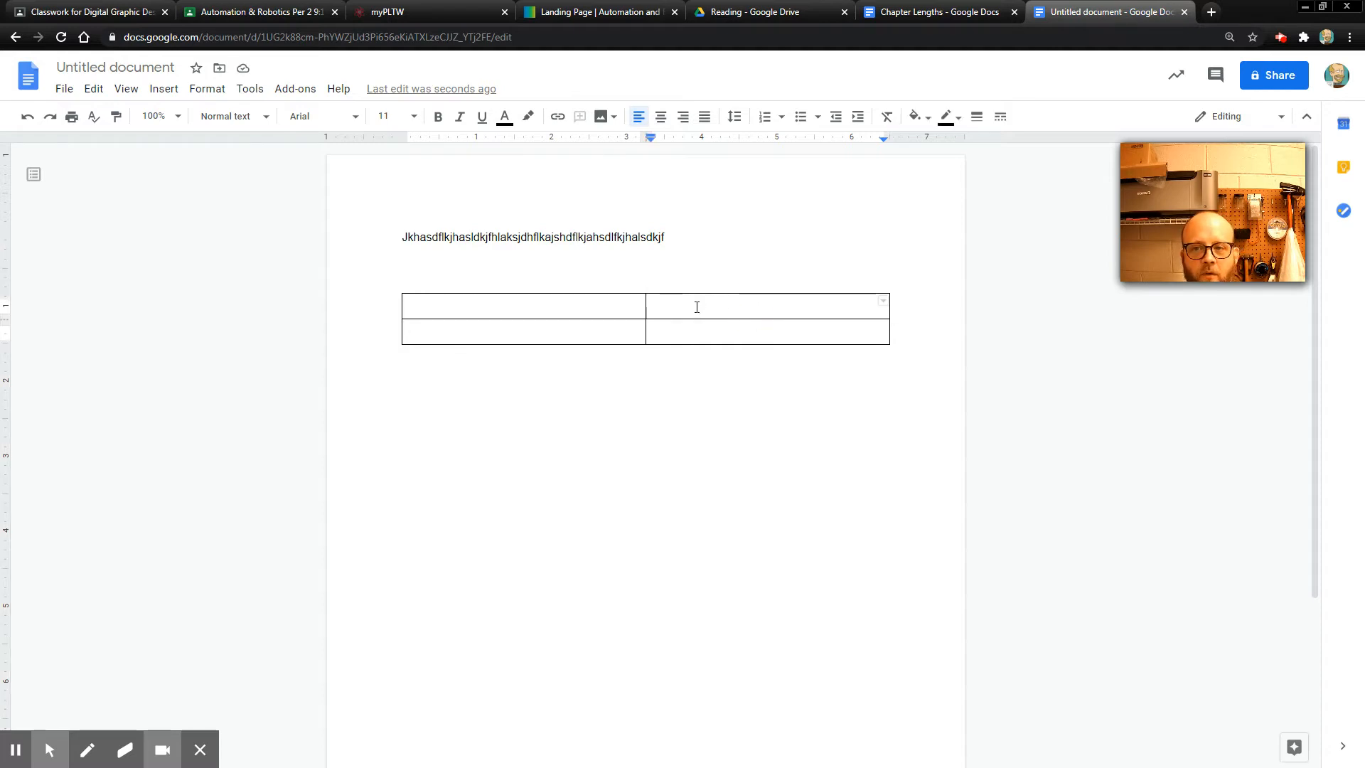
pyautogui.press('ctrl')
pyautogui.press('ctrl')
pyautogui.press('ctrl')
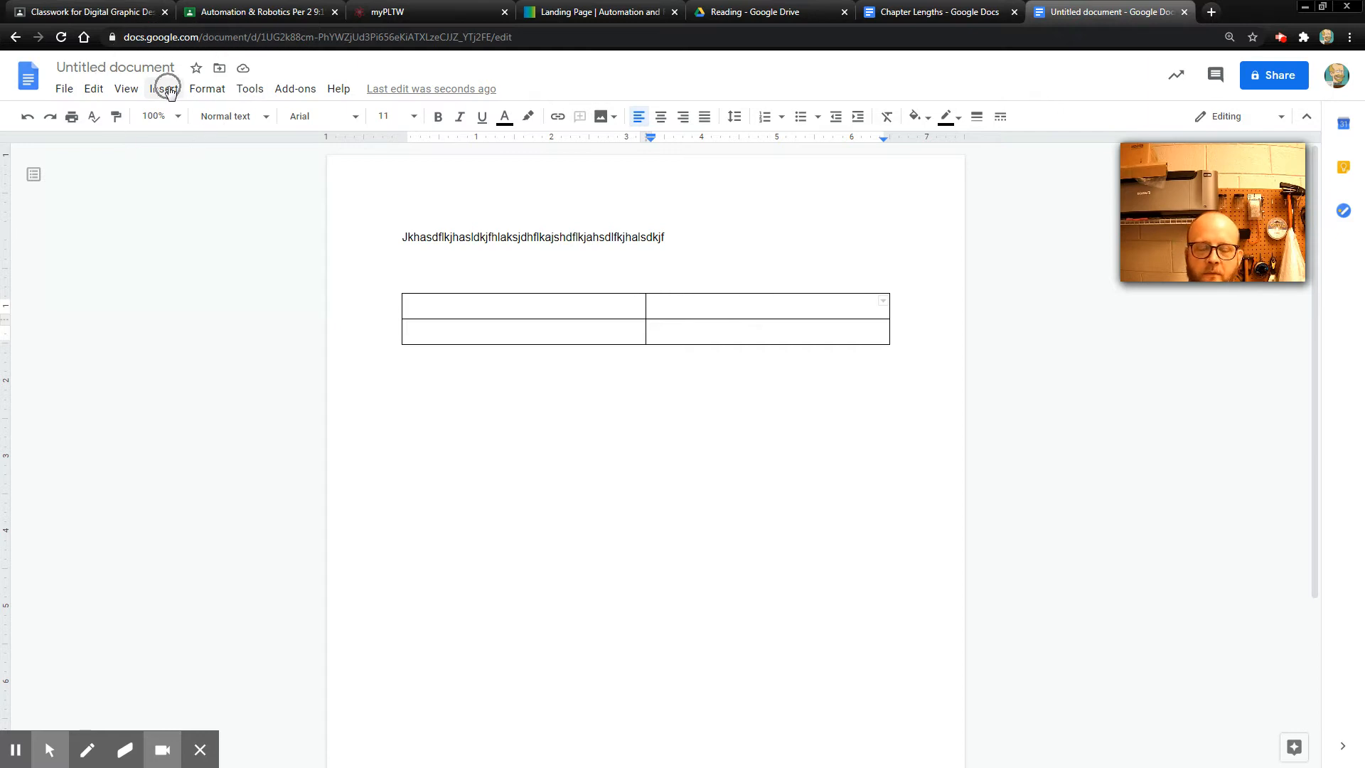
pyautogui.click(171, 93)
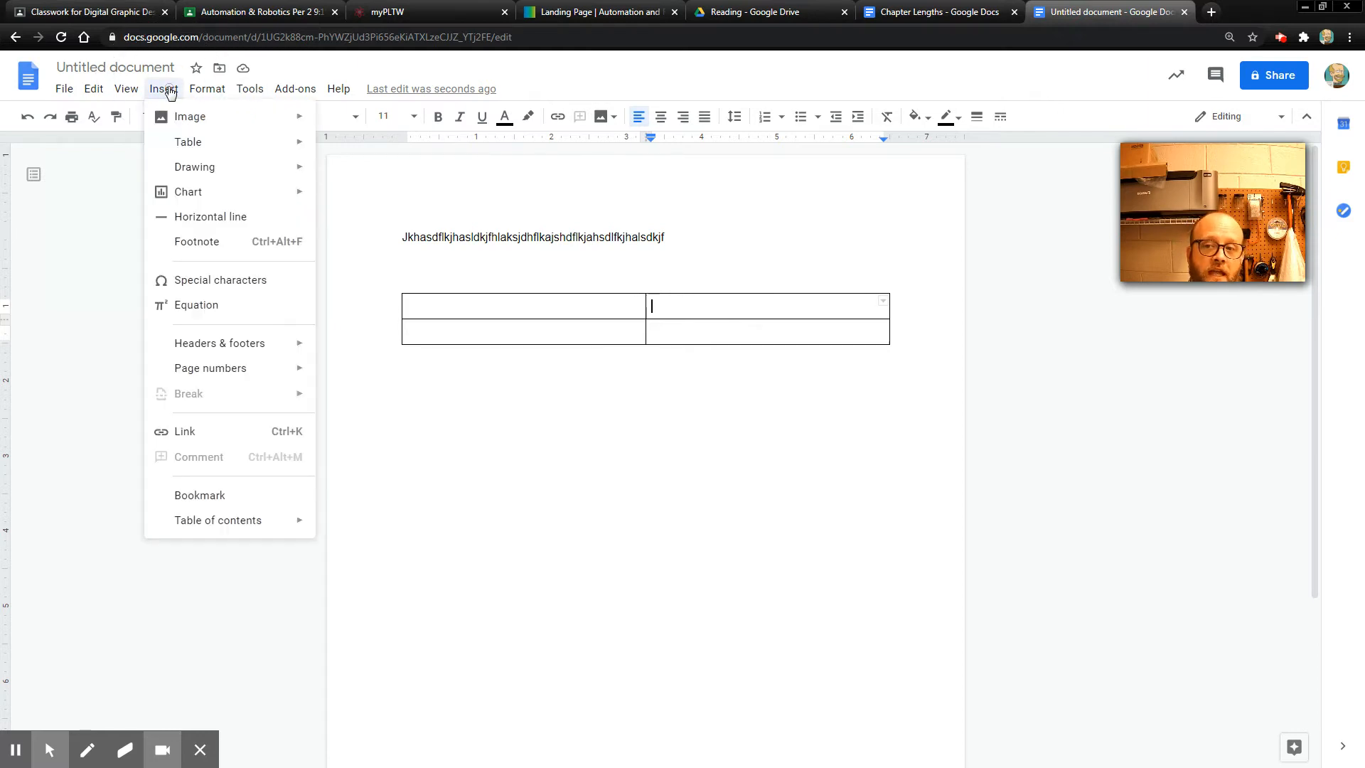
pyautogui.moveTo(205, 173)
pyautogui.press('ctrl')
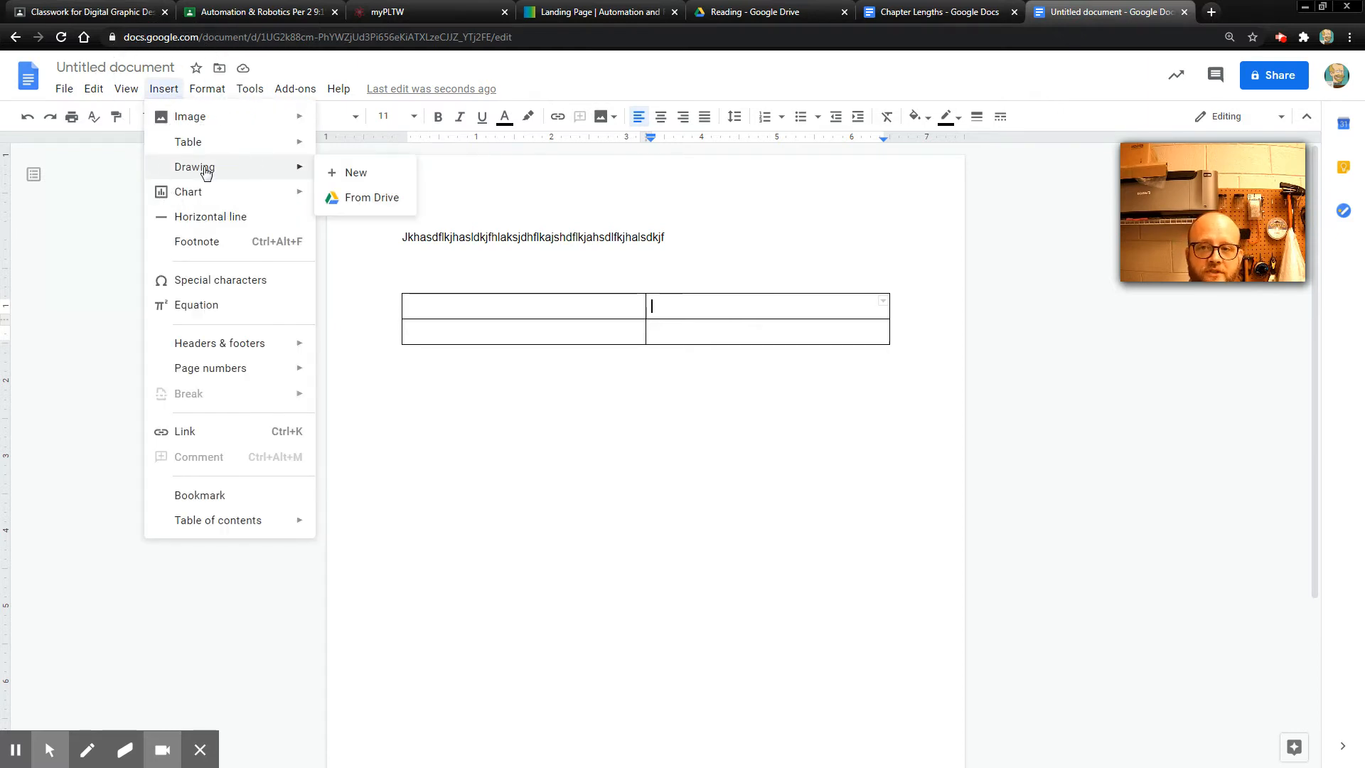
pyautogui.press('ctrl')
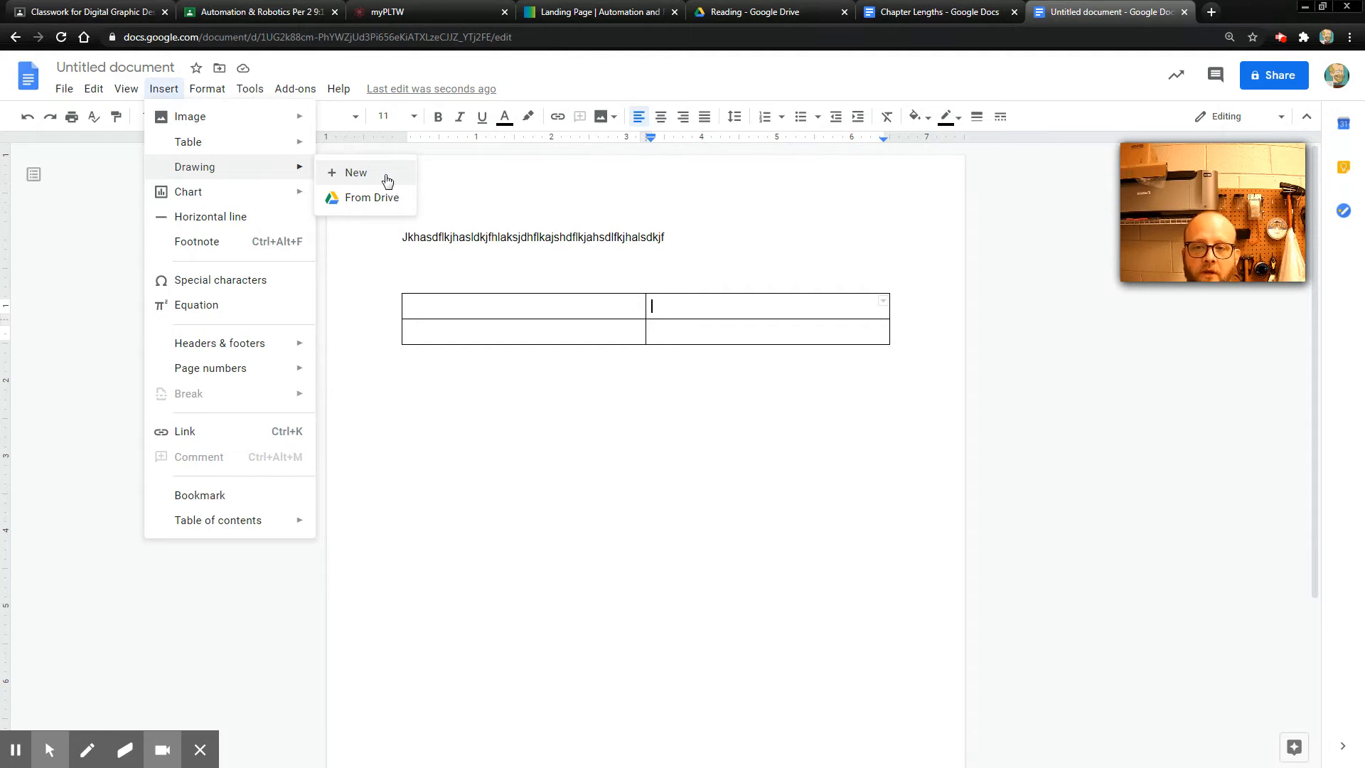
pyautogui.click(356, 172)
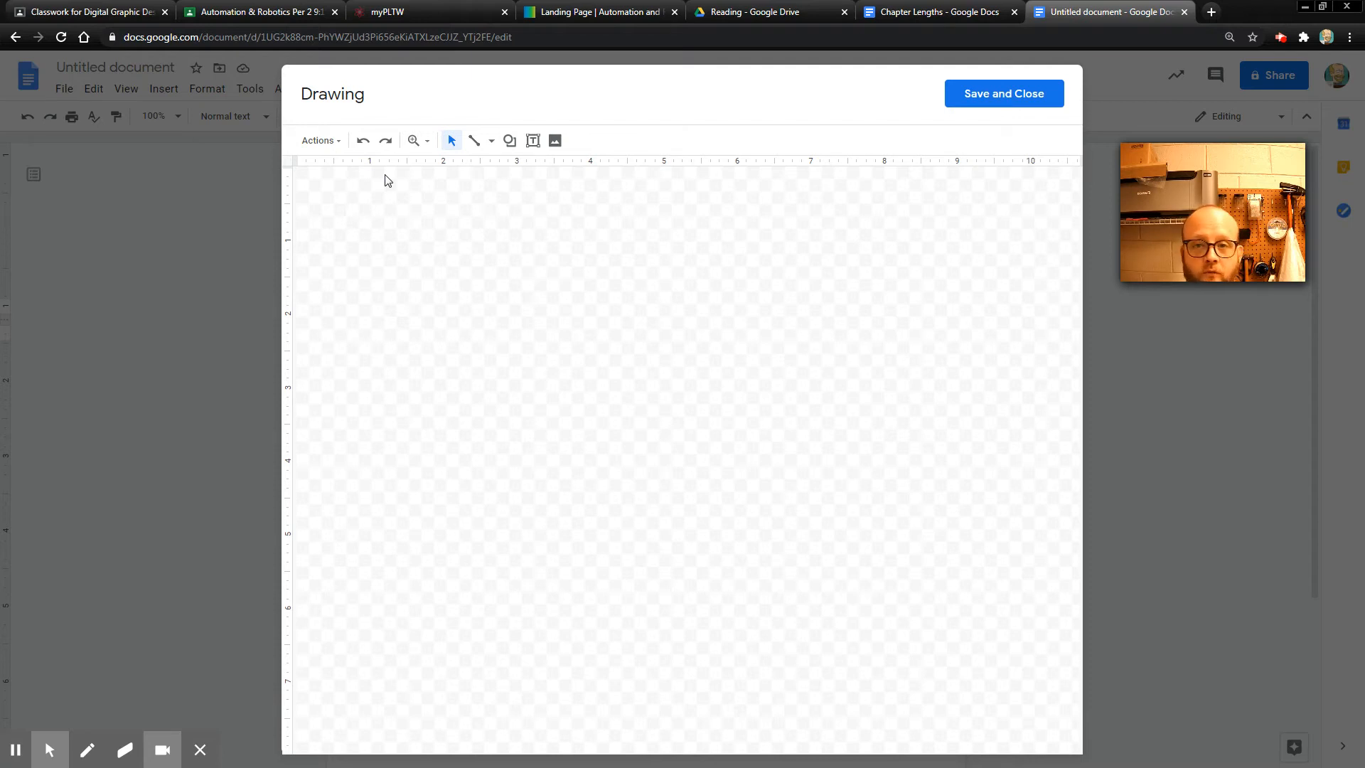
pyautogui.click(336, 146)
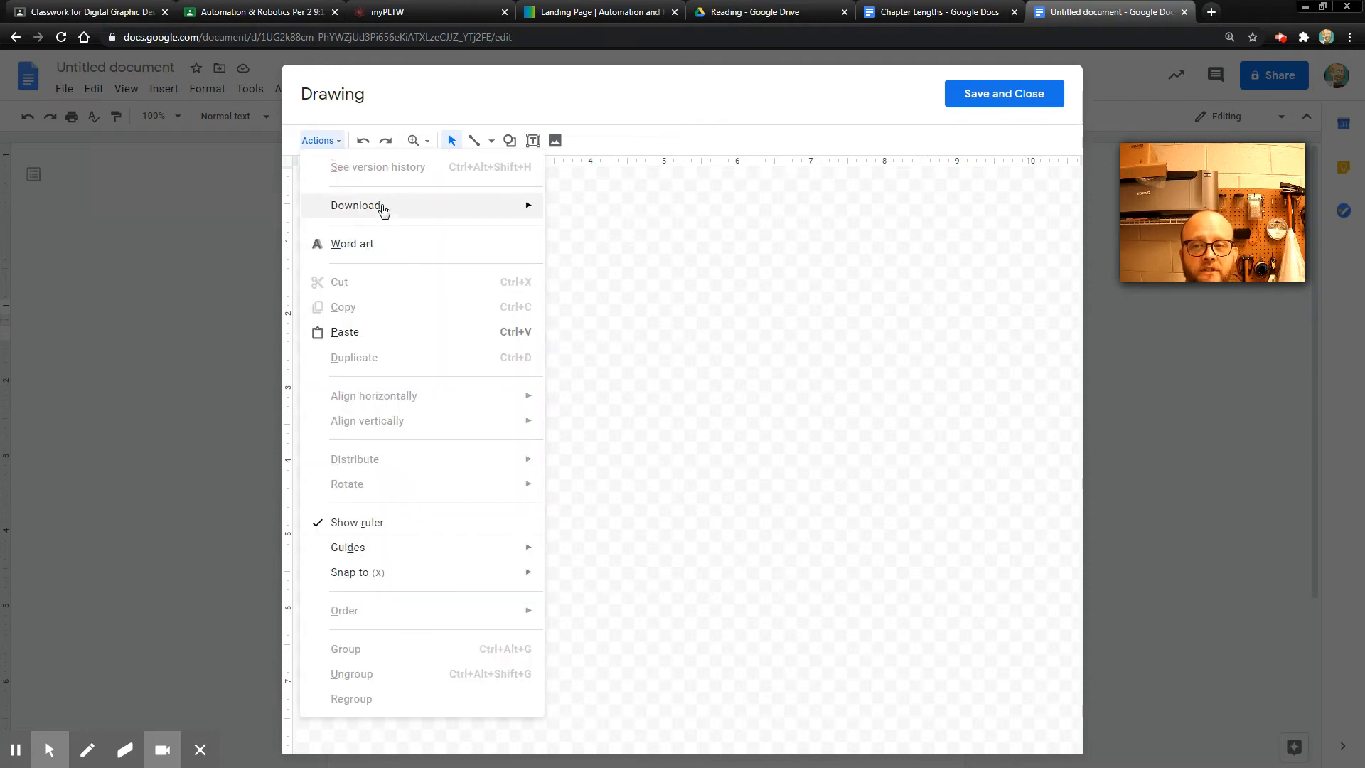
pyautogui.moveTo(383, 208)
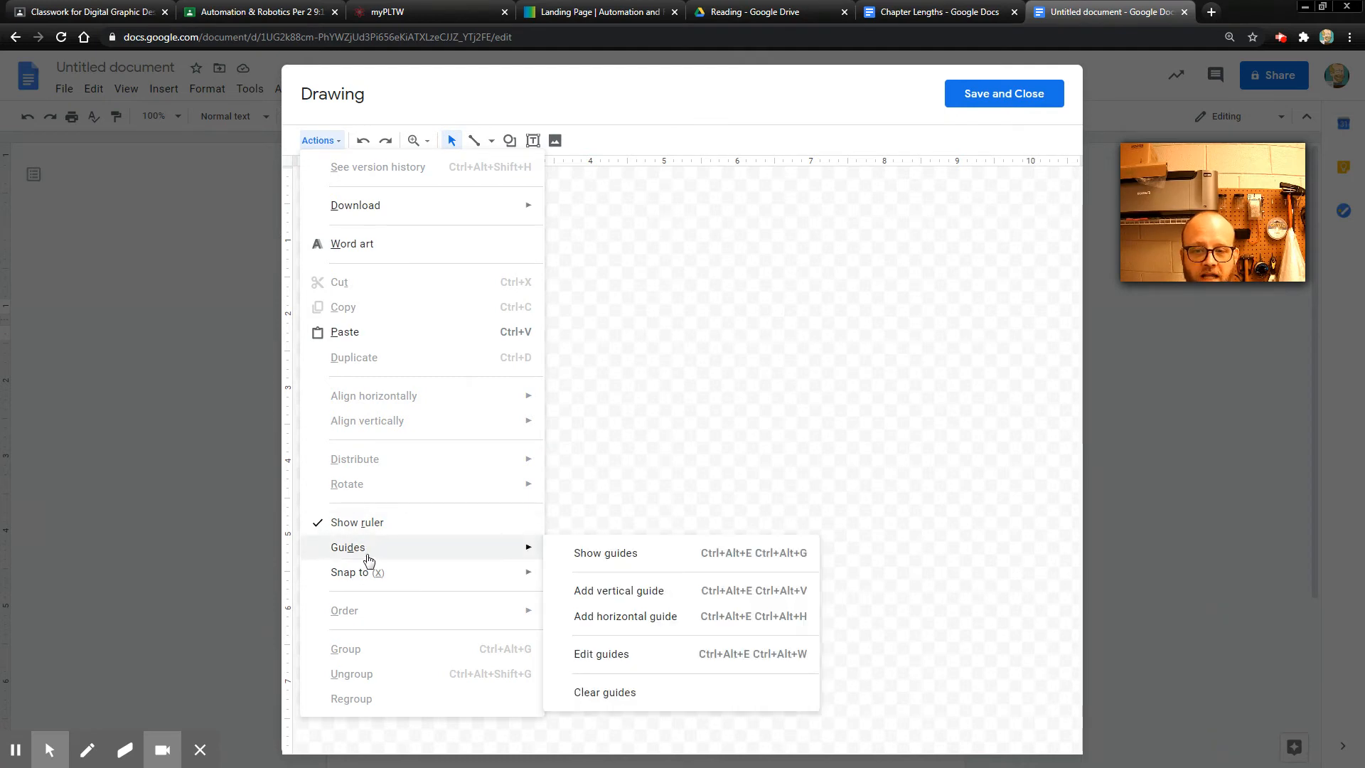
pyautogui.click(330, 147)
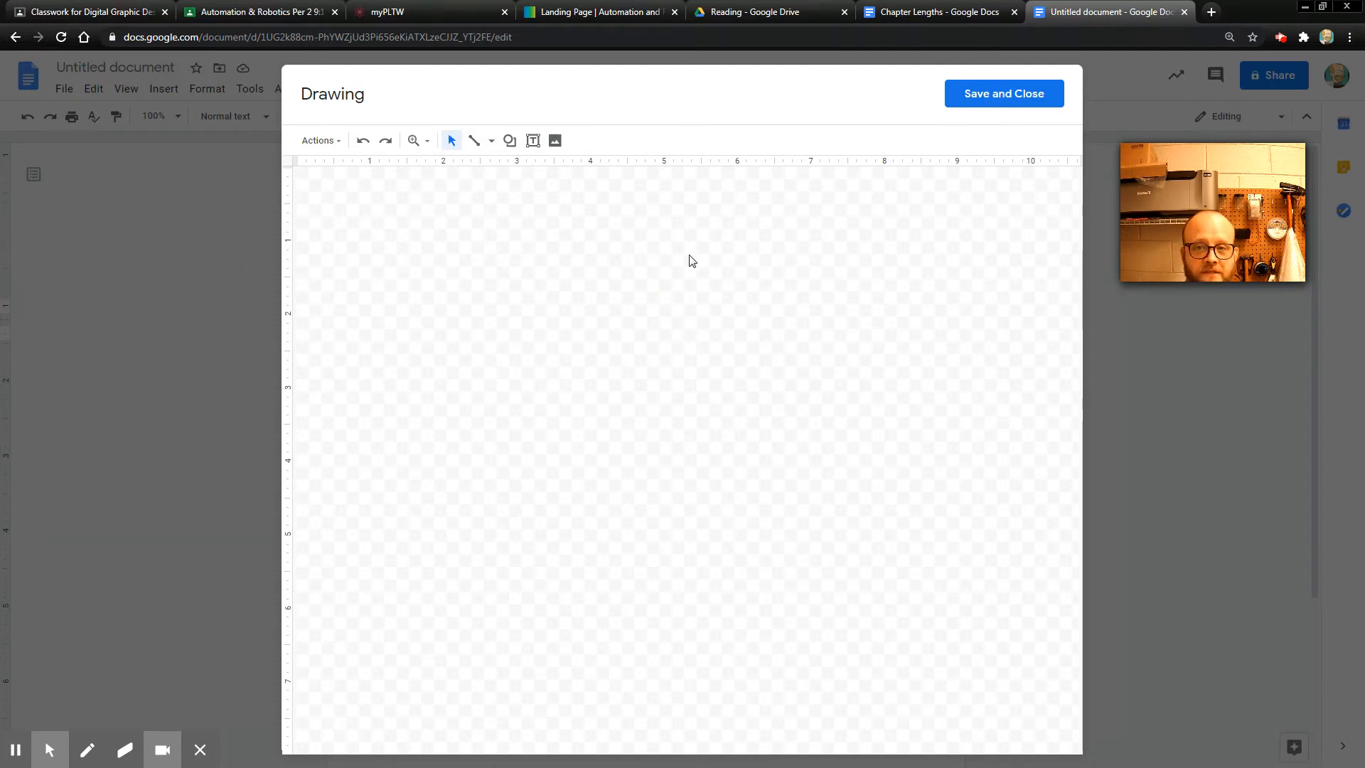
# Draw a nearly horizontal straight line about 4 inches long near the top of the drawing canvas
pyautogui.click(491, 142)
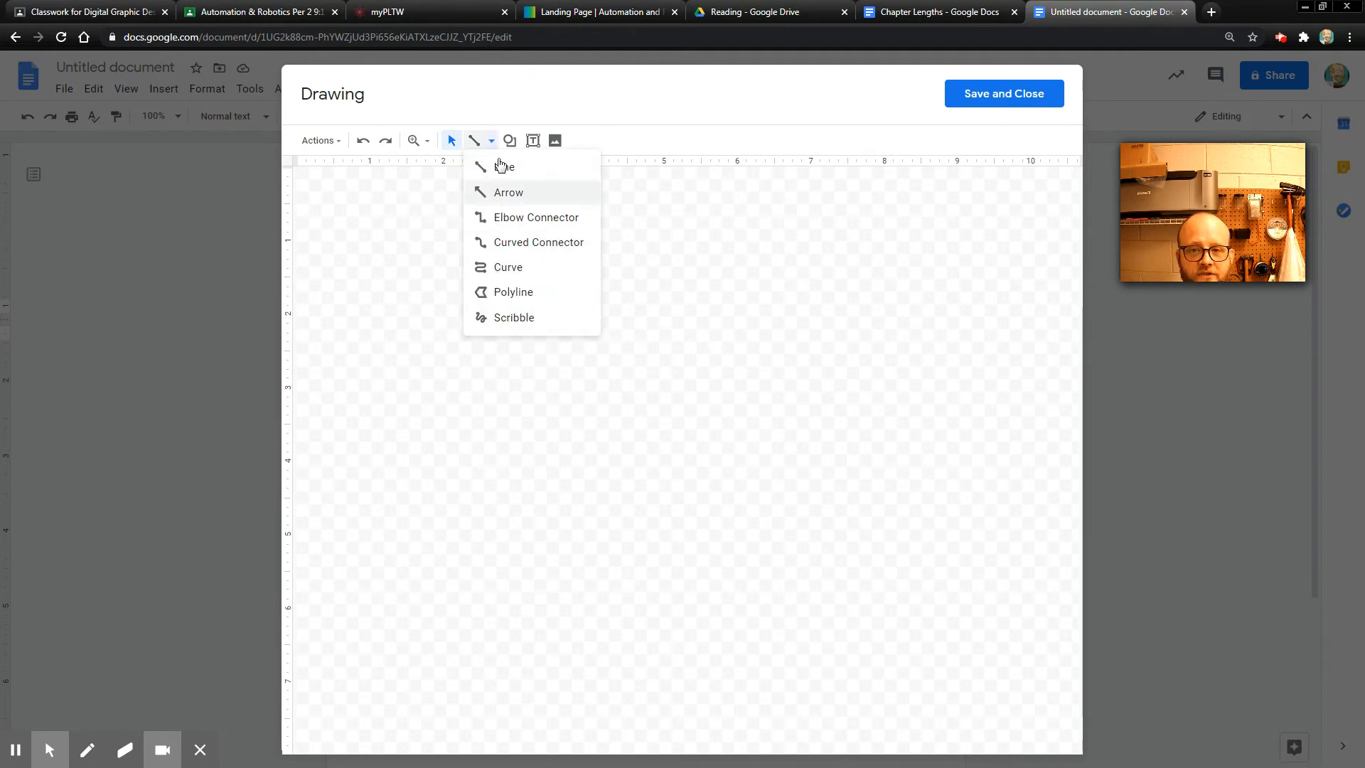
pyautogui.click(504, 167)
pyautogui.moveTo(442, 232); pyautogui.dragTo(732, 244)
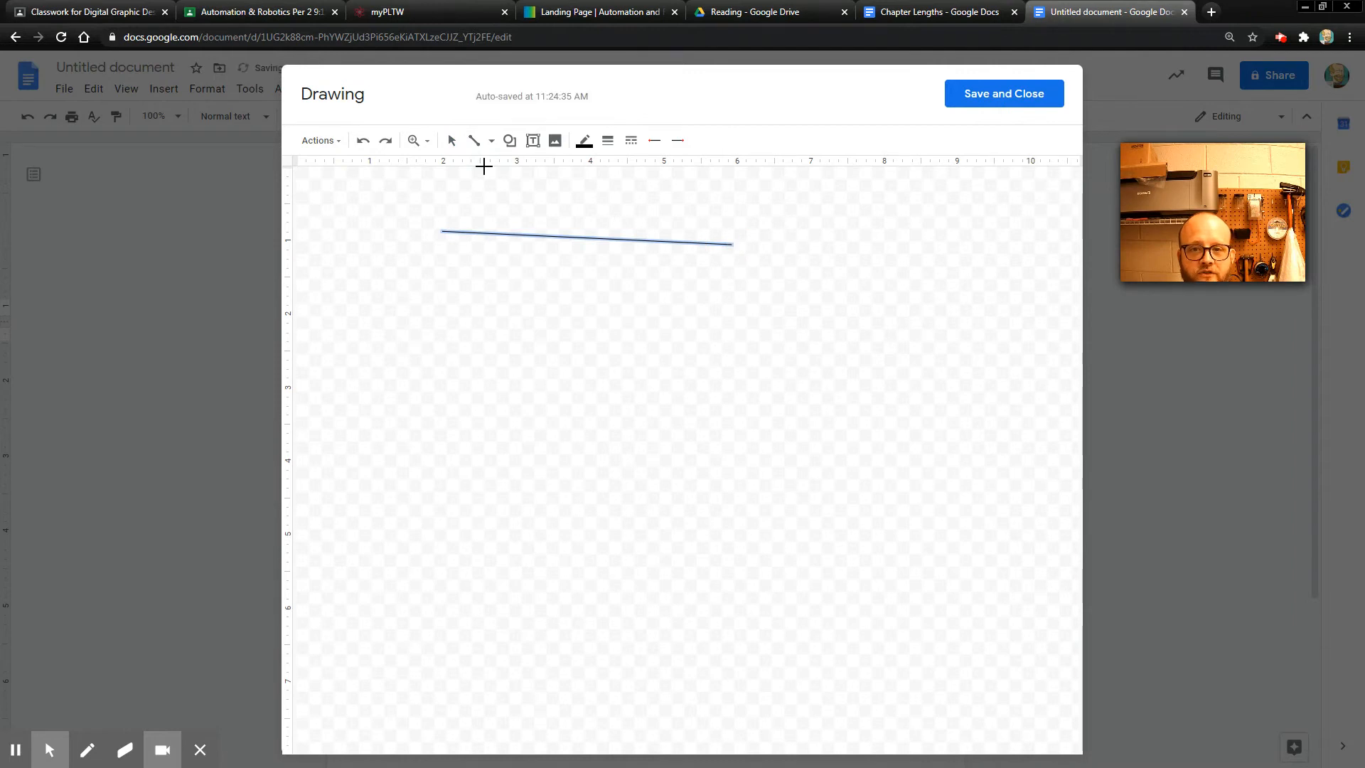
pyautogui.click(450, 140)
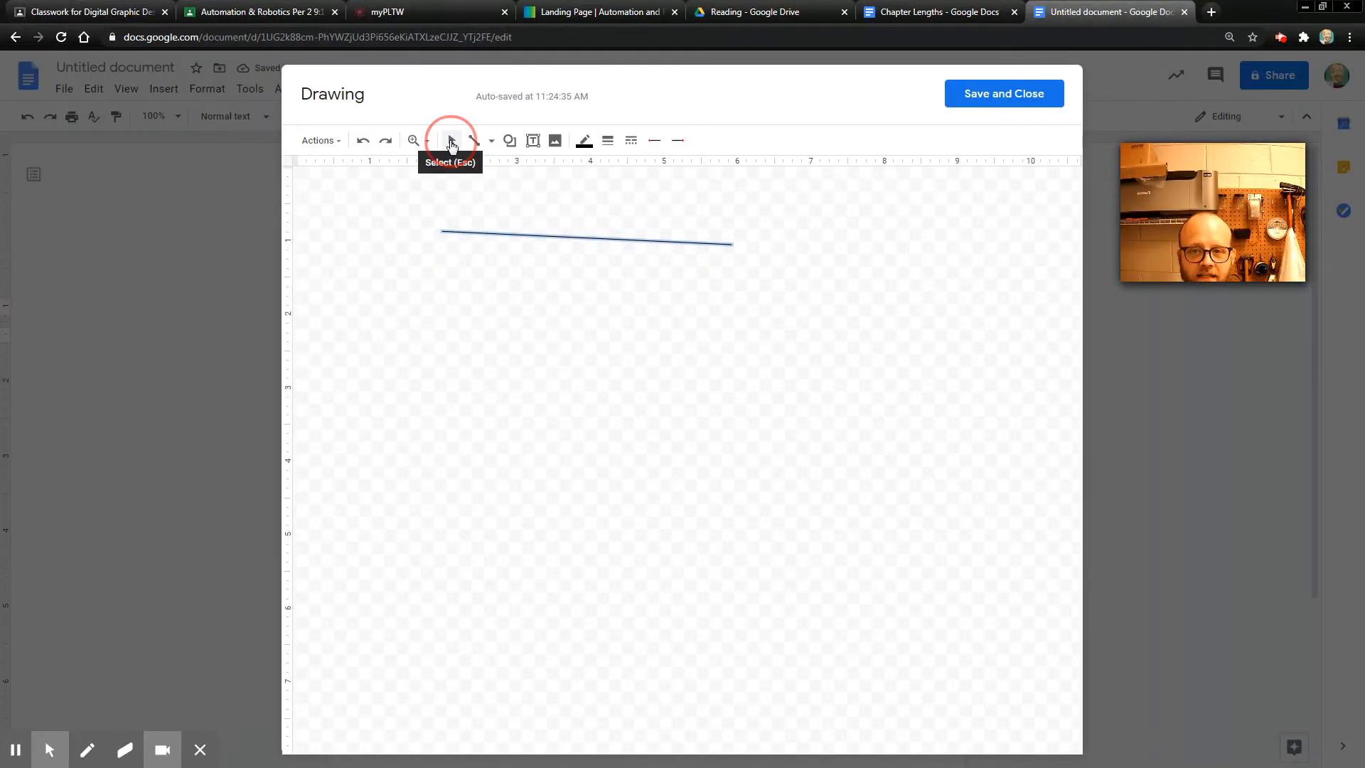
pyautogui.click(801, 445)
# Change the drawn line's color to red
pyautogui.moveTo(590, 228); pyautogui.dragTo(583, 278)
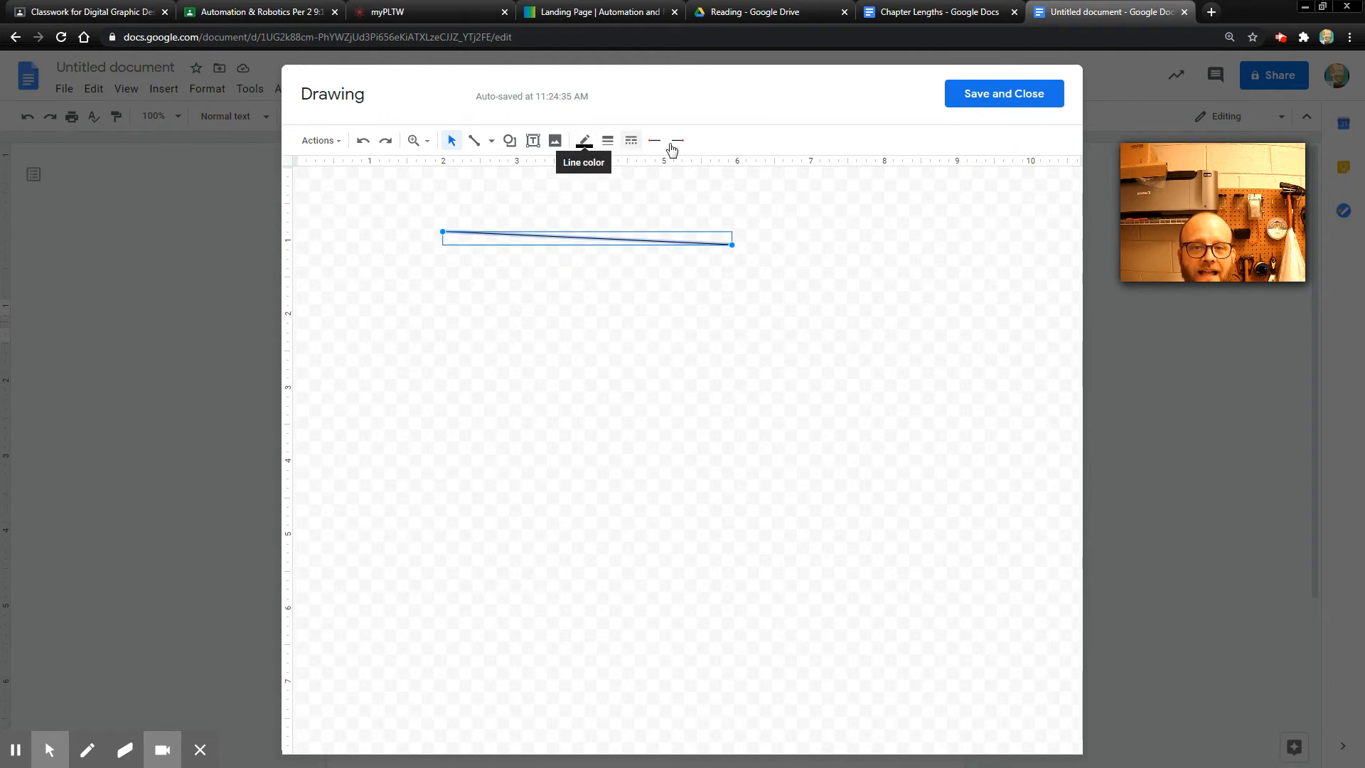
pyautogui.click(584, 140)
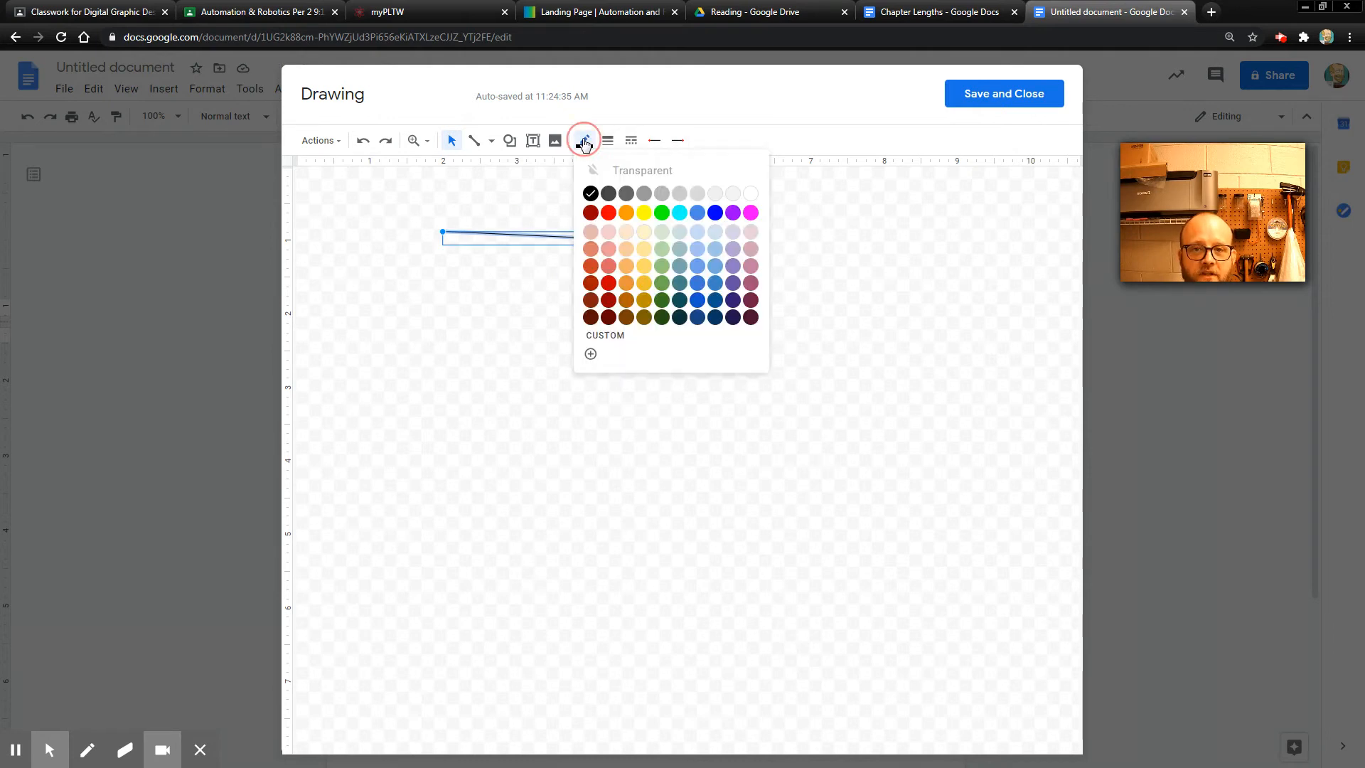
pyautogui.click(608, 213)
pyautogui.click(681, 305)
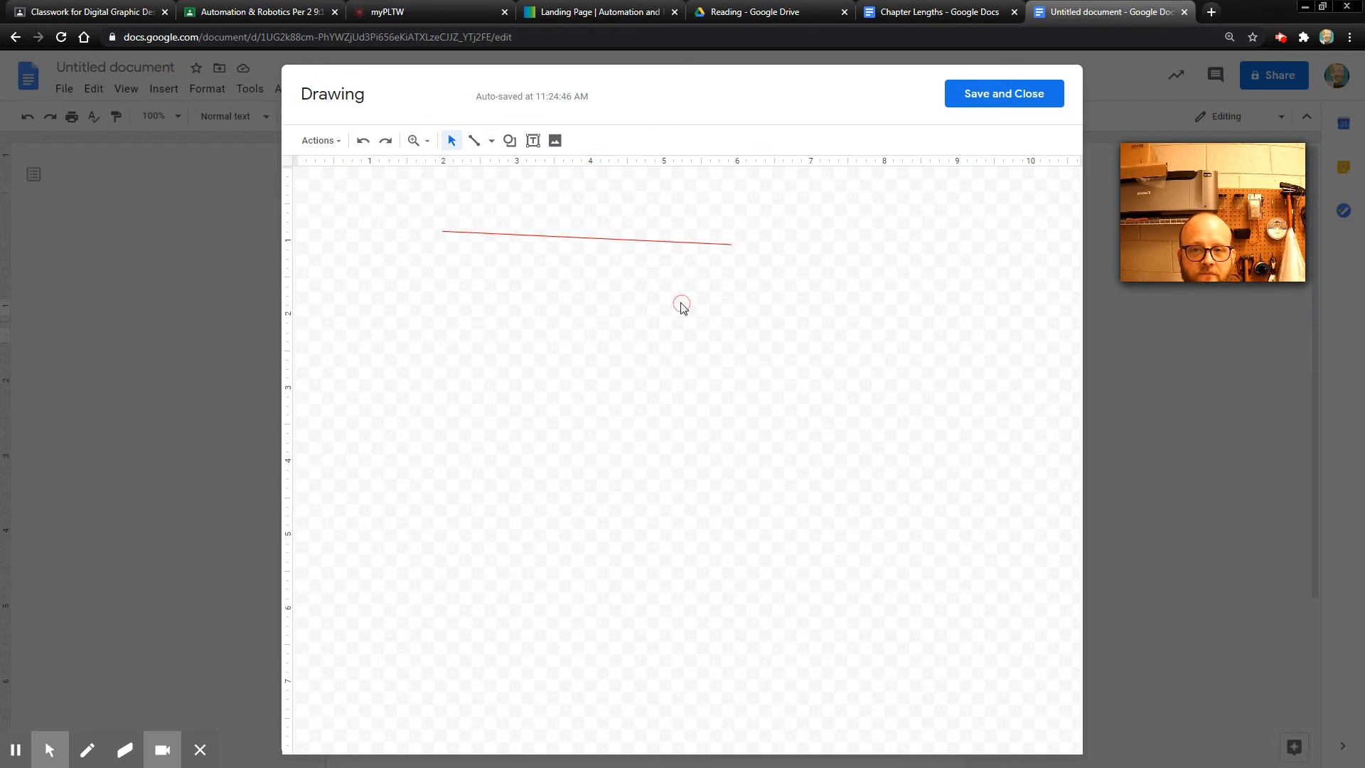
# Set the red line's weight to 12px
pyautogui.click(685, 215)
pyautogui.click(640, 240)
pyautogui.click(608, 140)
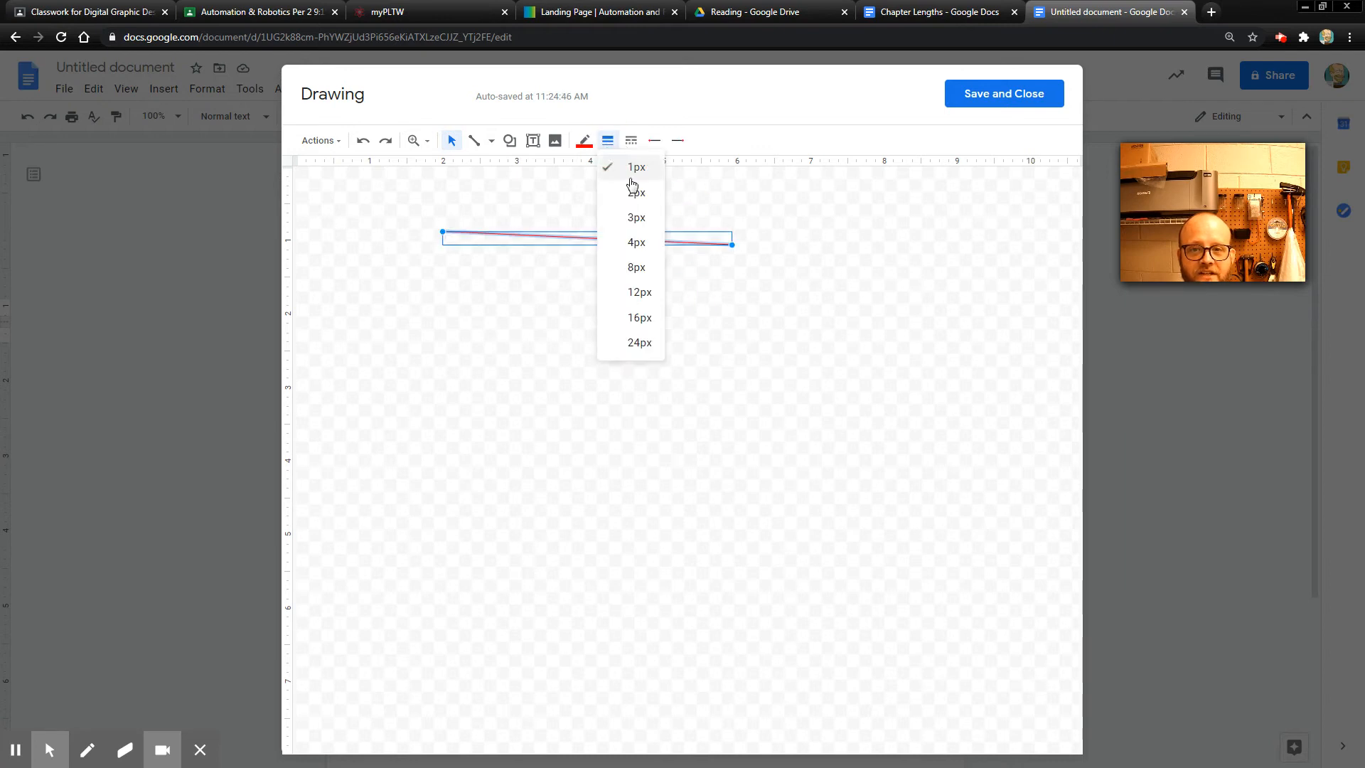
pyautogui.click(640, 292)
pyautogui.click(653, 343)
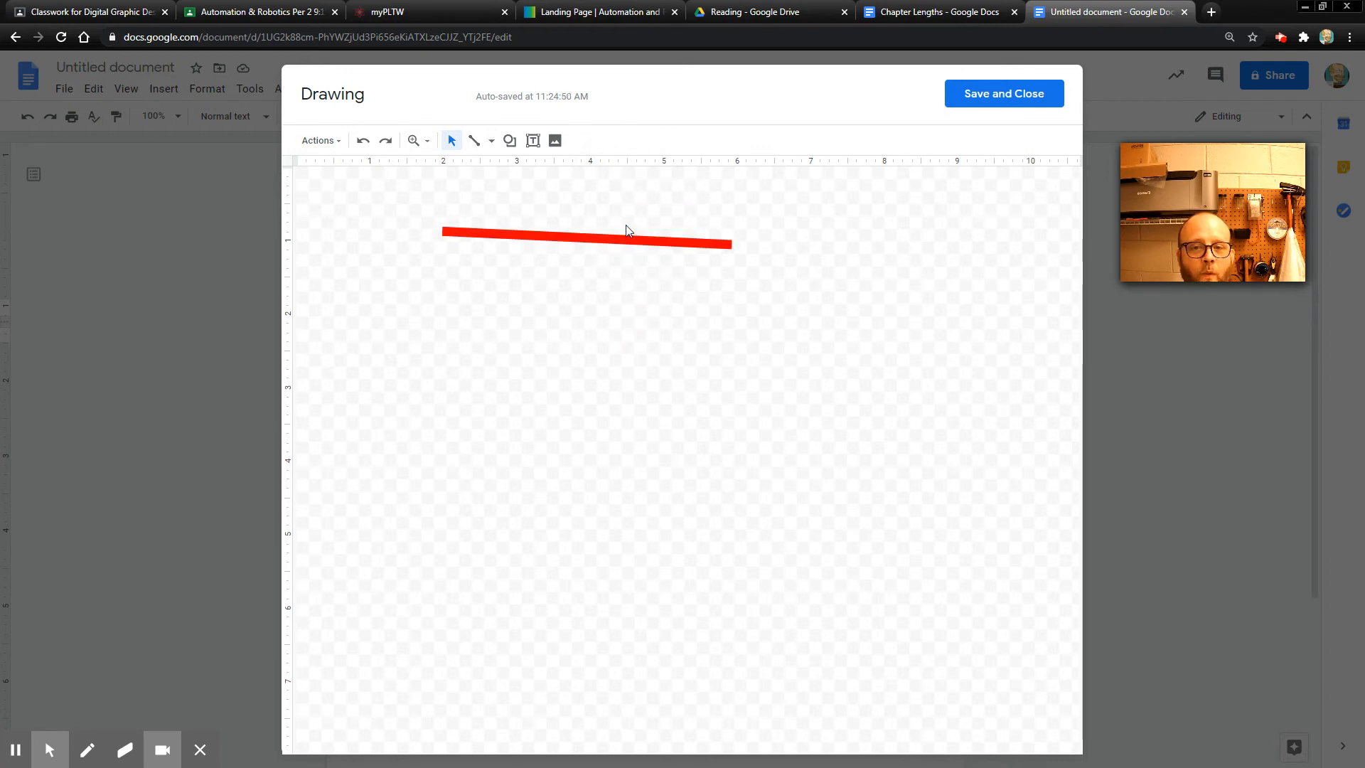
# Try the dotted, dashed and dash-dot patterns on the red line and restore the solid style
pyautogui.click(619, 239)
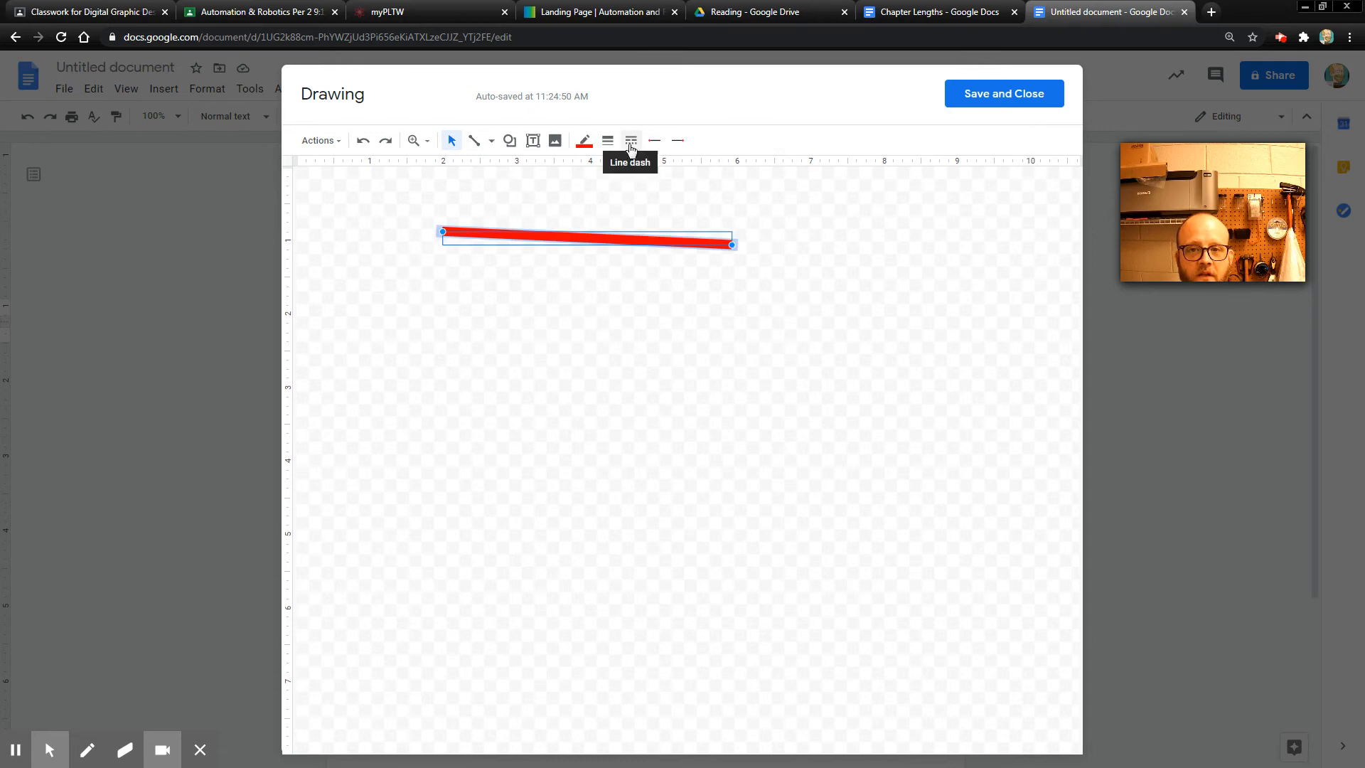
pyautogui.click(630, 140)
pyautogui.click(664, 201)
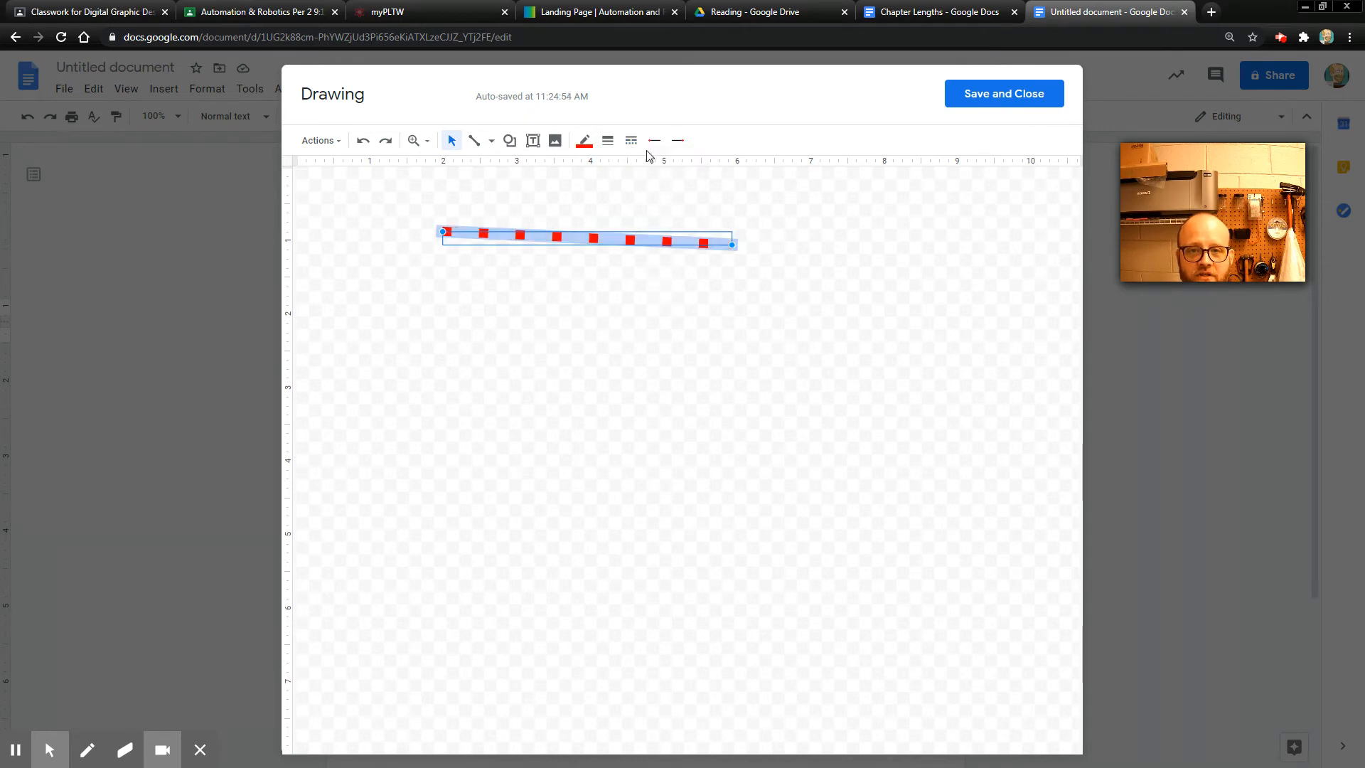
pyautogui.click(630, 140)
pyautogui.click(666, 223)
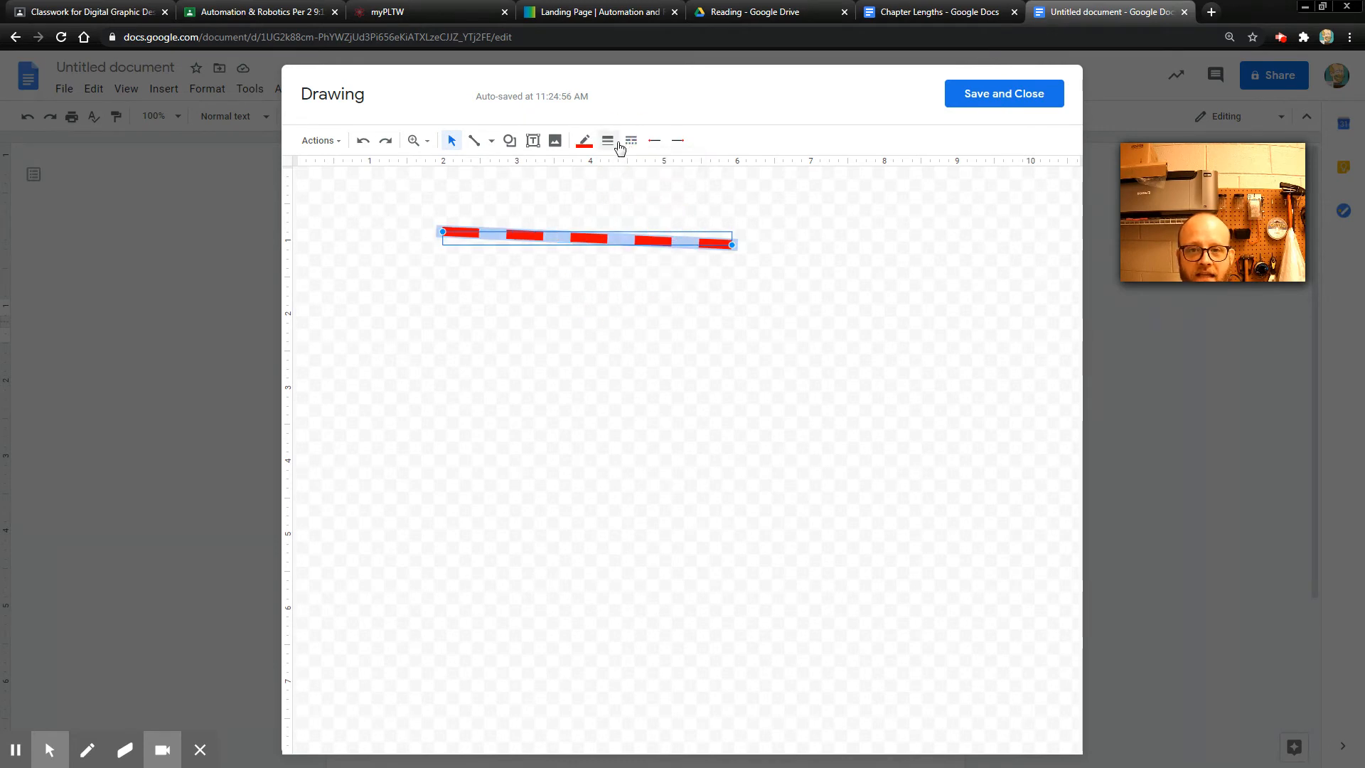
pyautogui.click(630, 140)
pyautogui.click(676, 238)
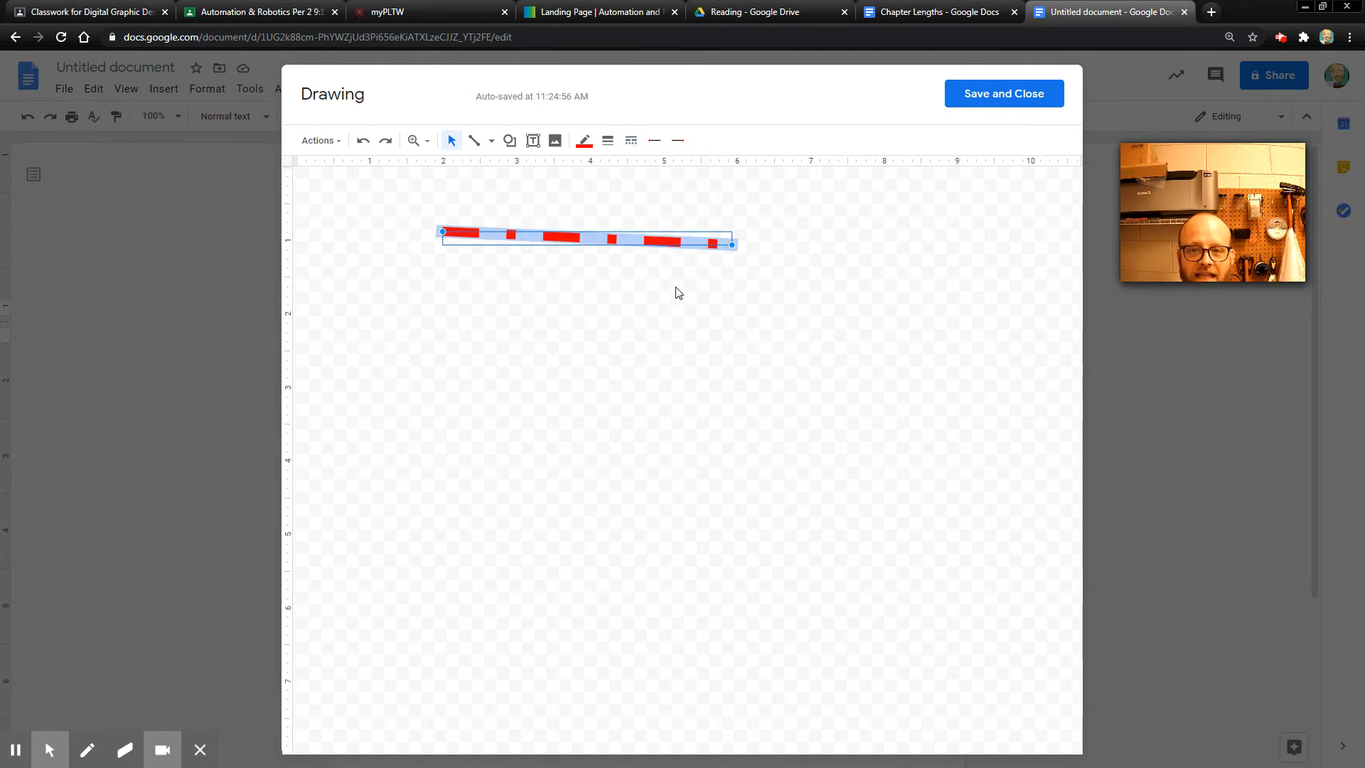
pyautogui.click(631, 140)
pyautogui.click(659, 171)
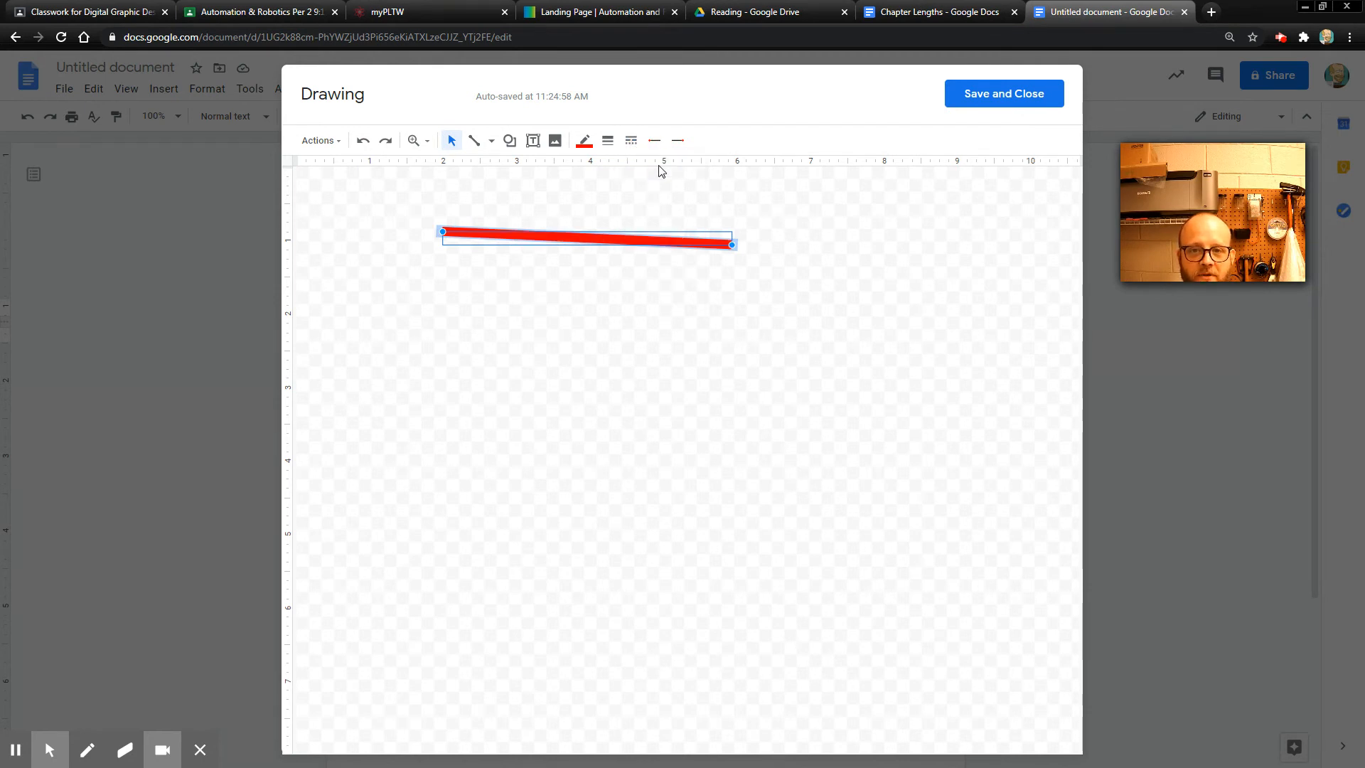
# Give the red line an arrowhead at its start and an open circle at its end
pyautogui.click(654, 141)
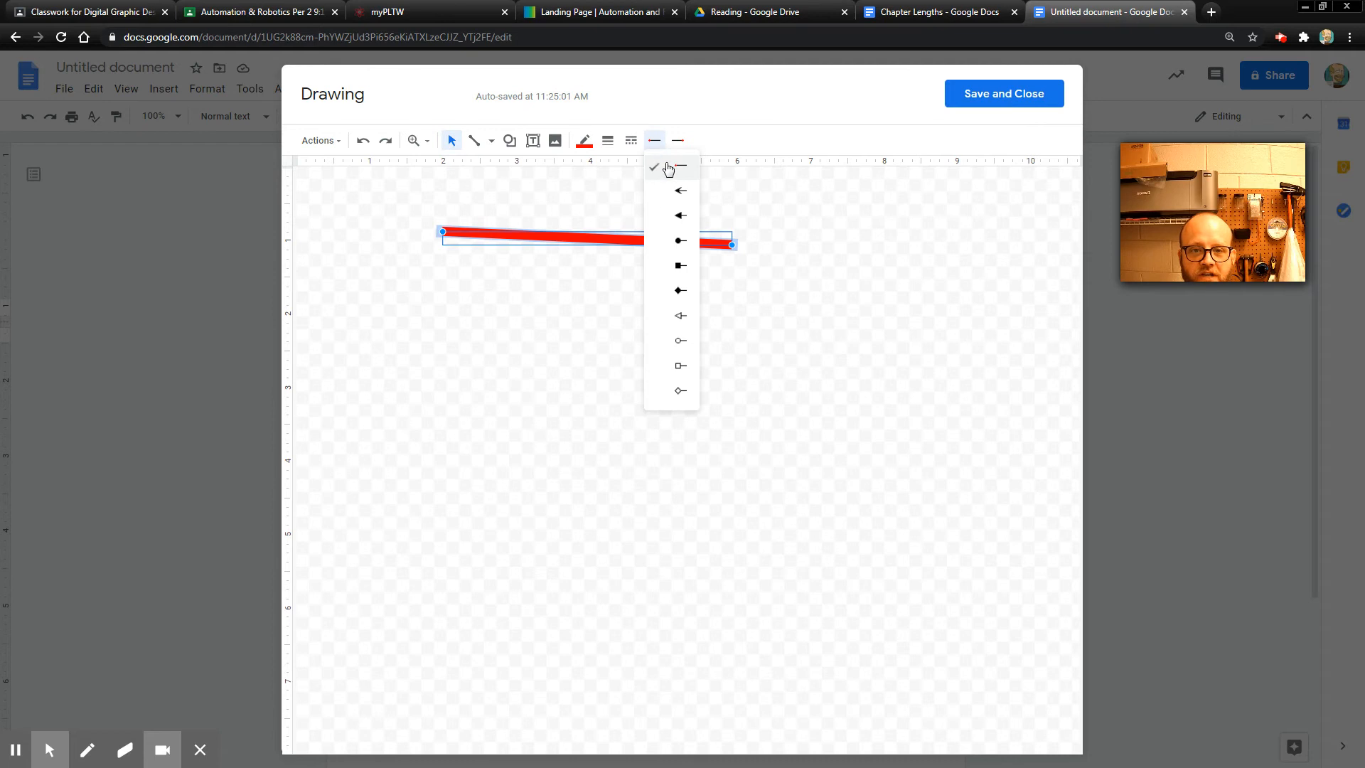
pyautogui.click(683, 192)
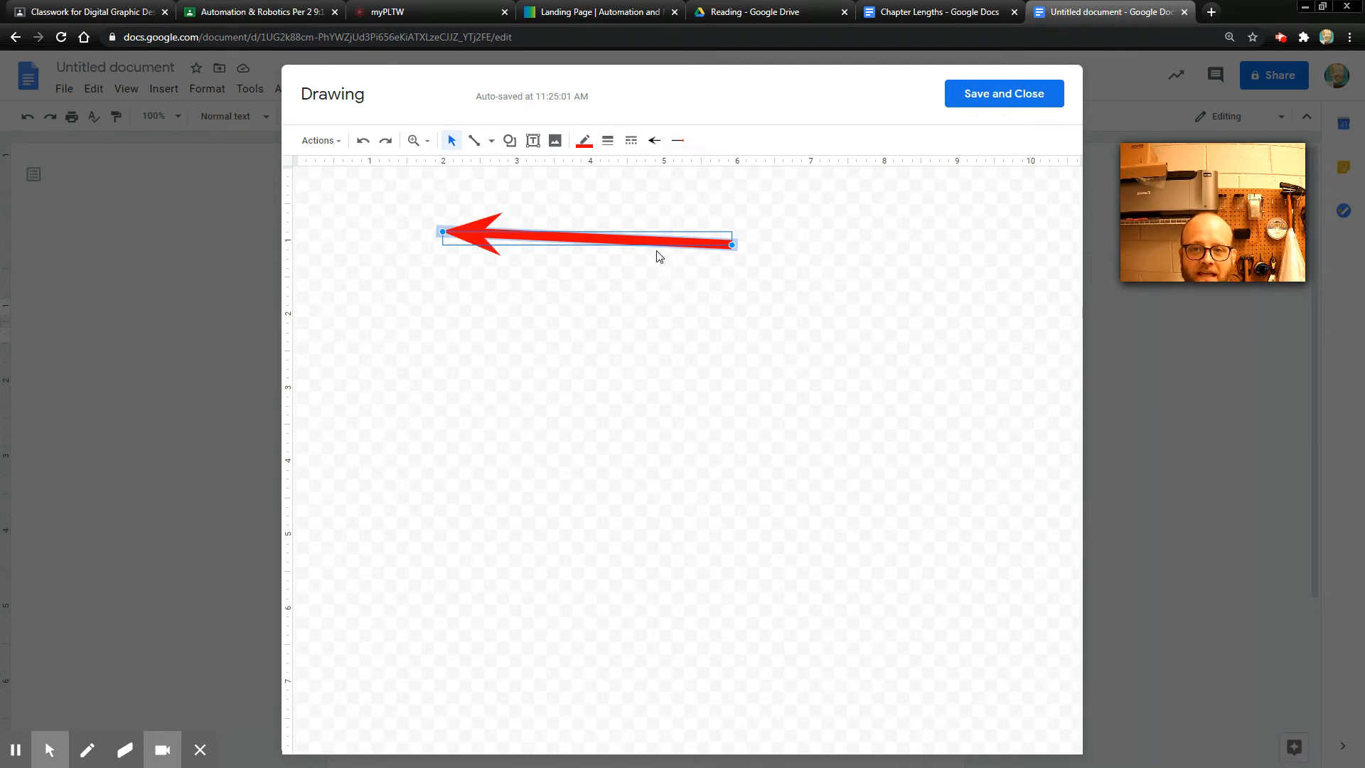
pyautogui.click(677, 140)
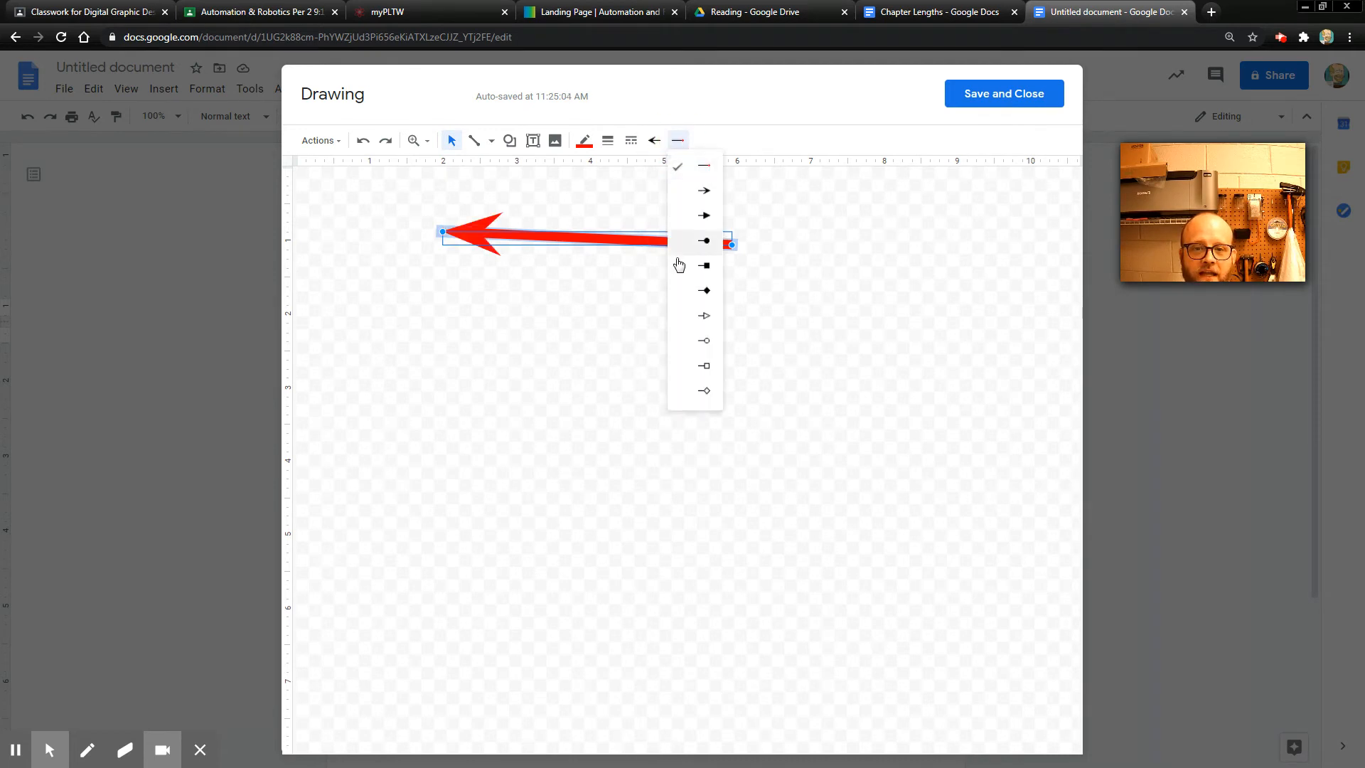
pyautogui.click(699, 342)
pyautogui.click(709, 386)
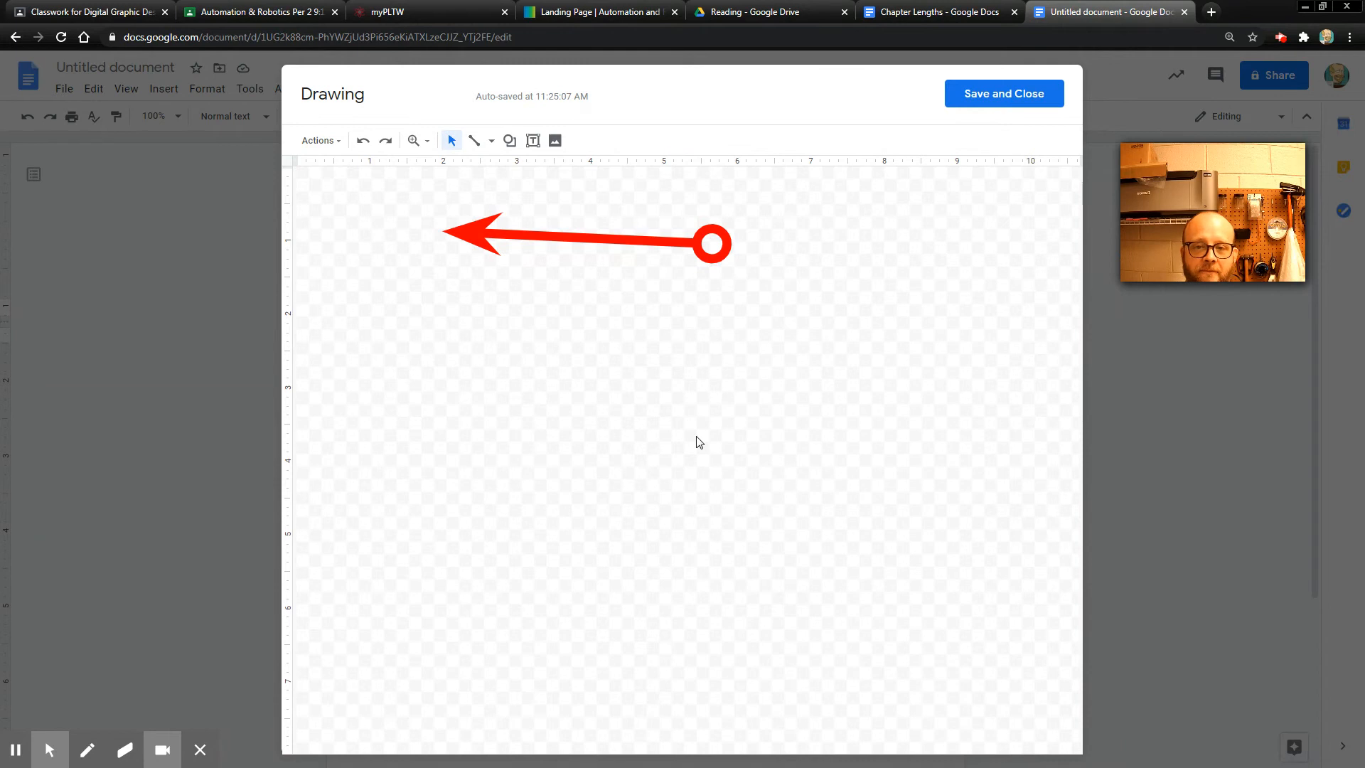
# Draw a rounded rectangle about 6.3 by 3 inches below the red arrow
pyautogui.click(510, 143)
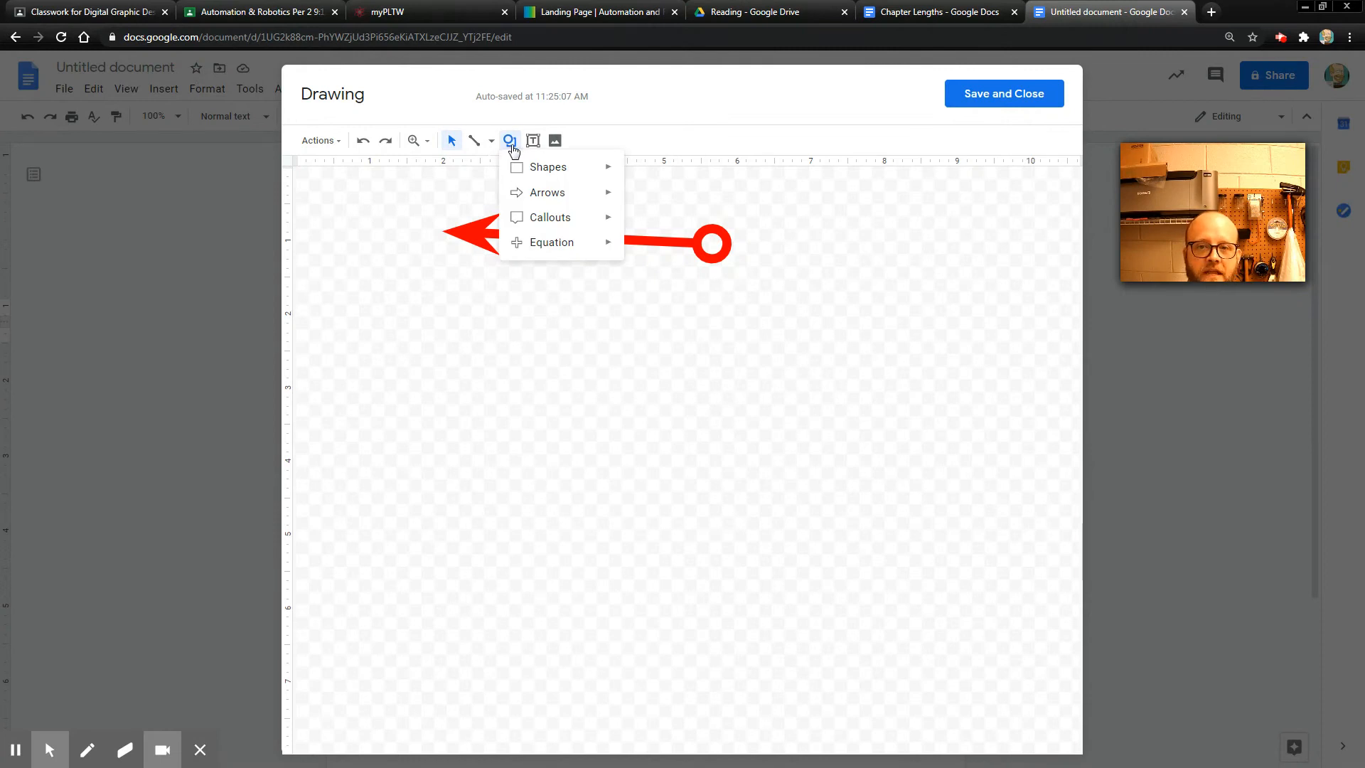
pyautogui.moveTo(558, 182)
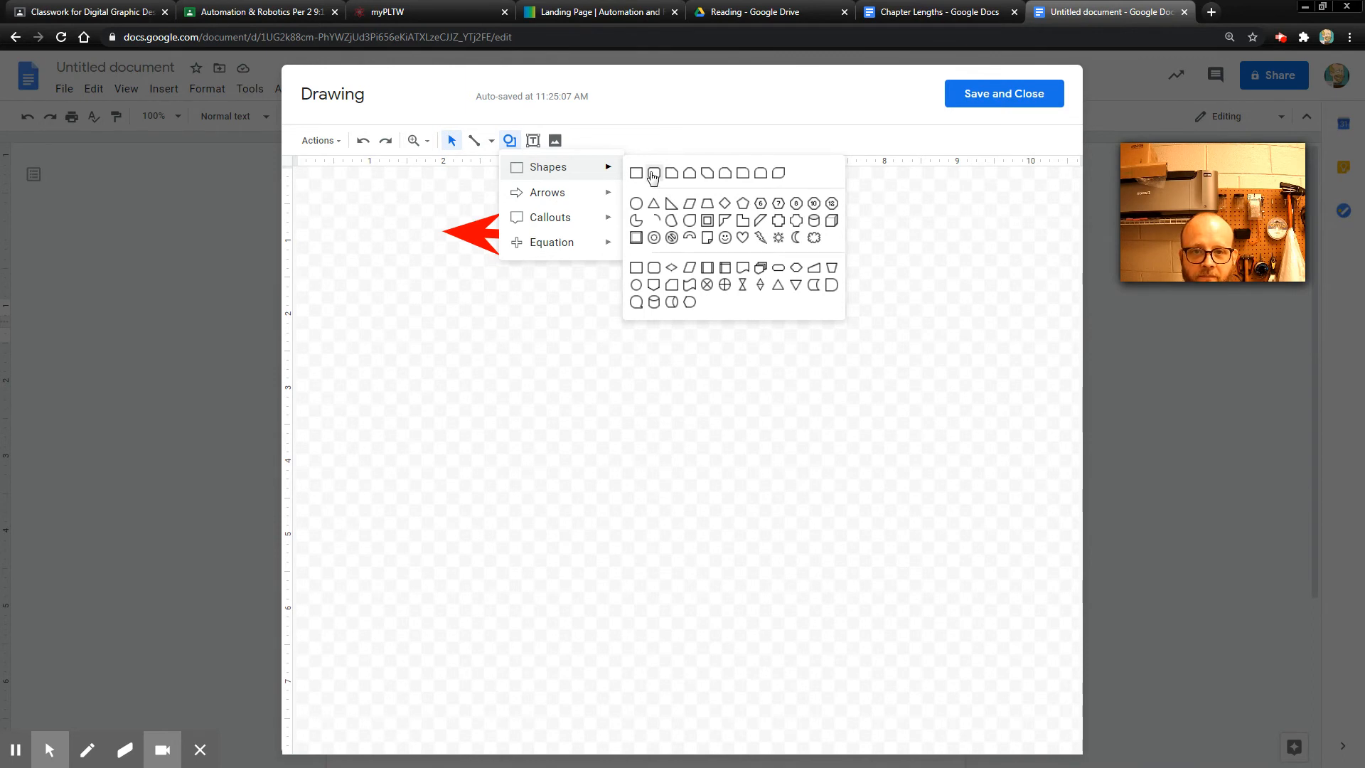
pyautogui.click(653, 174)
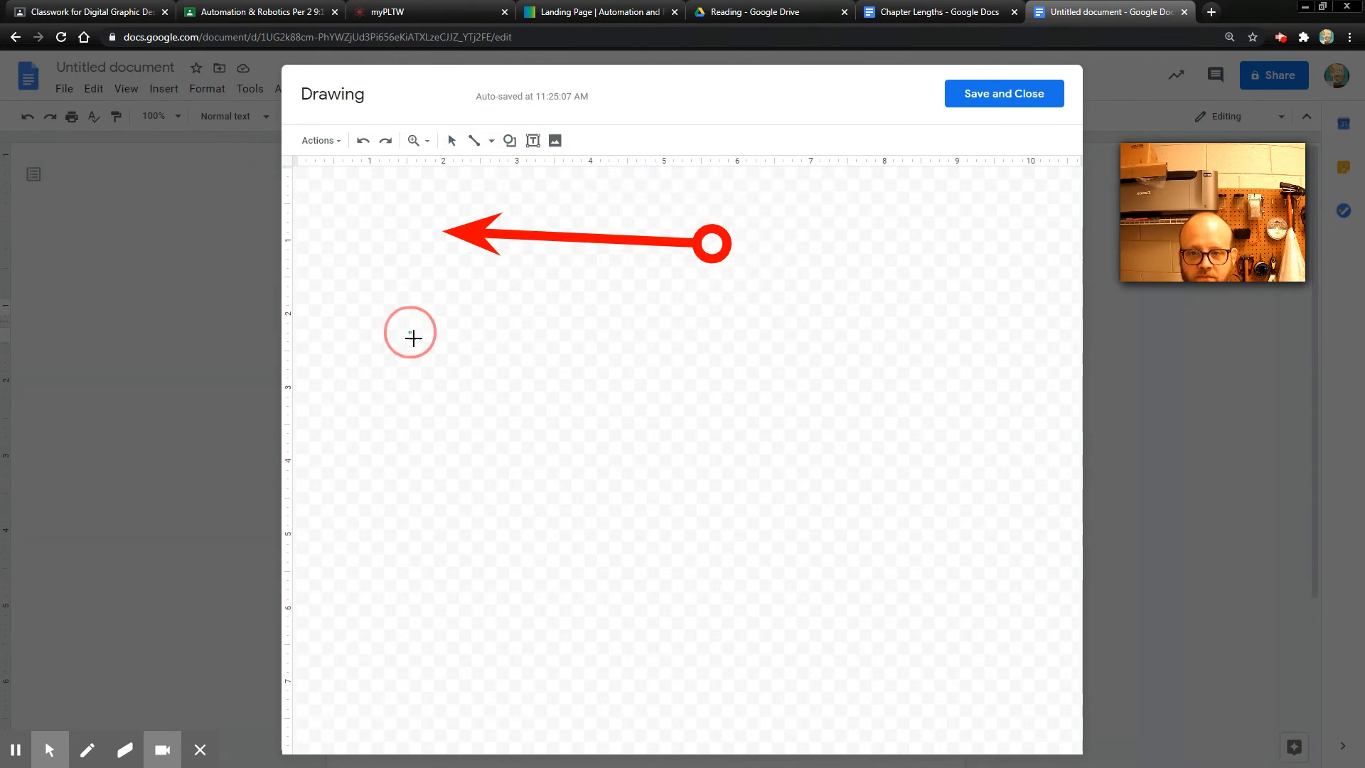
pyautogui.moveTo(413, 337); pyautogui.dragTo(872, 550)
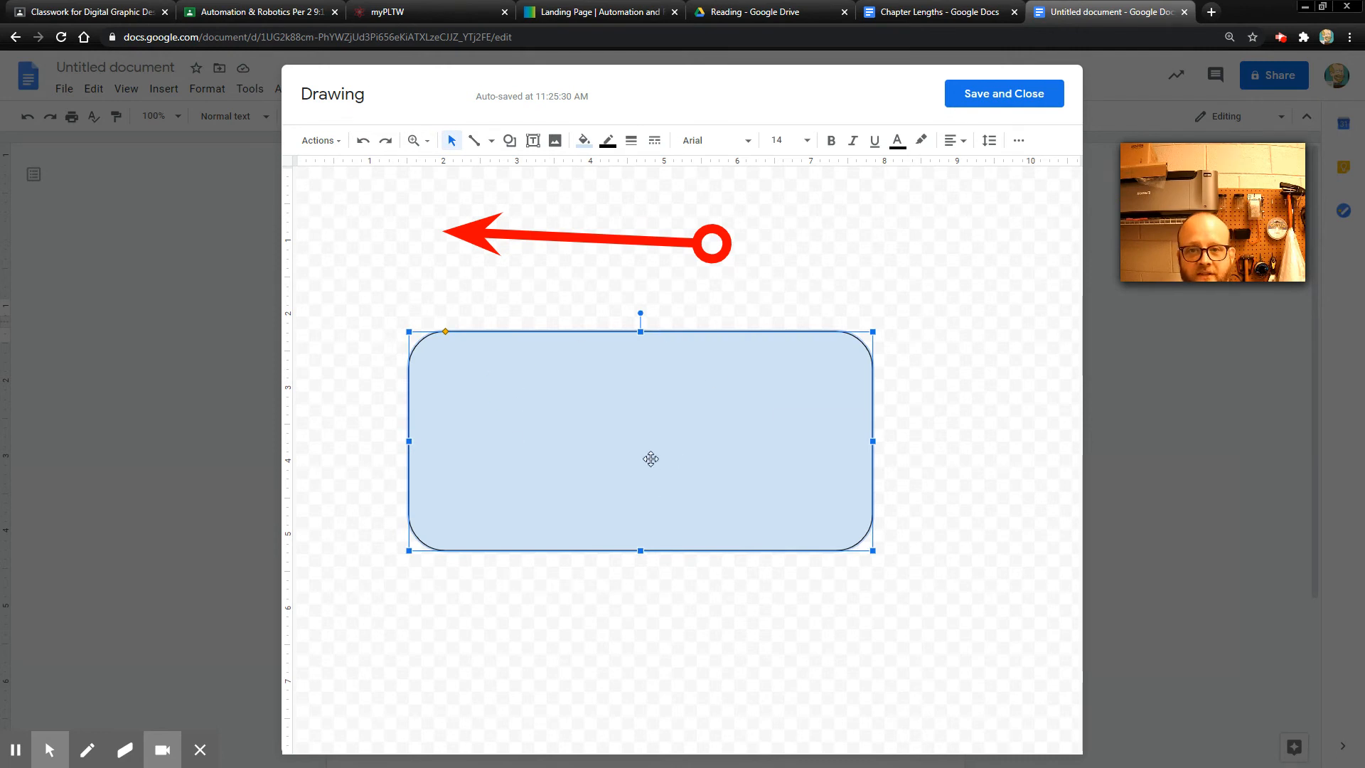
# Fill the rounded rectangle with orange and color its border green
pyautogui.click(584, 140)
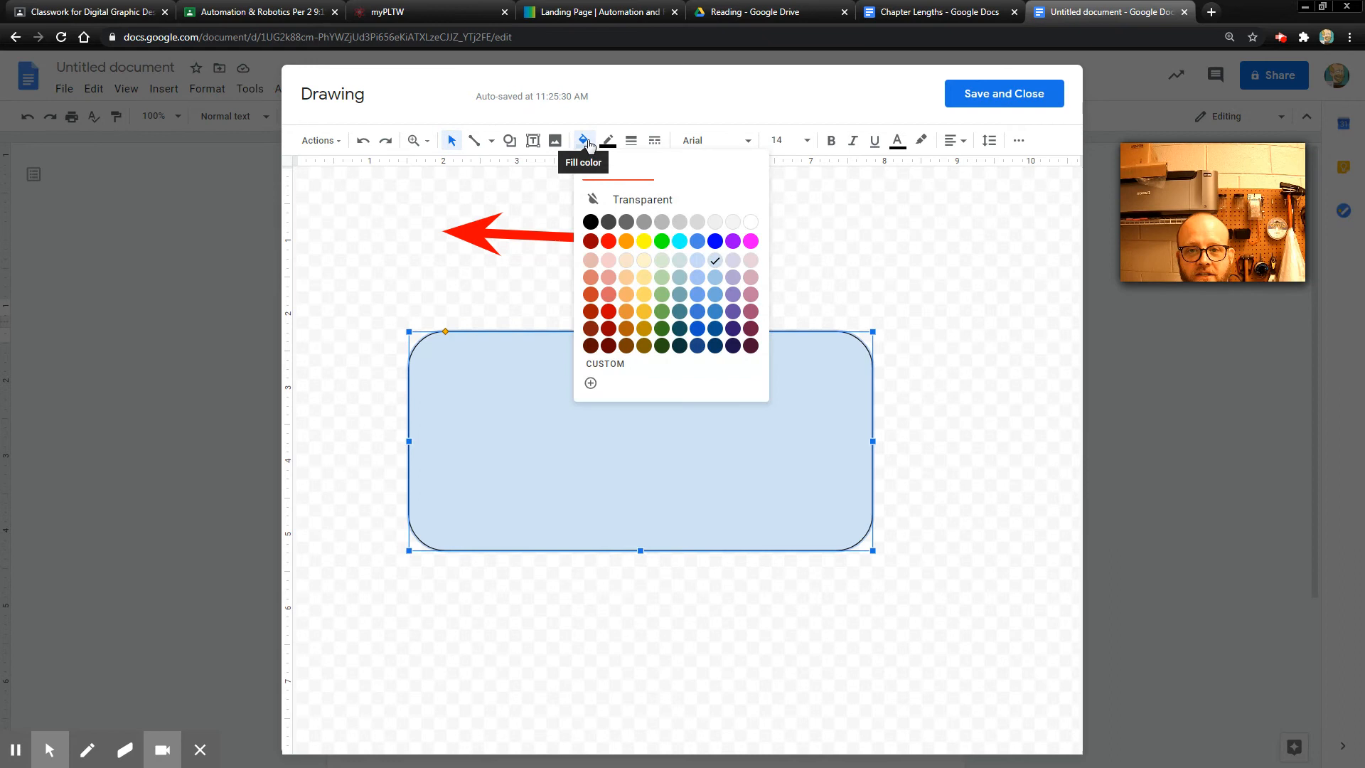
pyautogui.click(628, 240)
pyautogui.click(608, 140)
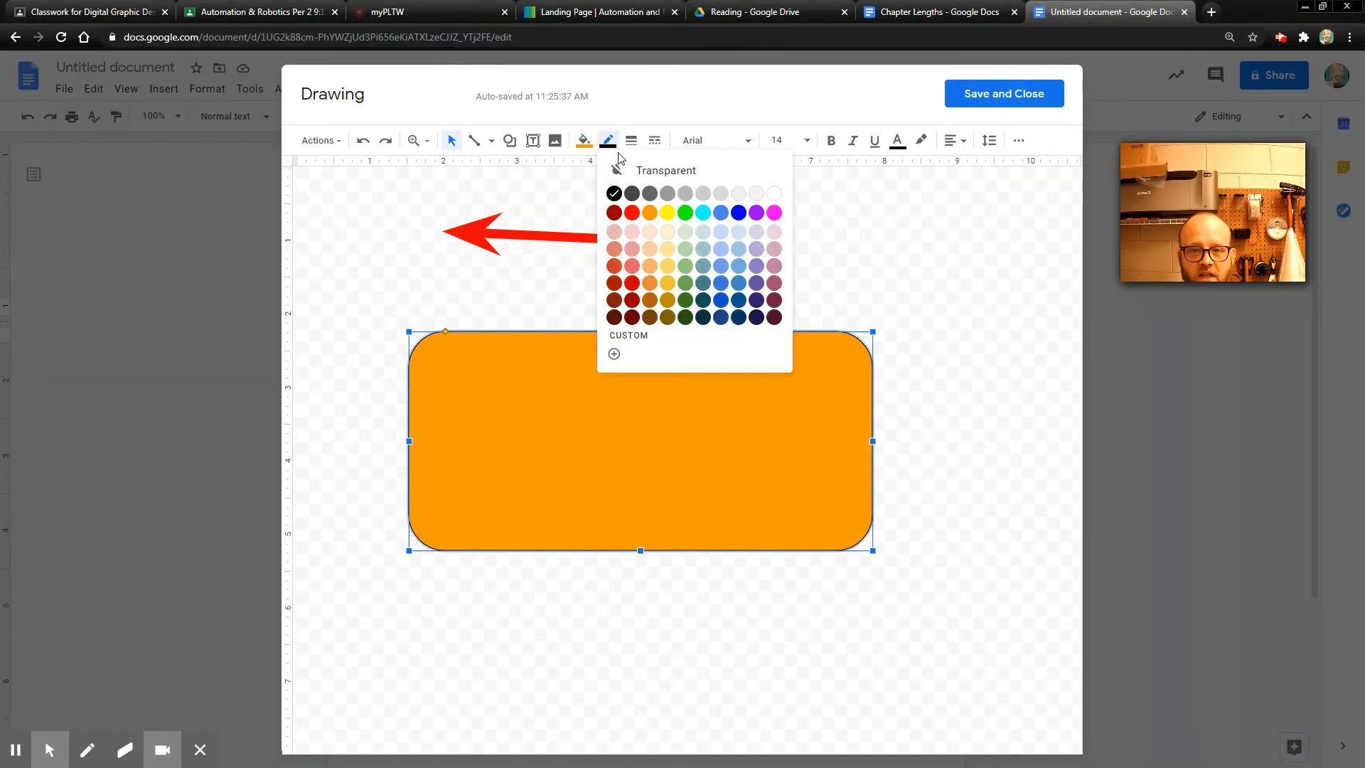
pyautogui.click(683, 214)
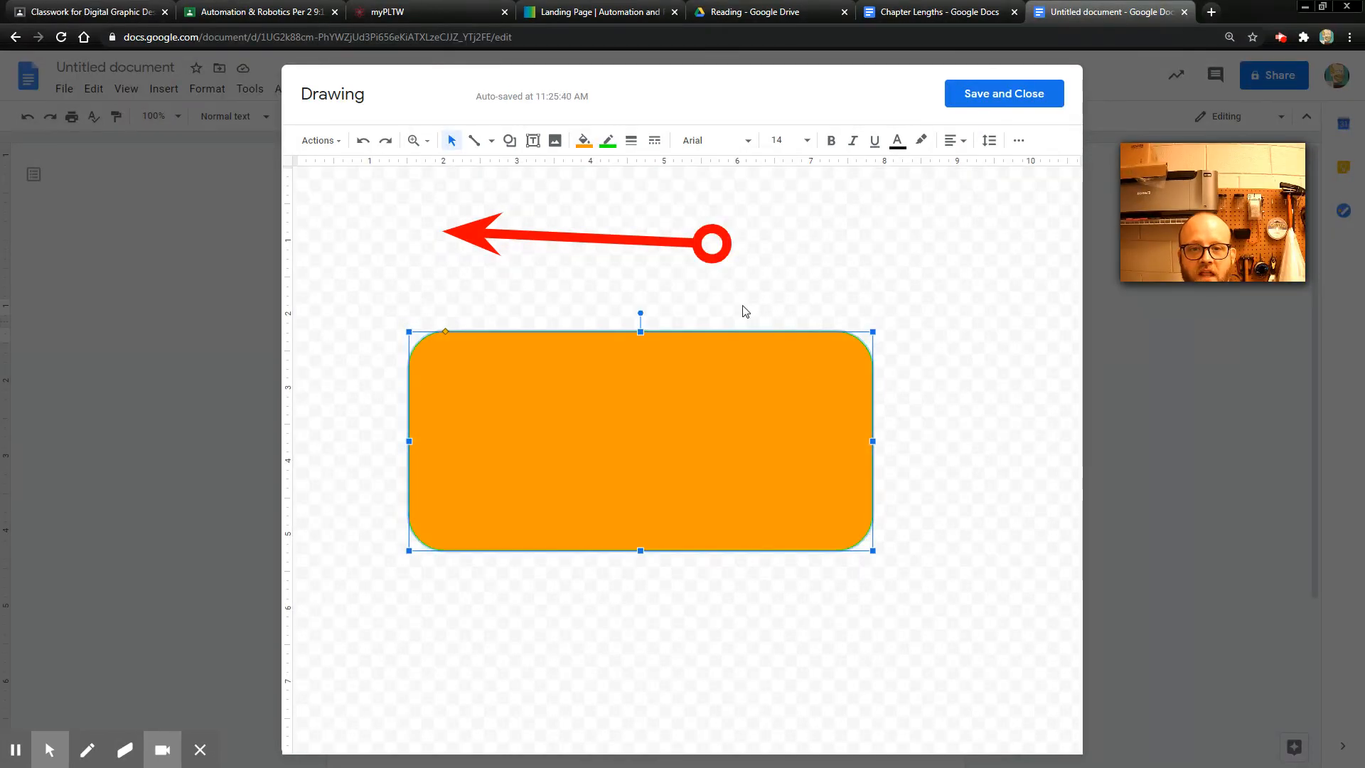
pyautogui.click(931, 391)
pyautogui.click(810, 337)
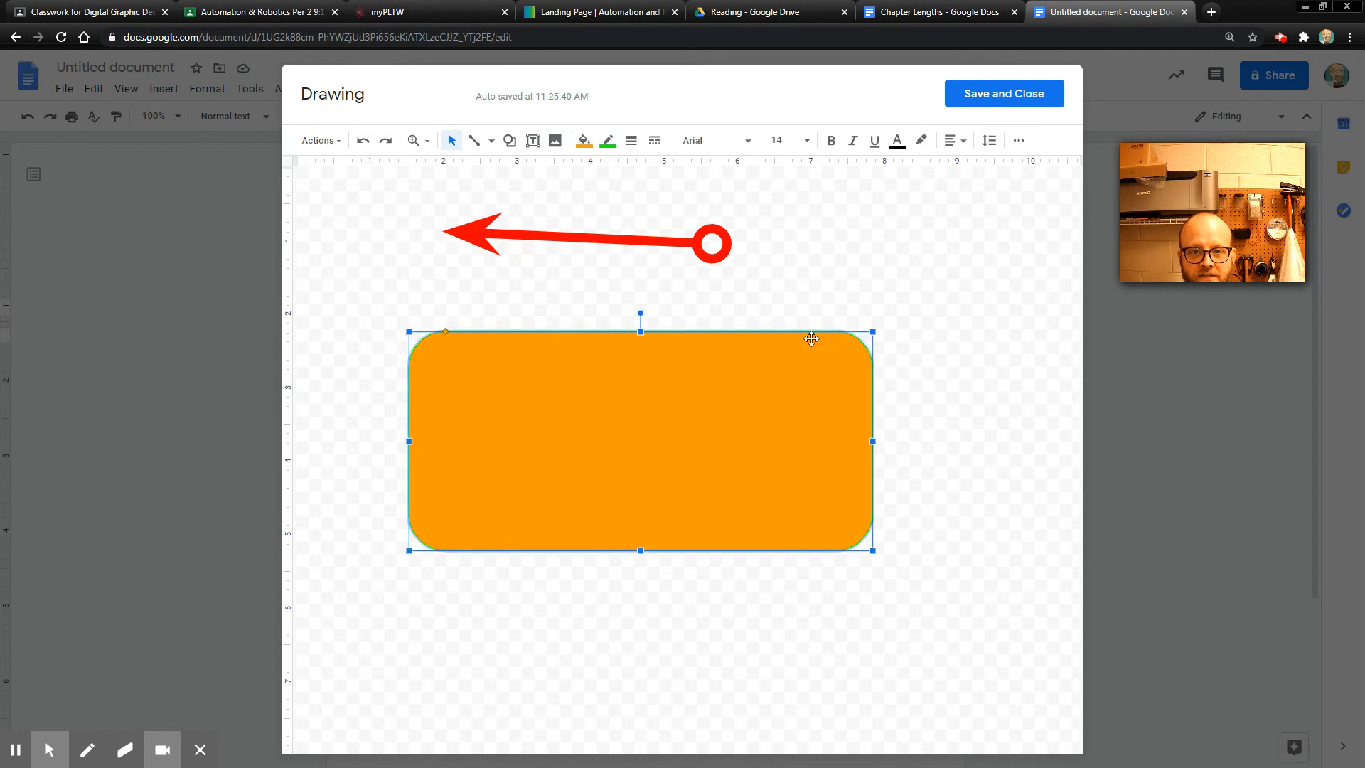
# Set the rounded rectangle's border weight to 4px, and increase it to 12px
pyautogui.click(631, 141)
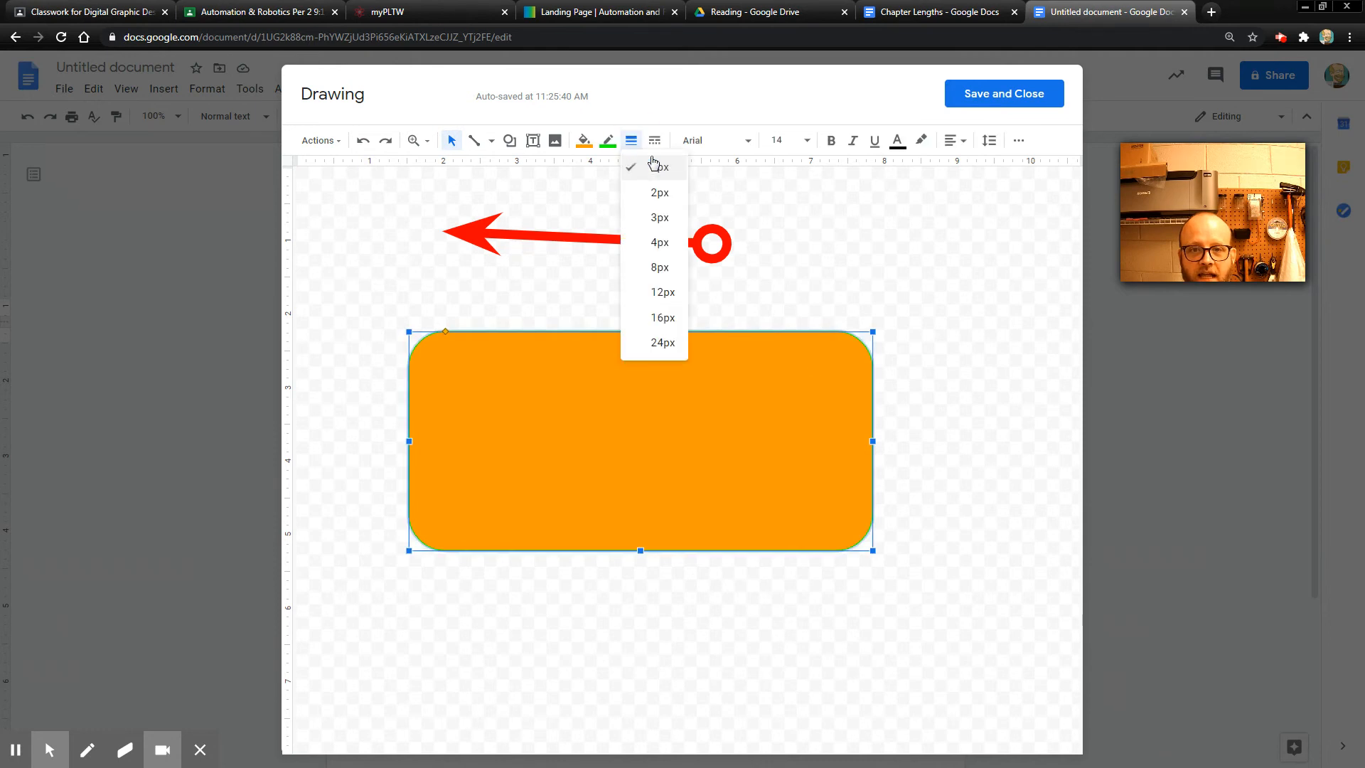
pyautogui.click(657, 237)
pyautogui.click(632, 140)
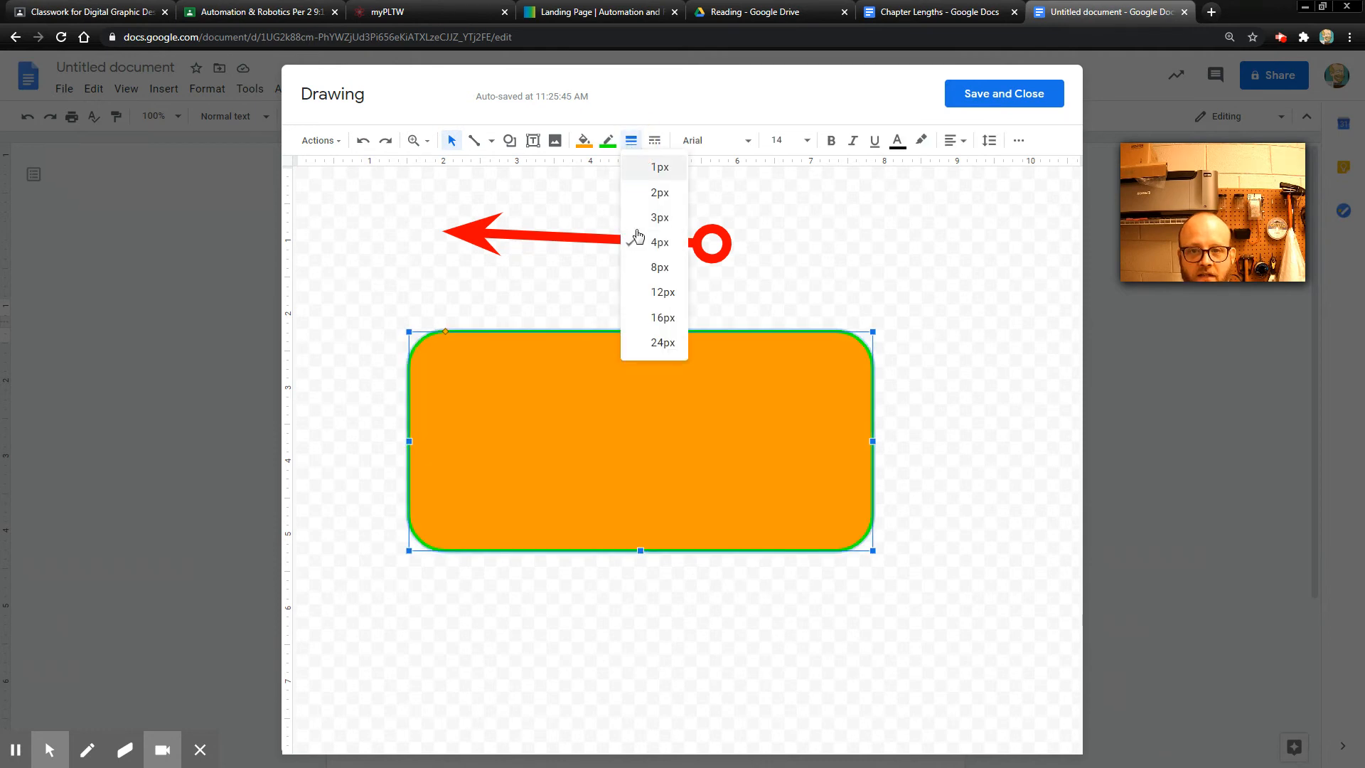
pyautogui.click(655, 302)
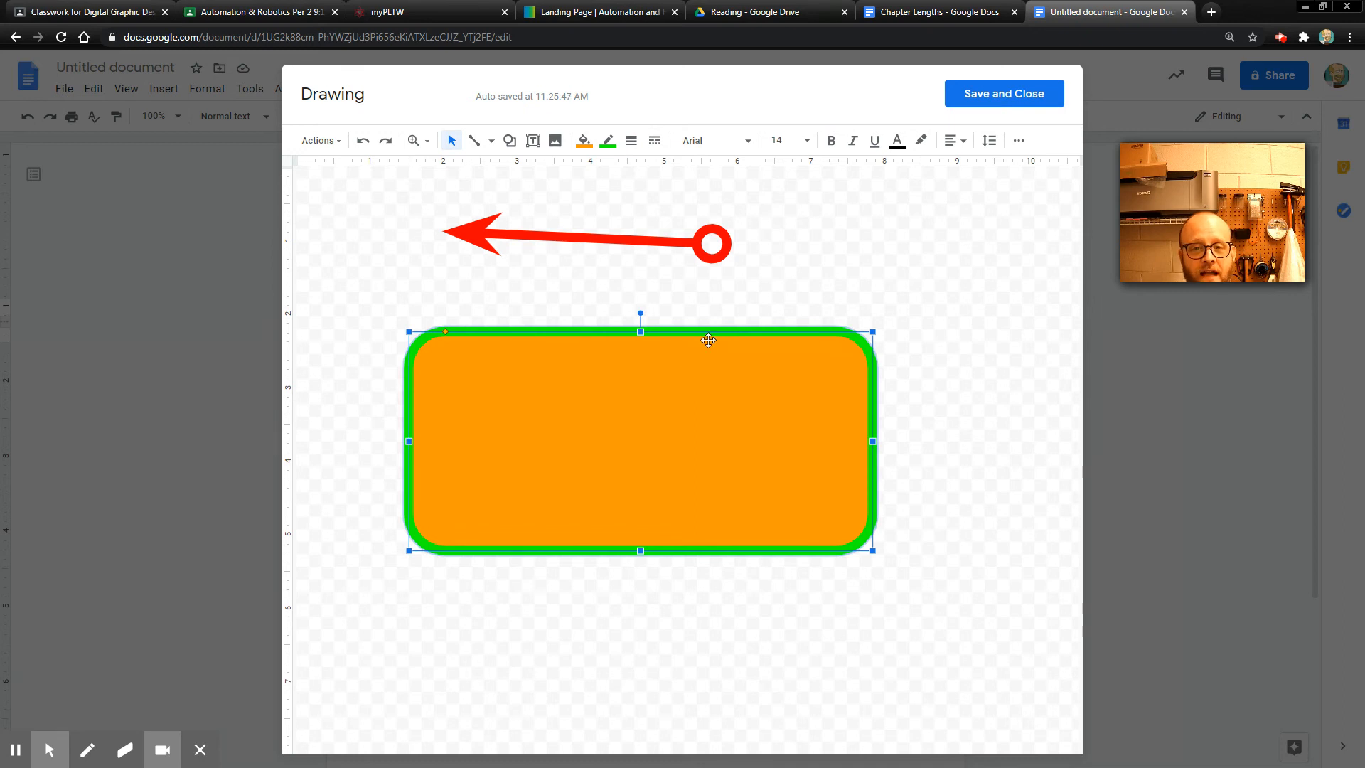
# Try the dotted pattern on the rounded rectangle's border and restore the solid style
pyautogui.click(654, 140)
pyautogui.click(688, 190)
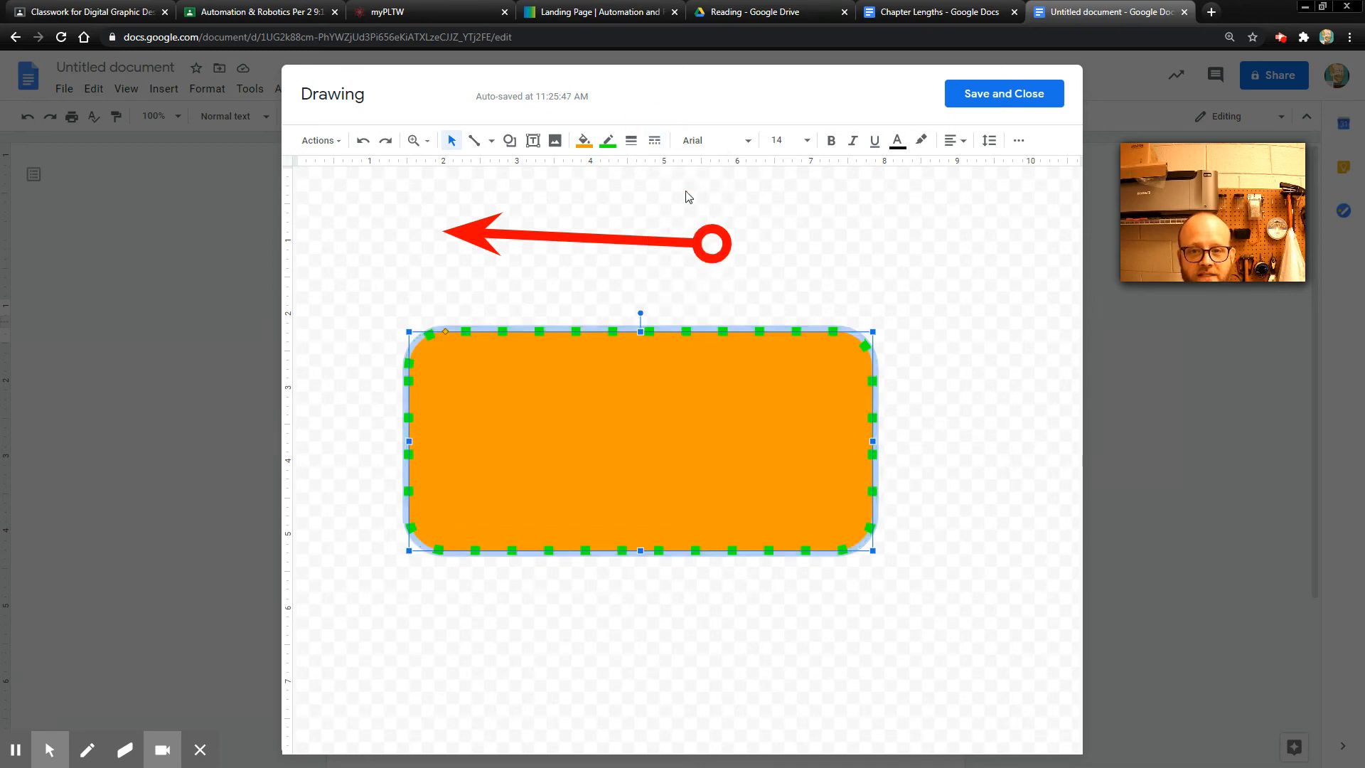
pyautogui.click(654, 140)
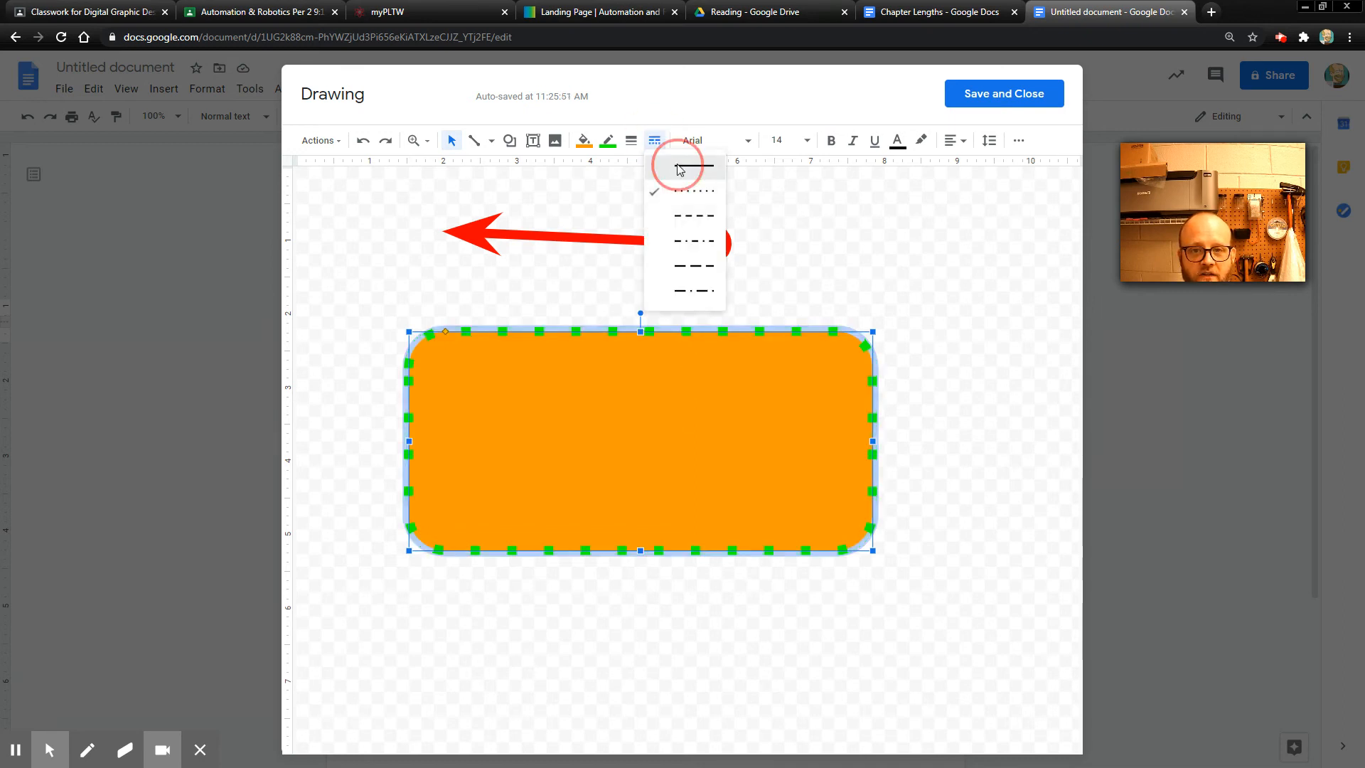
pyautogui.click(668, 174)
pyautogui.click(880, 228)
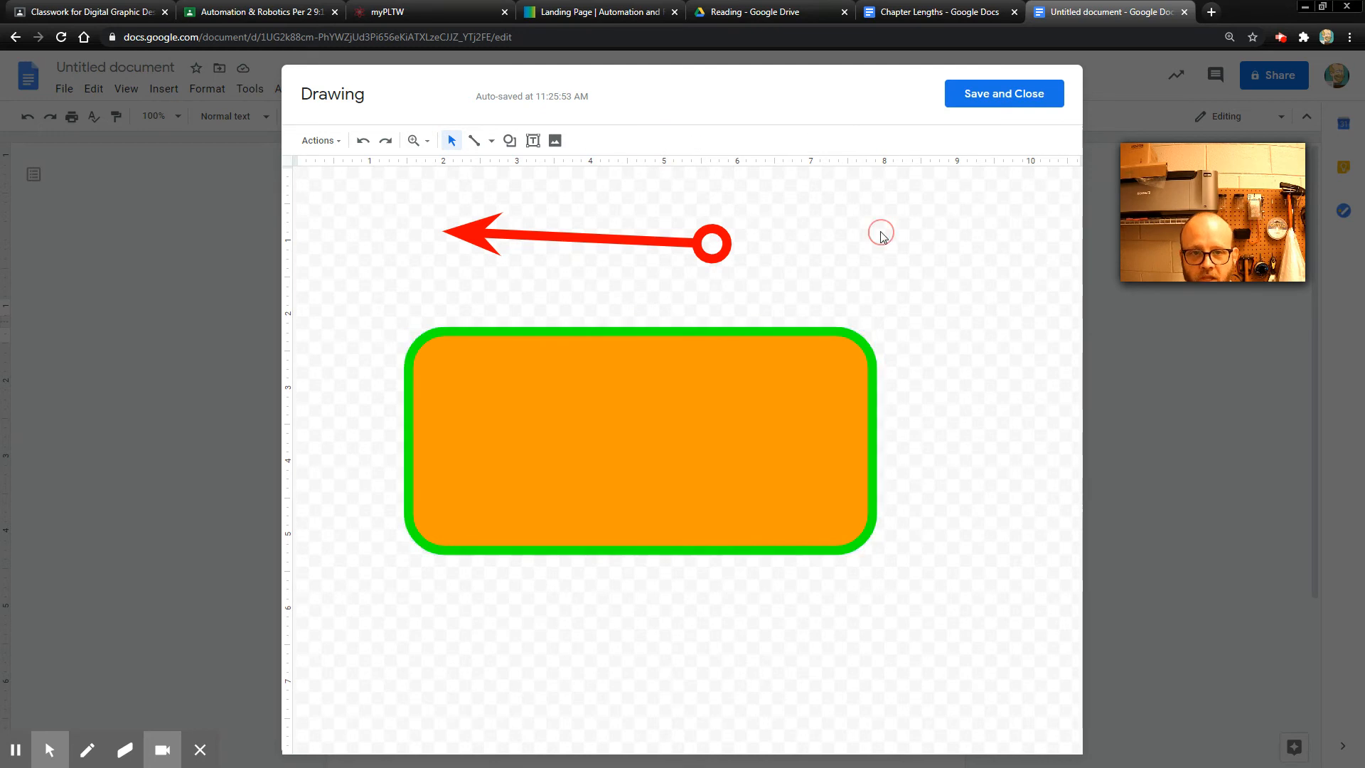
# Add the text "Type inside the shape" inside the orange rounded rectangle
pyautogui.click(642, 510)
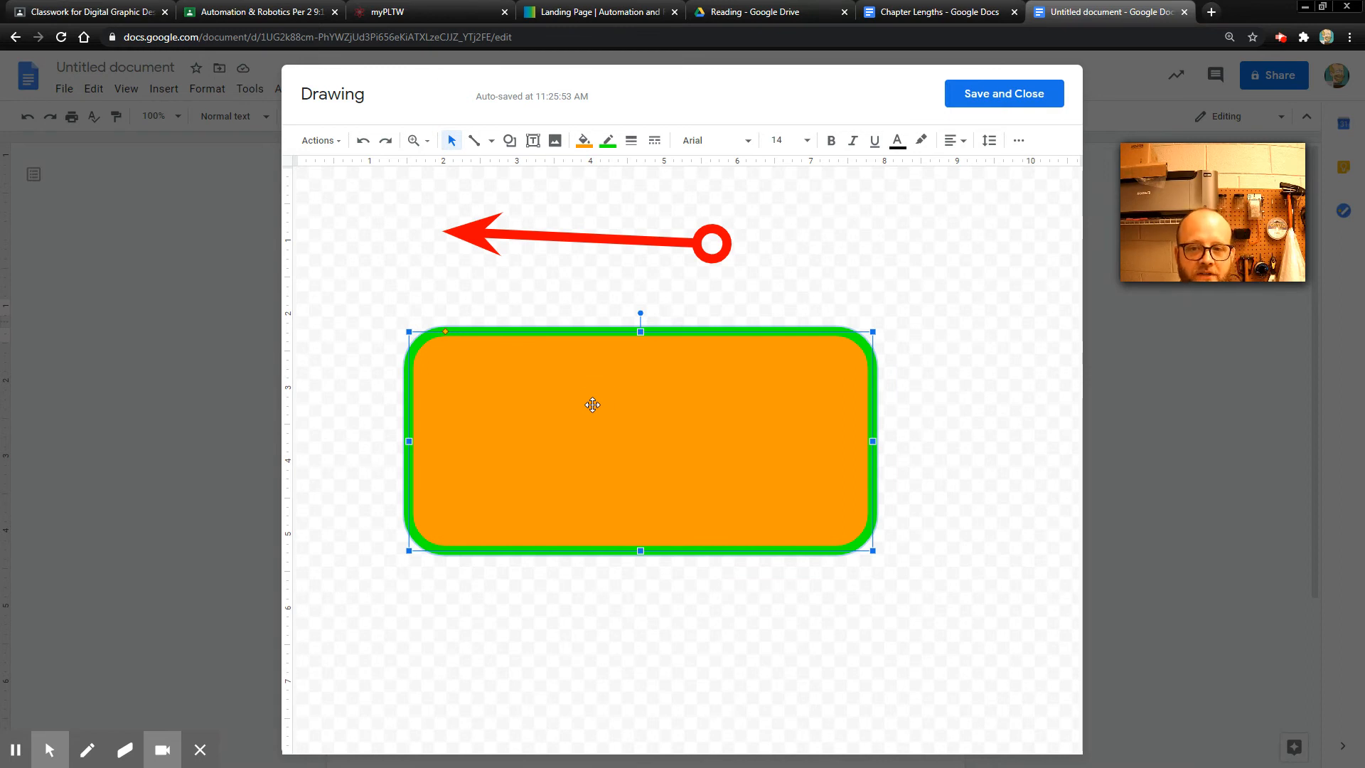
pyautogui.doubleClick(594, 410)
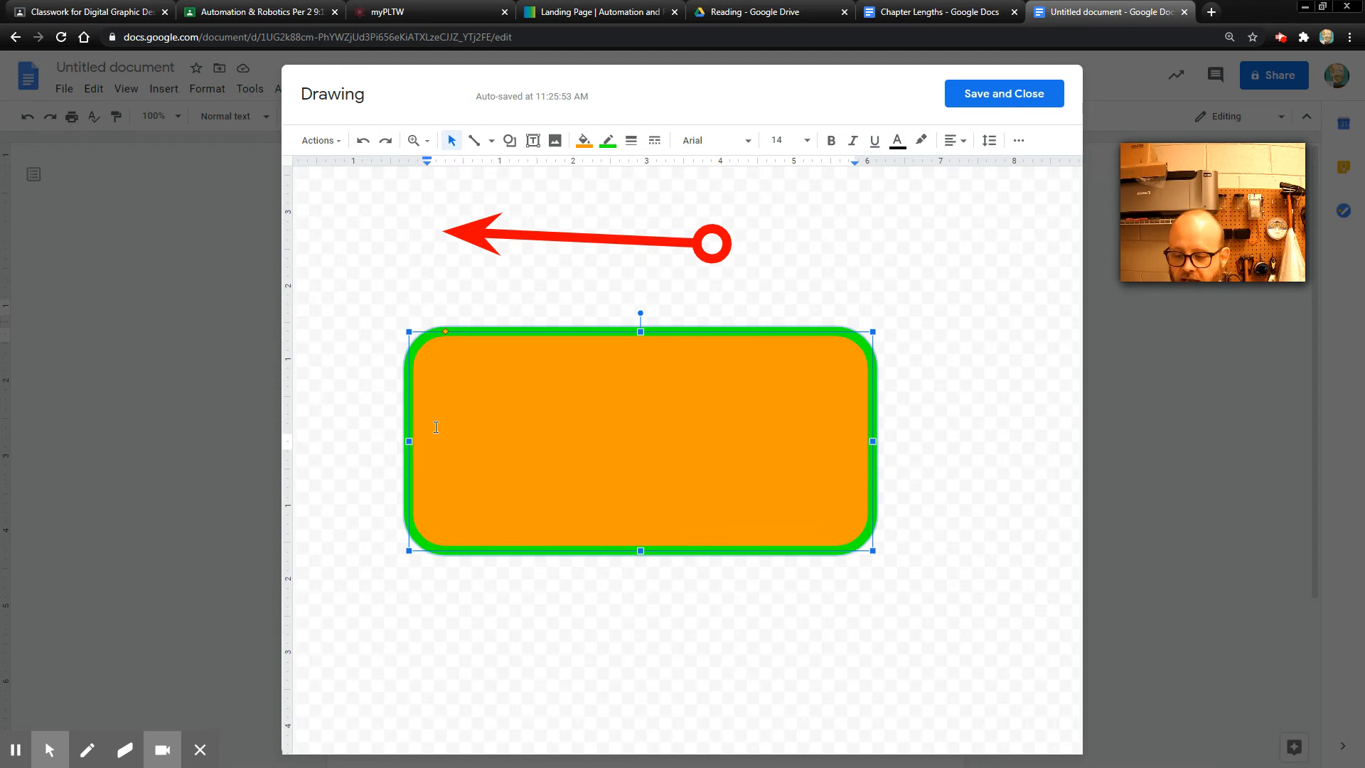
pyautogui.write('type inside the shape')
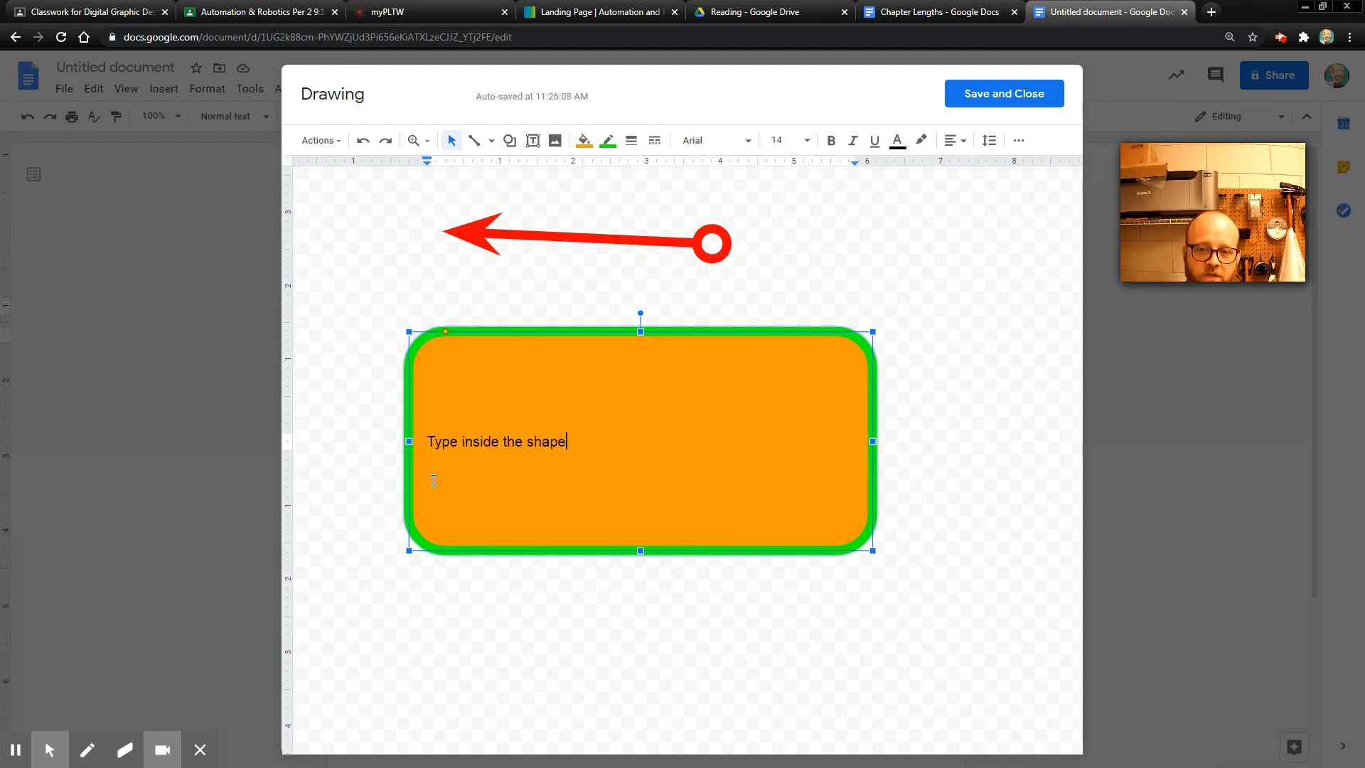
# Format the shape's text as bold, italic and underlined, in yellow with a green highlight
pyautogui.click(830, 141)
pyautogui.click(852, 141)
pyautogui.click(875, 142)
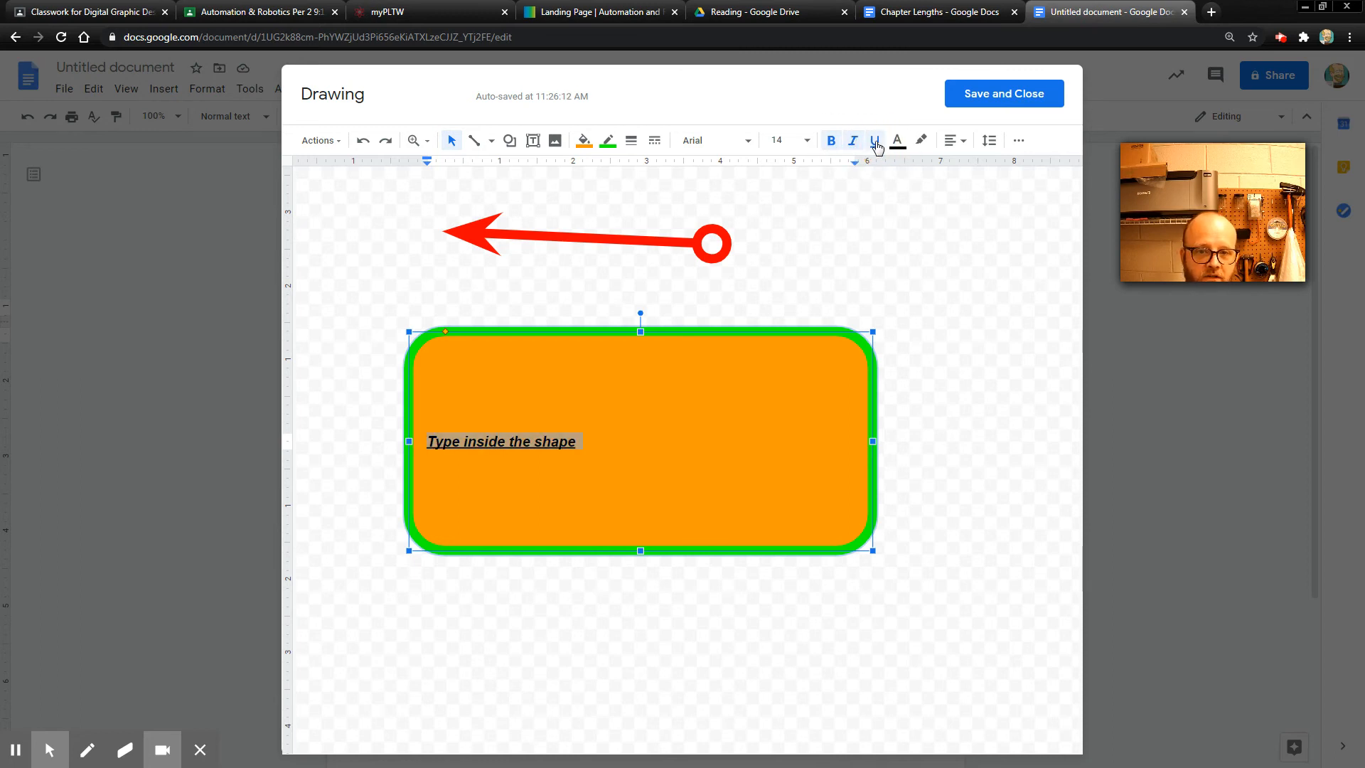
pyautogui.click(897, 140)
pyautogui.click(958, 187)
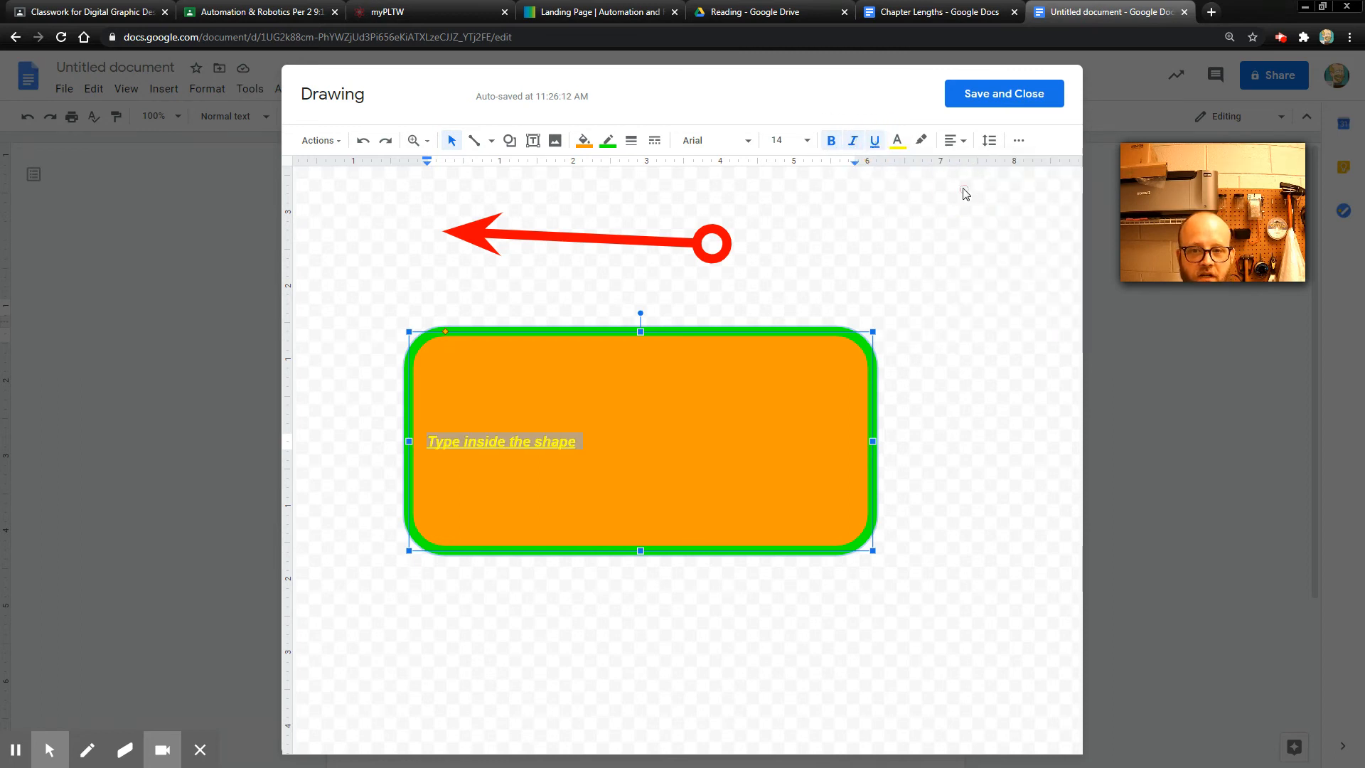
pyautogui.click(920, 140)
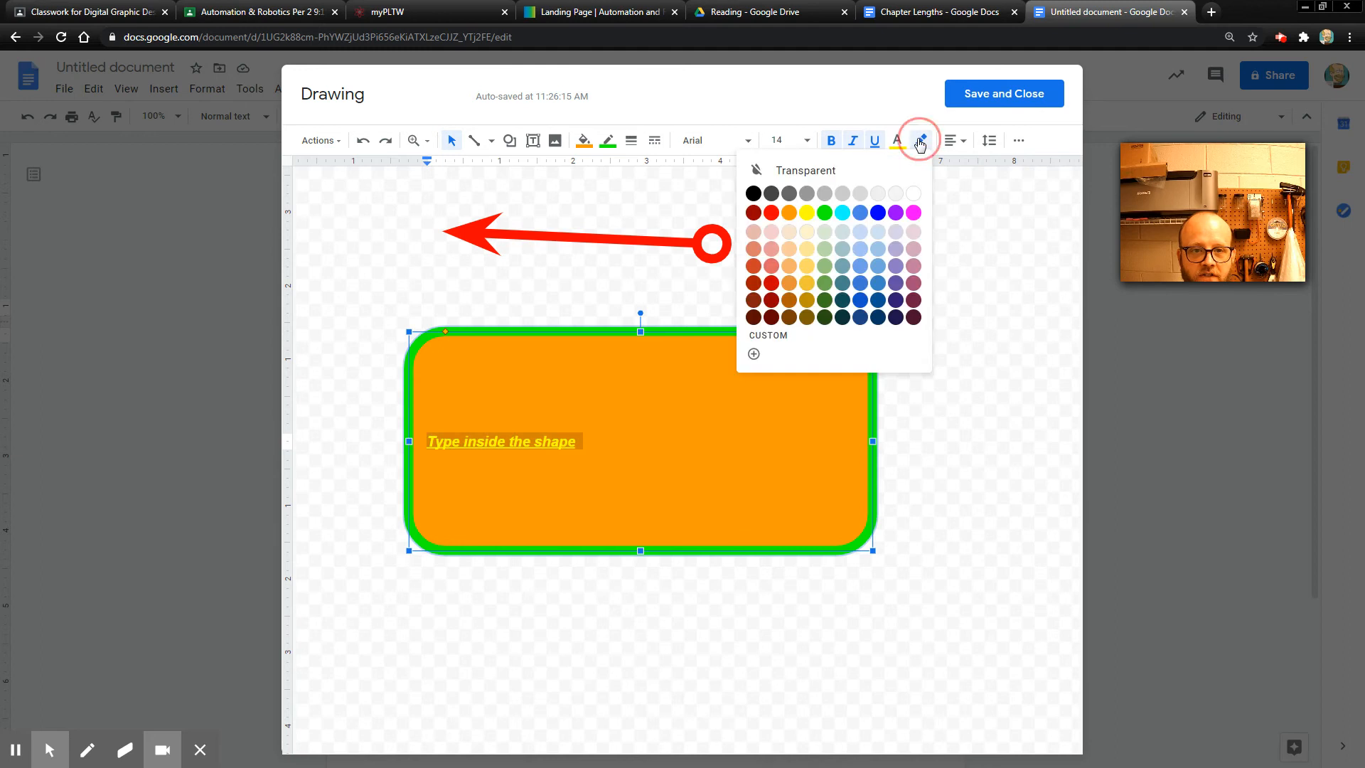
pyautogui.click(827, 214)
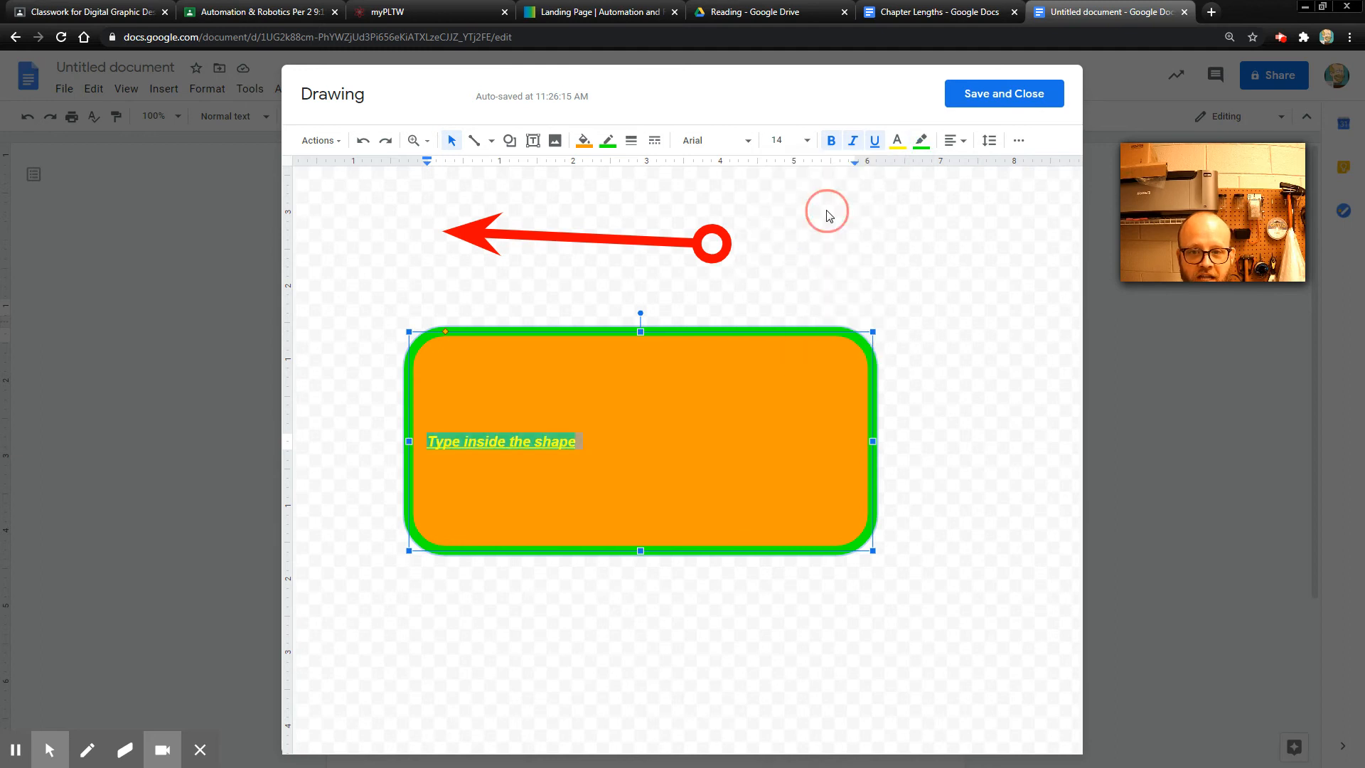
# Center the text within the rounded rectangle and increase its line spacing
pyautogui.click(956, 140)
pyautogui.click(977, 171)
pyautogui.click(988, 142)
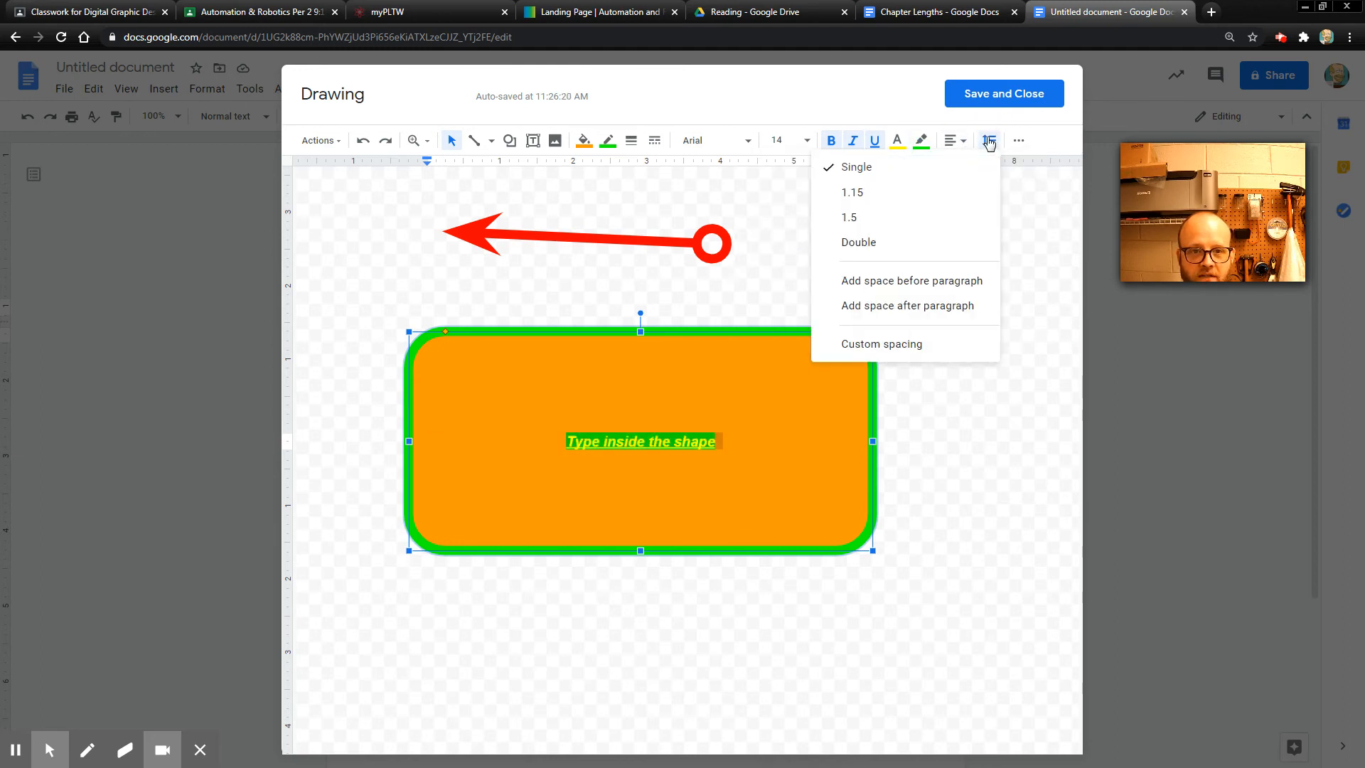
pyautogui.click(901, 209)
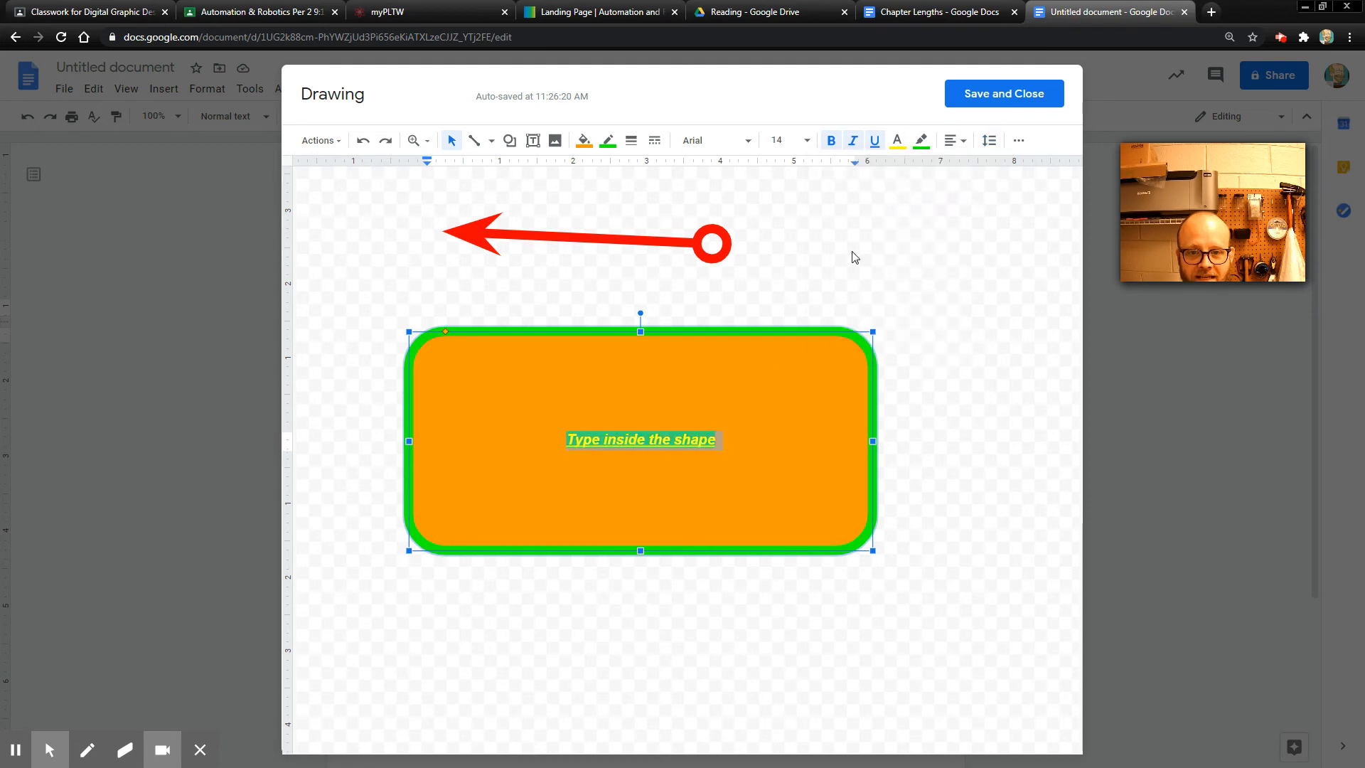
# Turn the text in the rounded rectangle into a numbered list and deselect the shape
pyautogui.click(1019, 140)
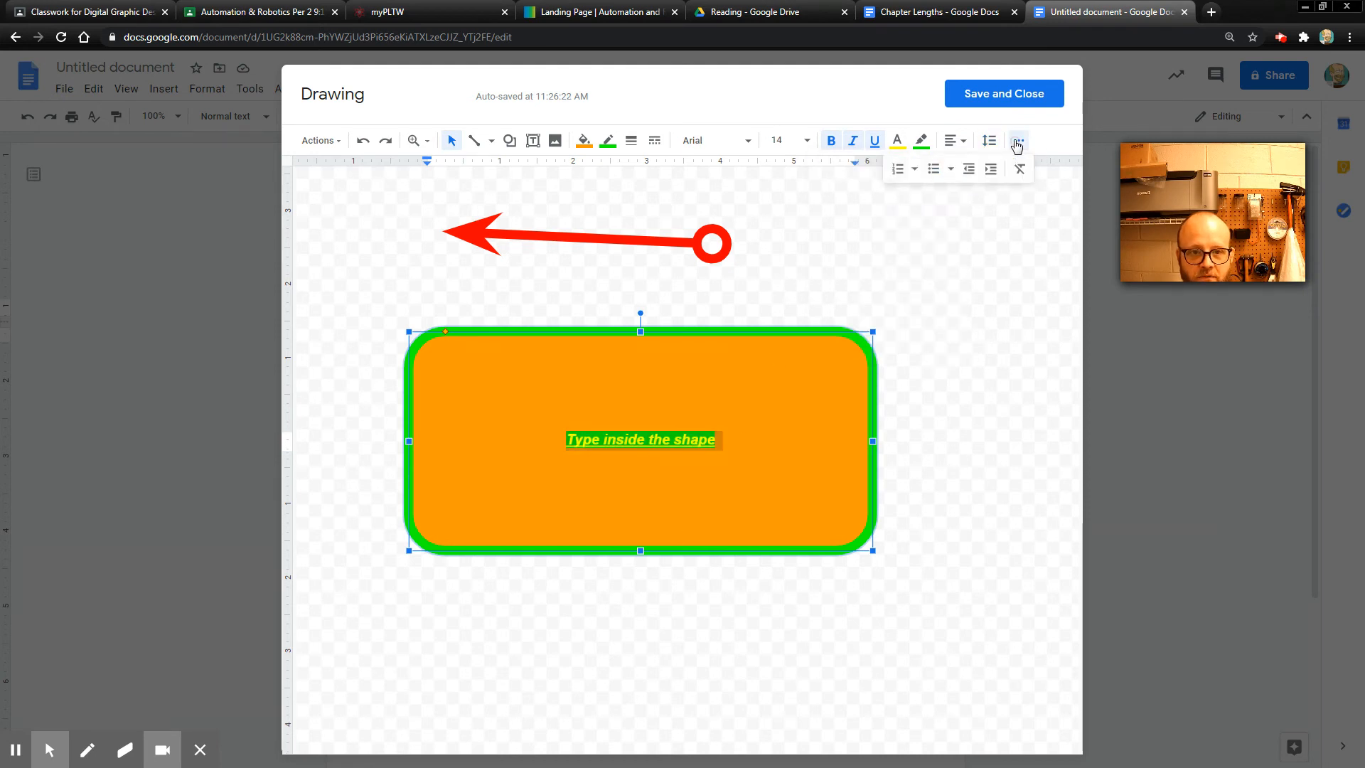
pyautogui.click(903, 175)
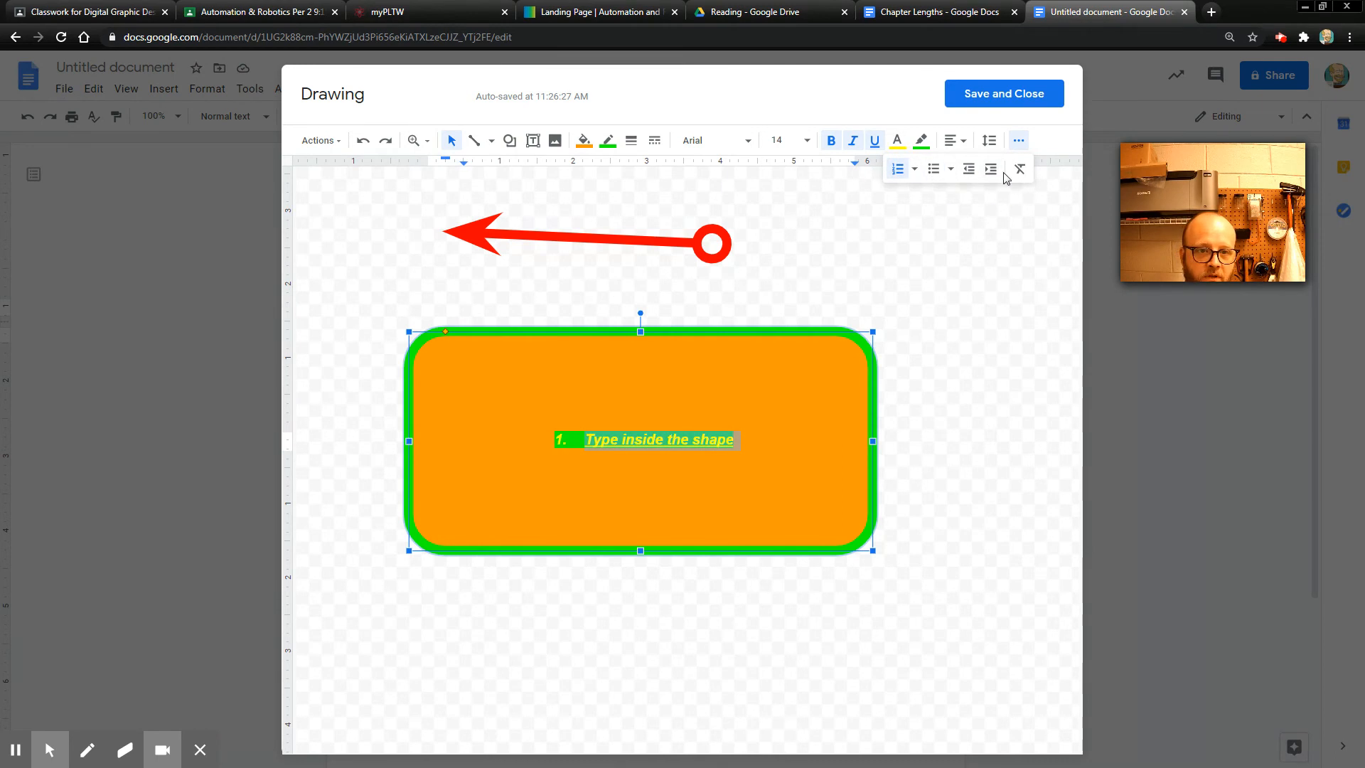
pyautogui.click(734, 365)
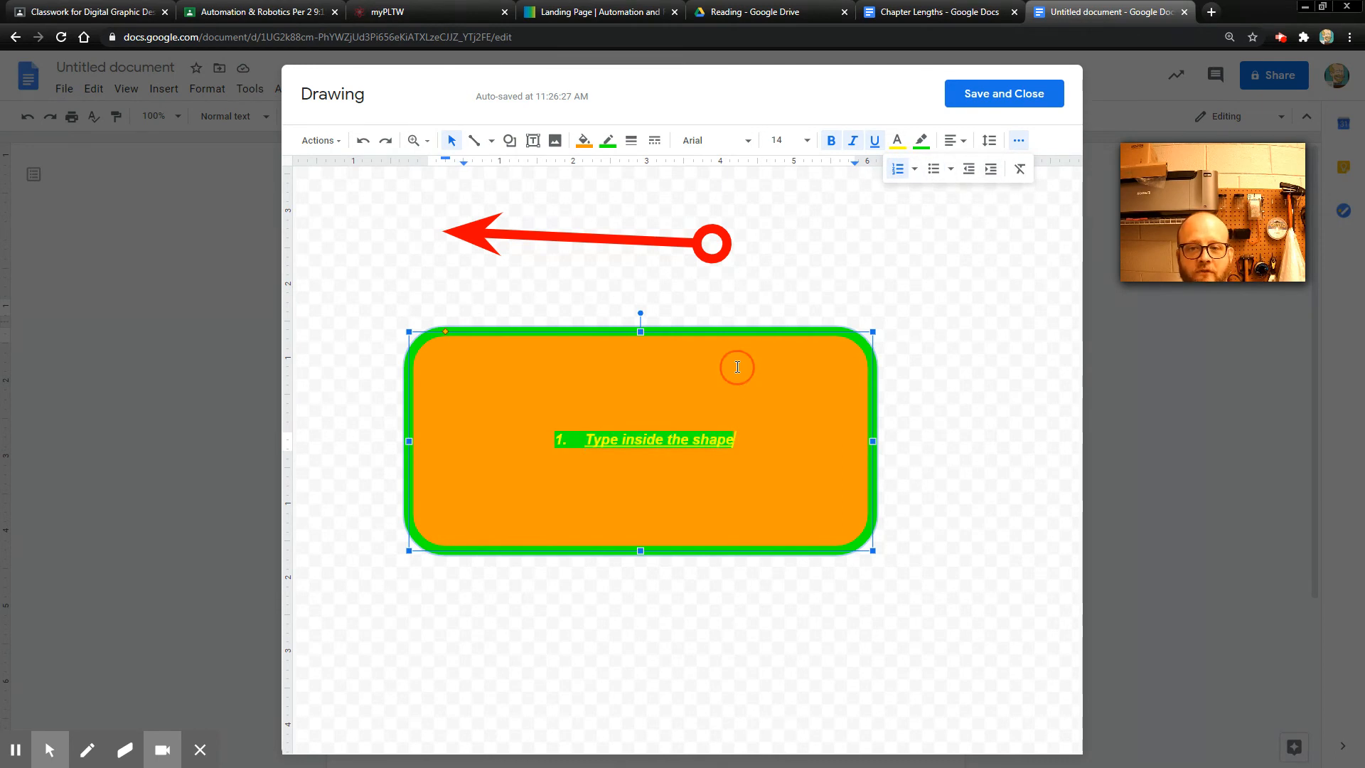
pyautogui.click(790, 300)
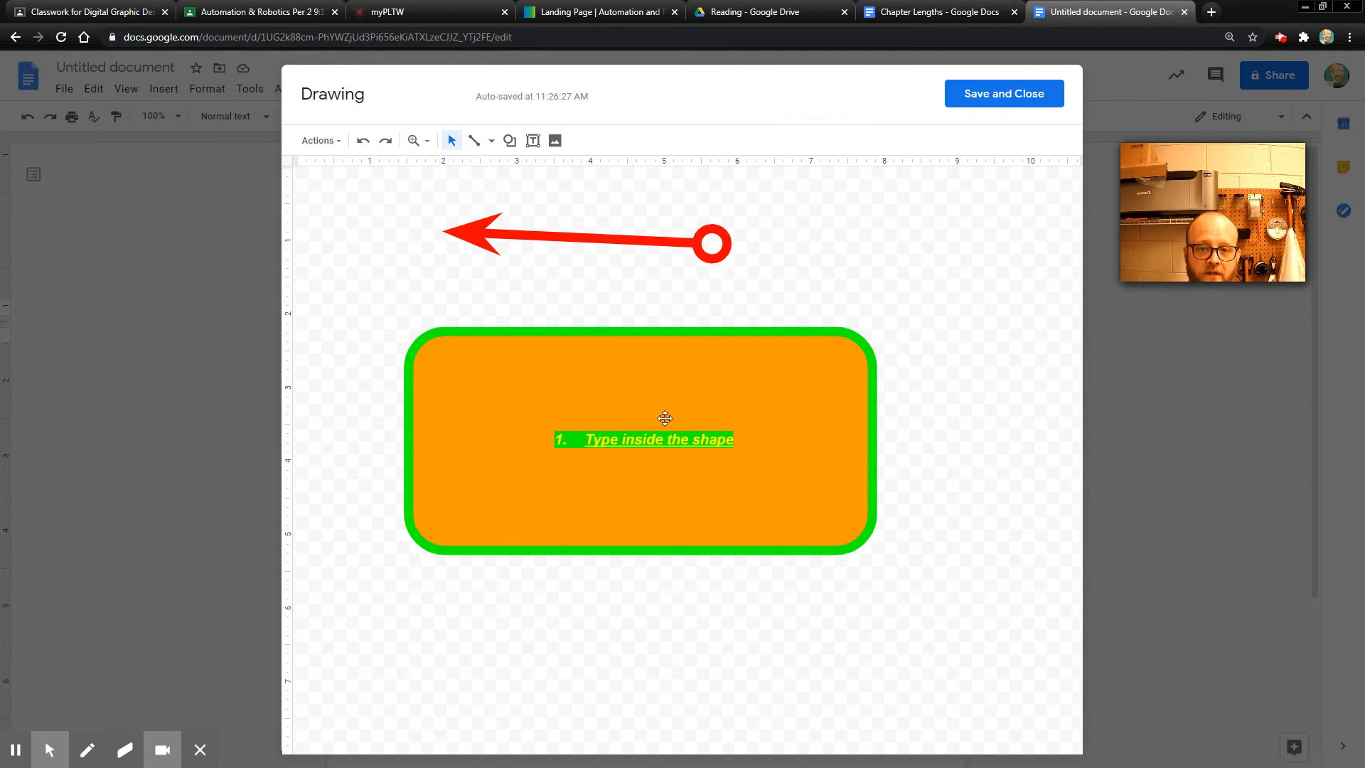
# Look through the available arrow, callout and equation shapes without inserting any
pyautogui.click(510, 140)
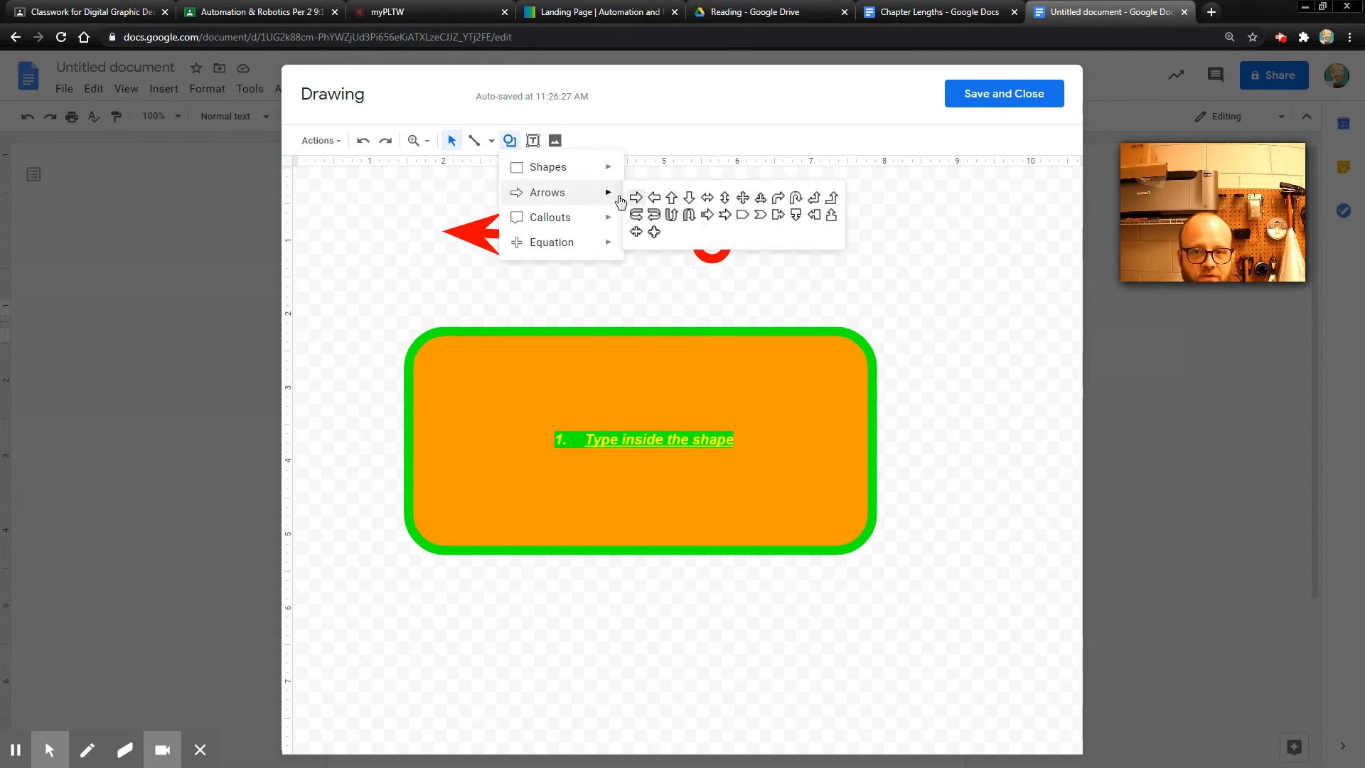
pyautogui.click(565, 220)
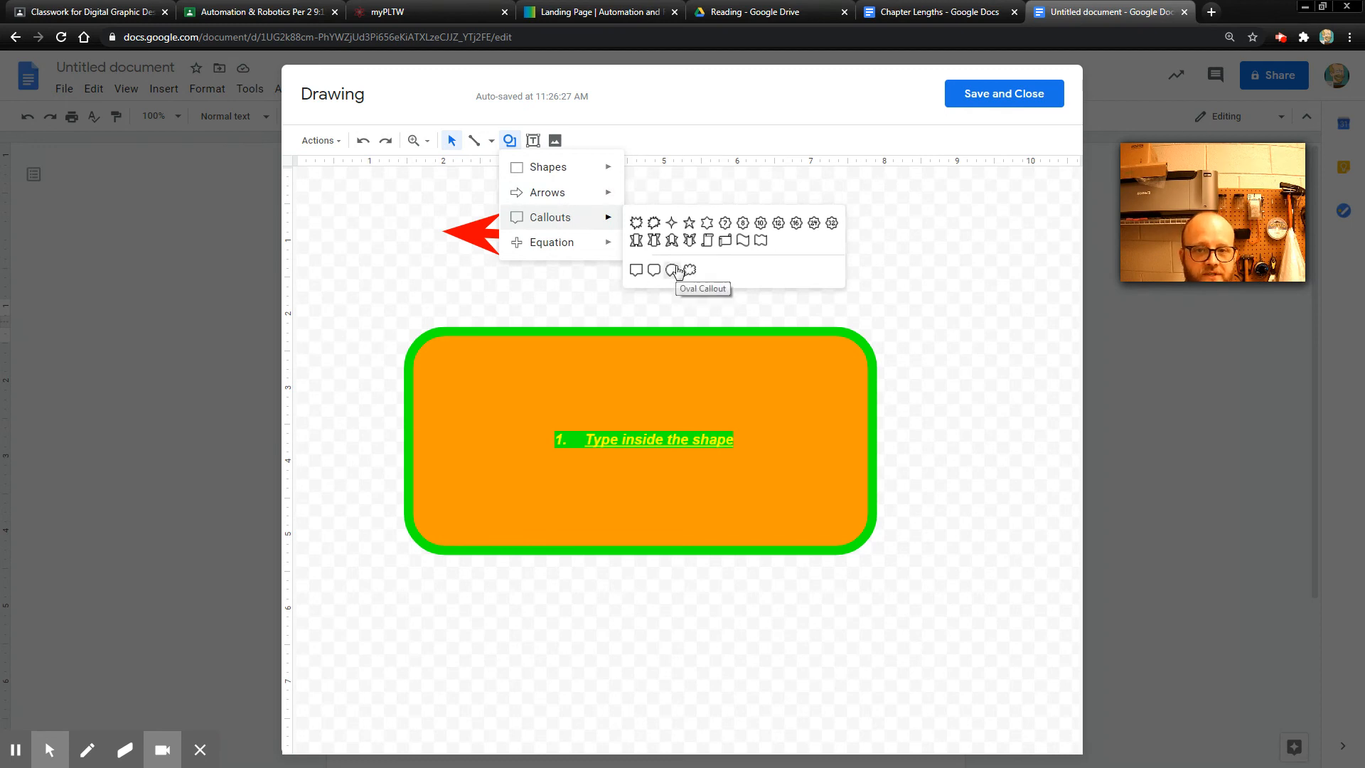
pyautogui.click(566, 242)
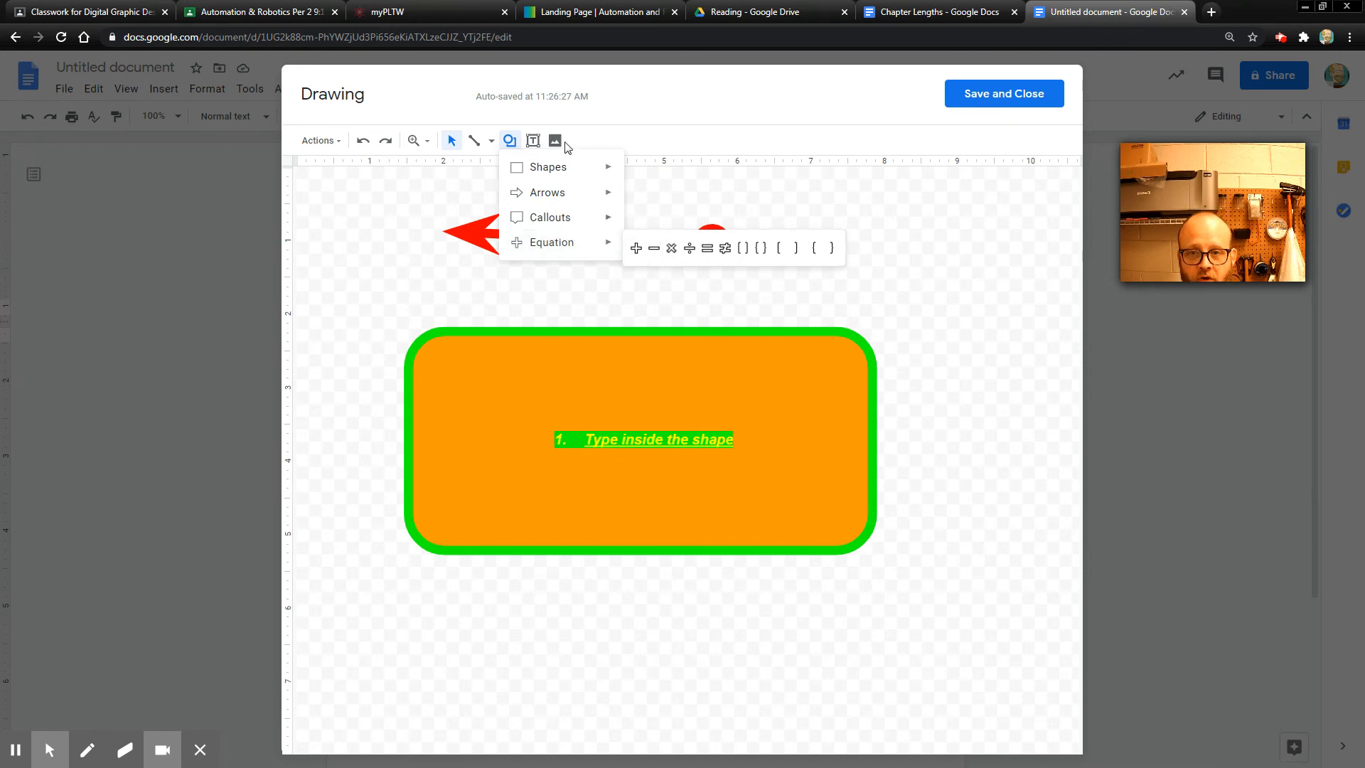
pyautogui.click(604, 123)
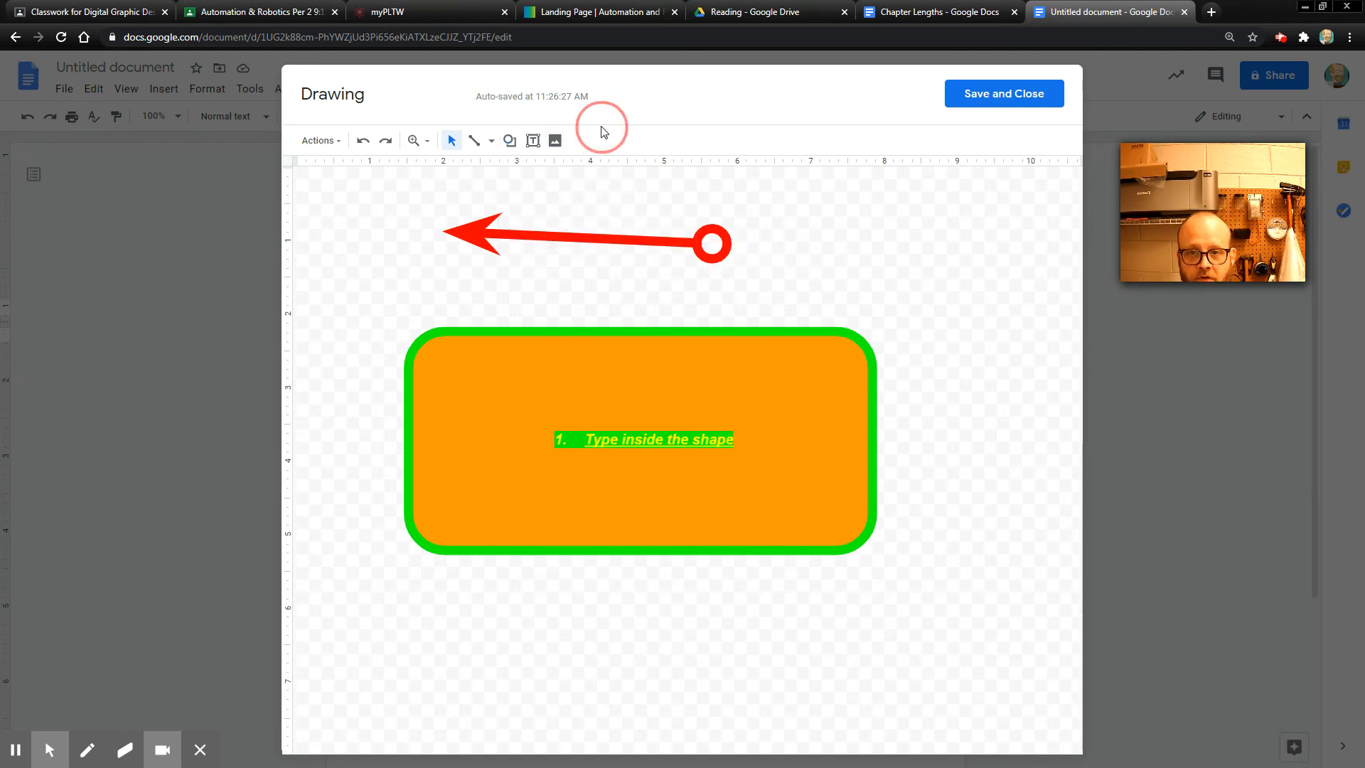
# Add a text box about 3 by 1.2 inches beside the red arrow's circle end, containing "dgsdfgsdfgsdfgsdfg"
pyautogui.click(533, 142)
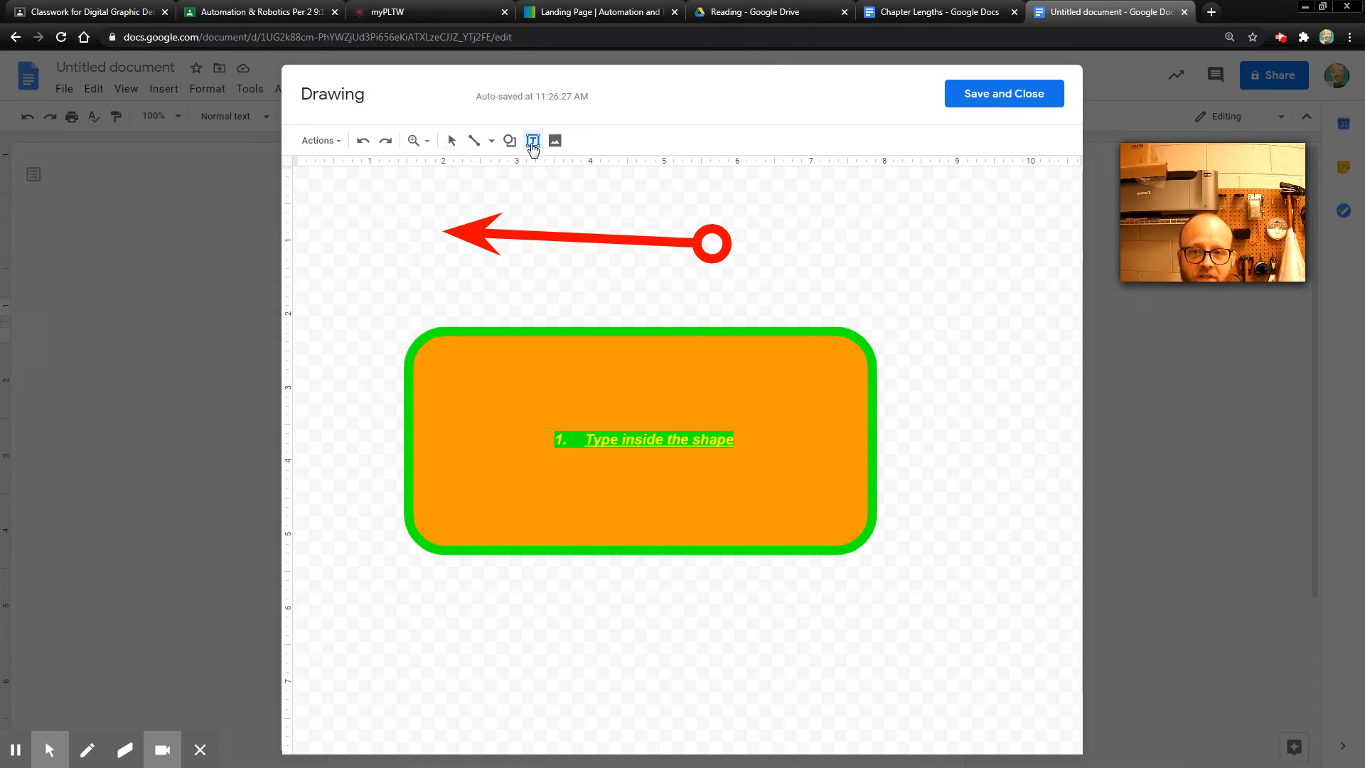
pyautogui.moveTo(773, 210); pyautogui.dragTo(996, 298)
pyautogui.write('dgsdfgsdfgsdfgsdfg')
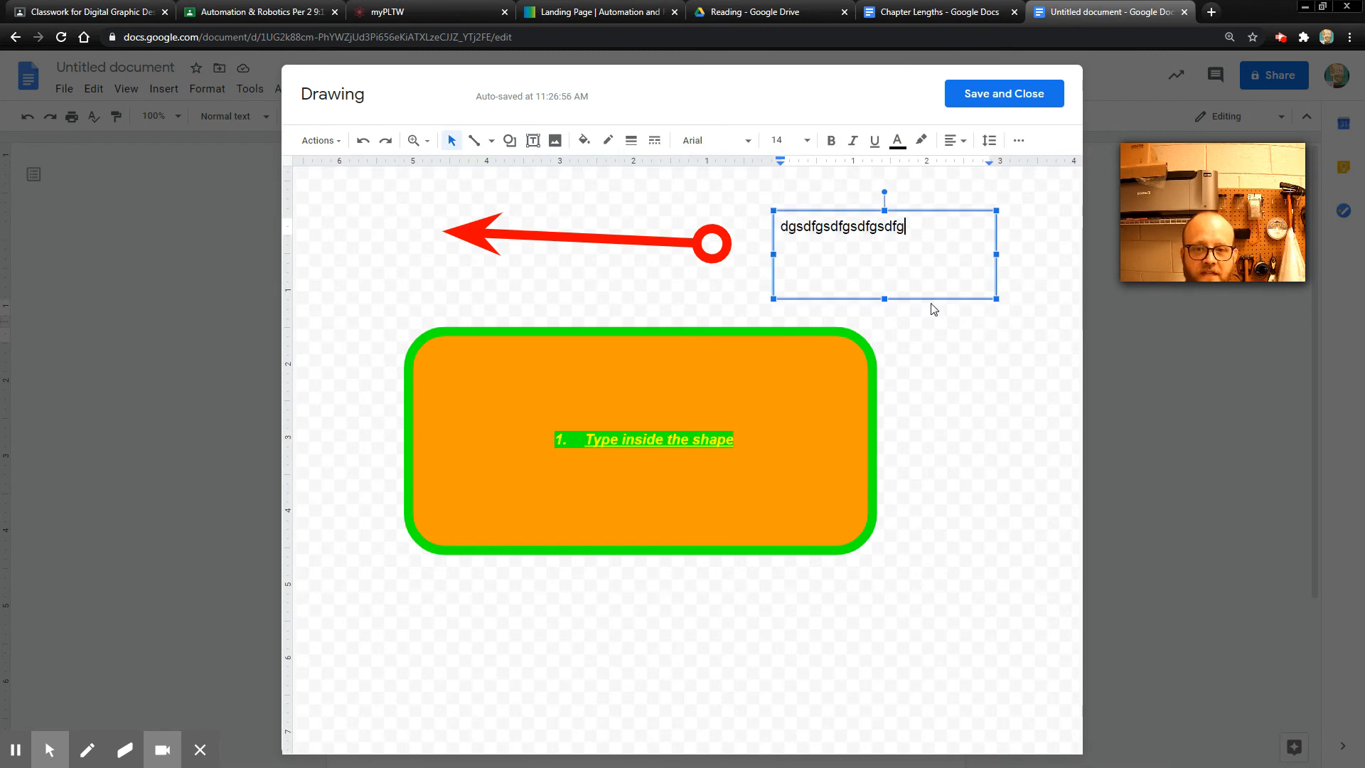
pyautogui.click(524, 262)
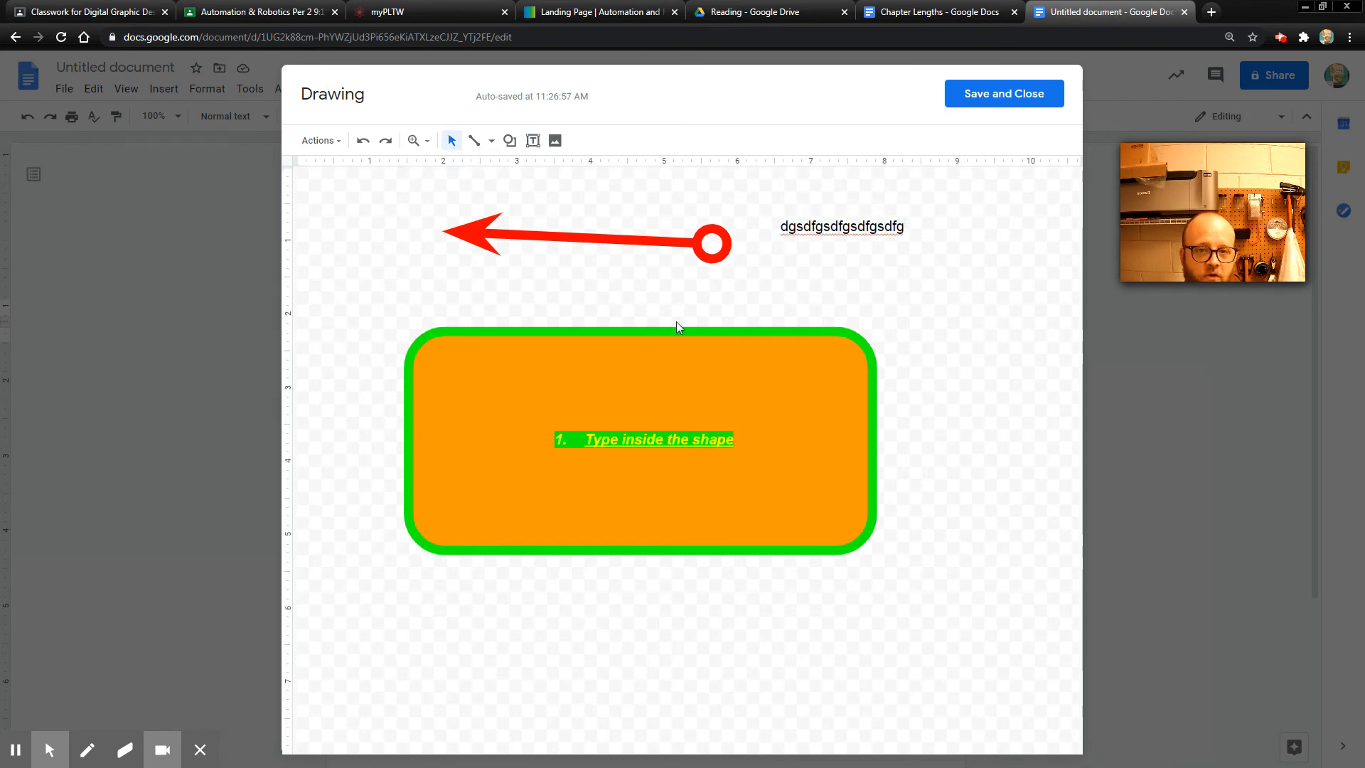
pyautogui.click(857, 226)
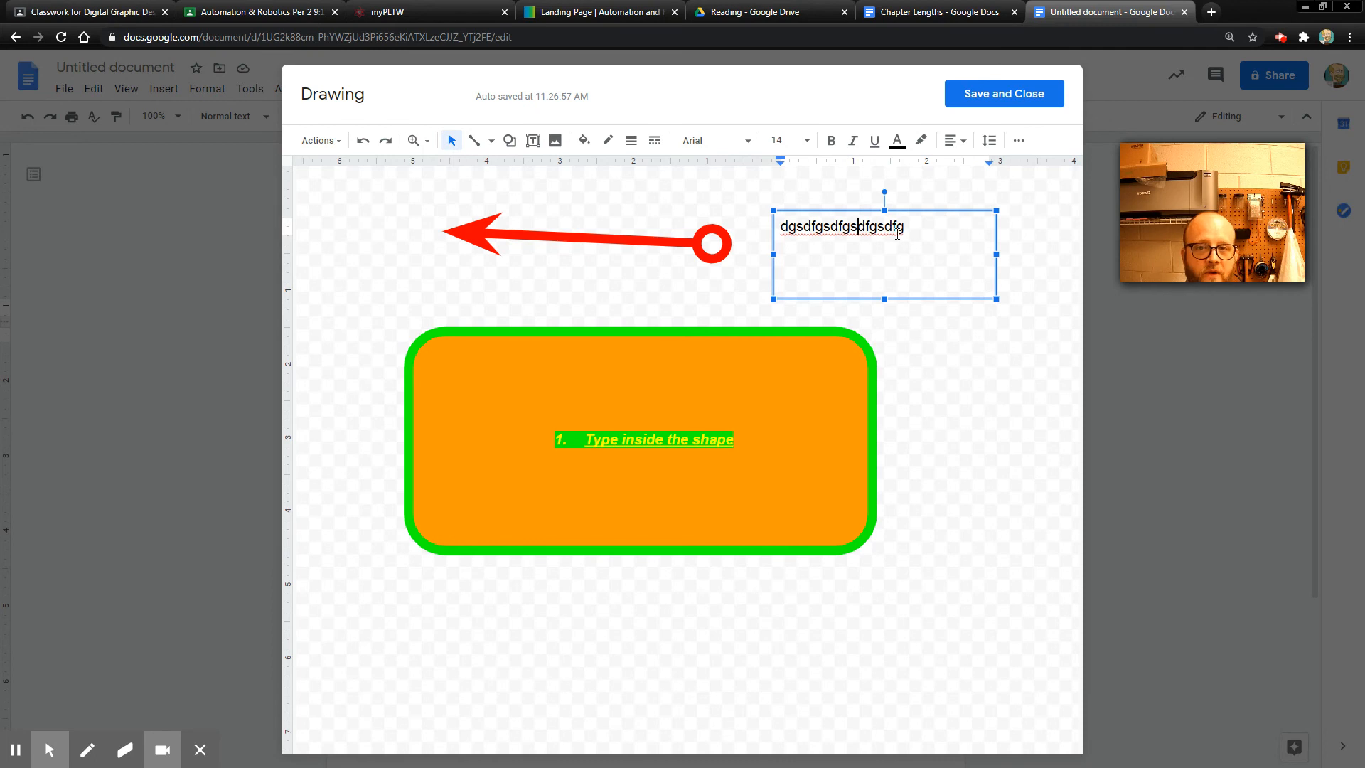
pyautogui.click(934, 310)
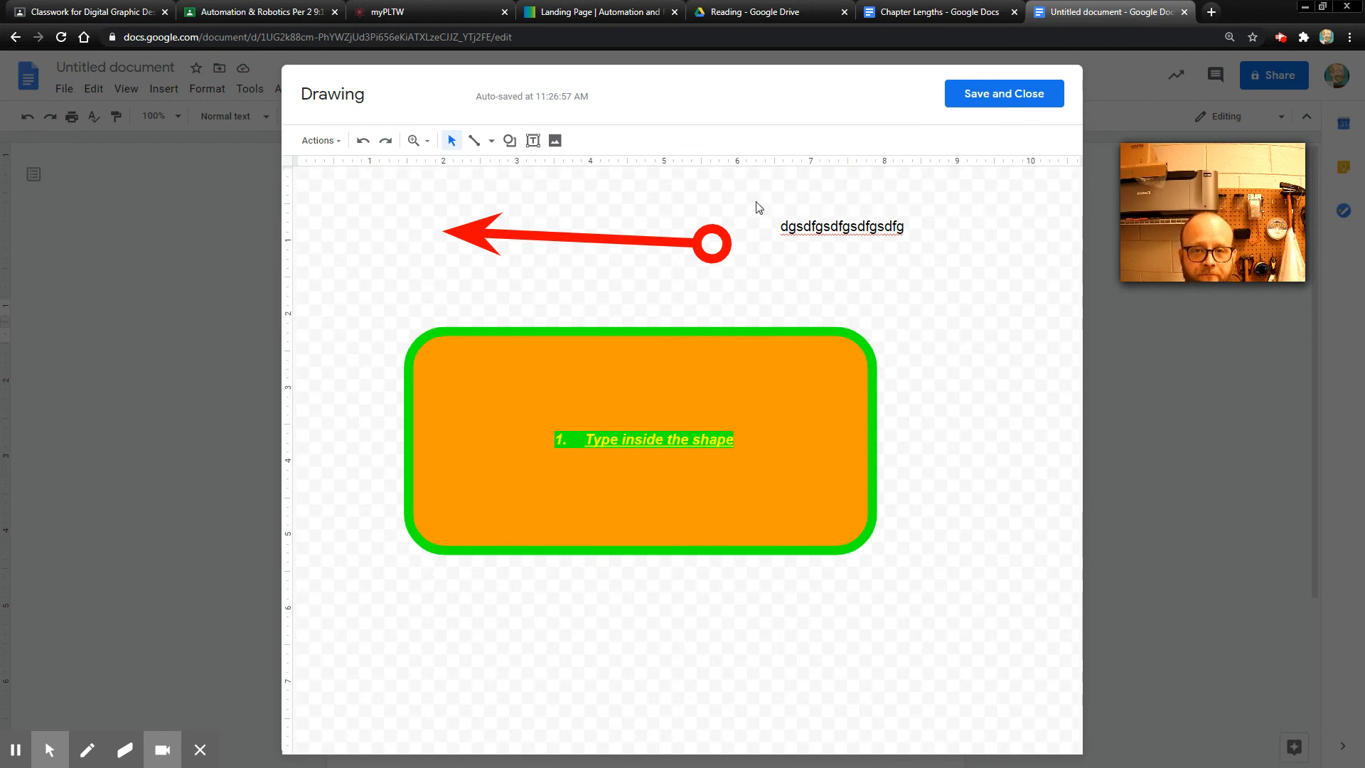
# Insert the ROBOTICS.JPG photo from My Drive and enlarge it to about 8.7 by 5.8 inches over the rounded rectangle
pyautogui.click(558, 141)
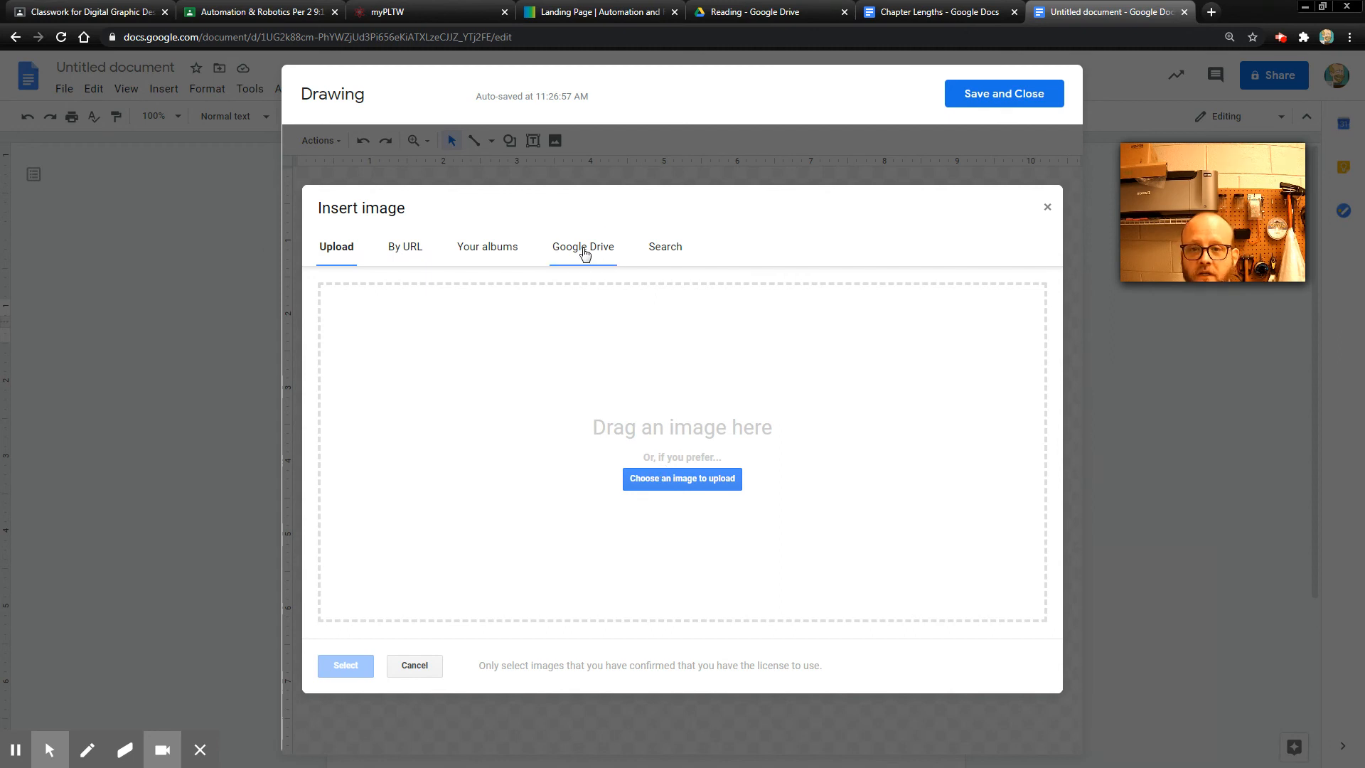
pyautogui.click(584, 250)
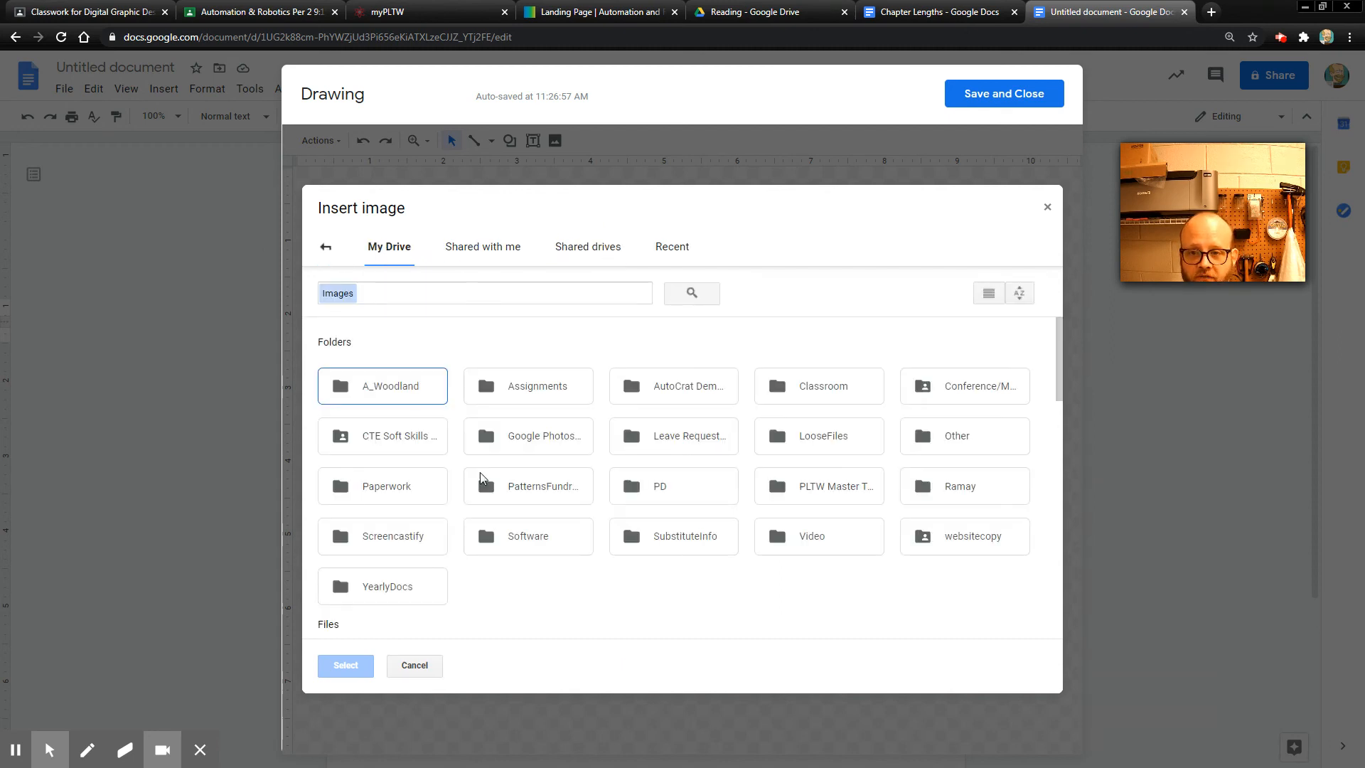
pyautogui.scroll(-6, 497, 469)
pyautogui.scroll(2, 562, 454)
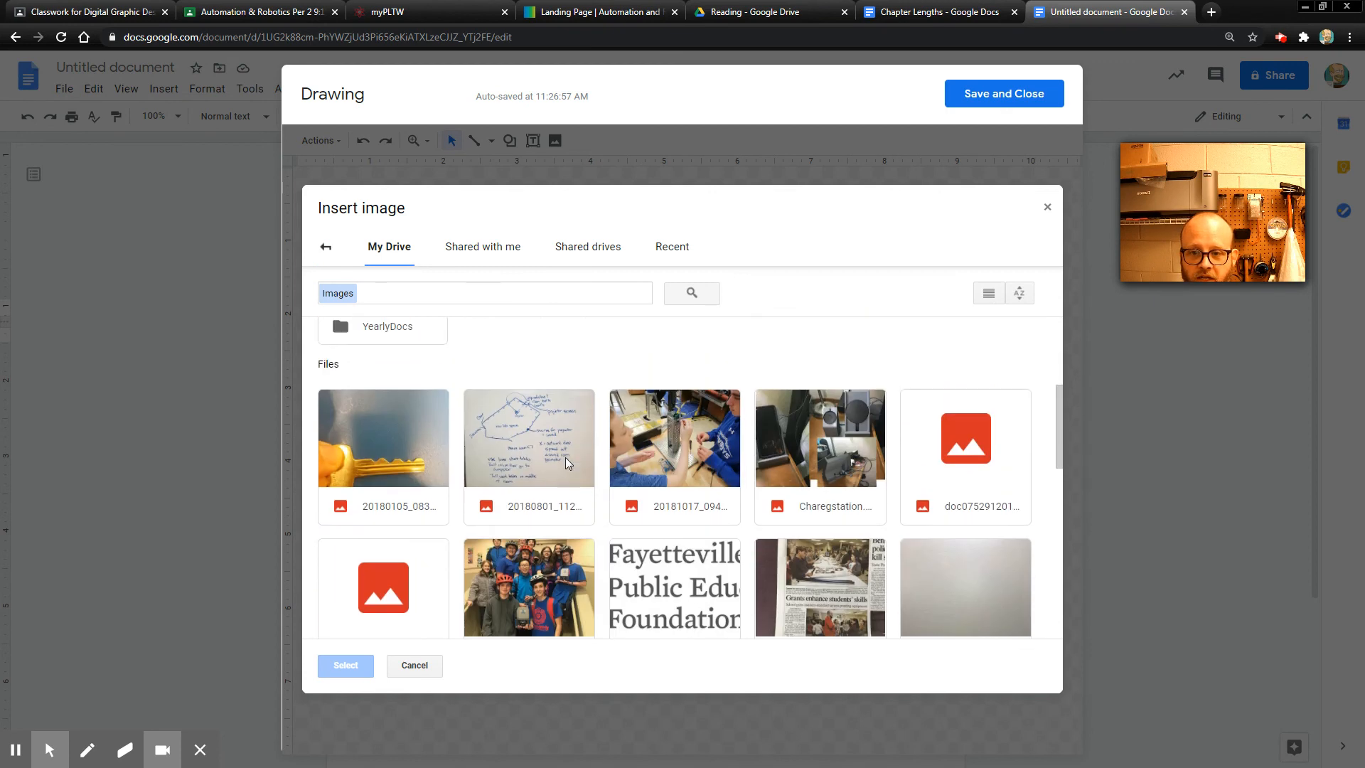
pyautogui.scroll(2, 565, 458)
pyautogui.scroll(-5, 986, 504)
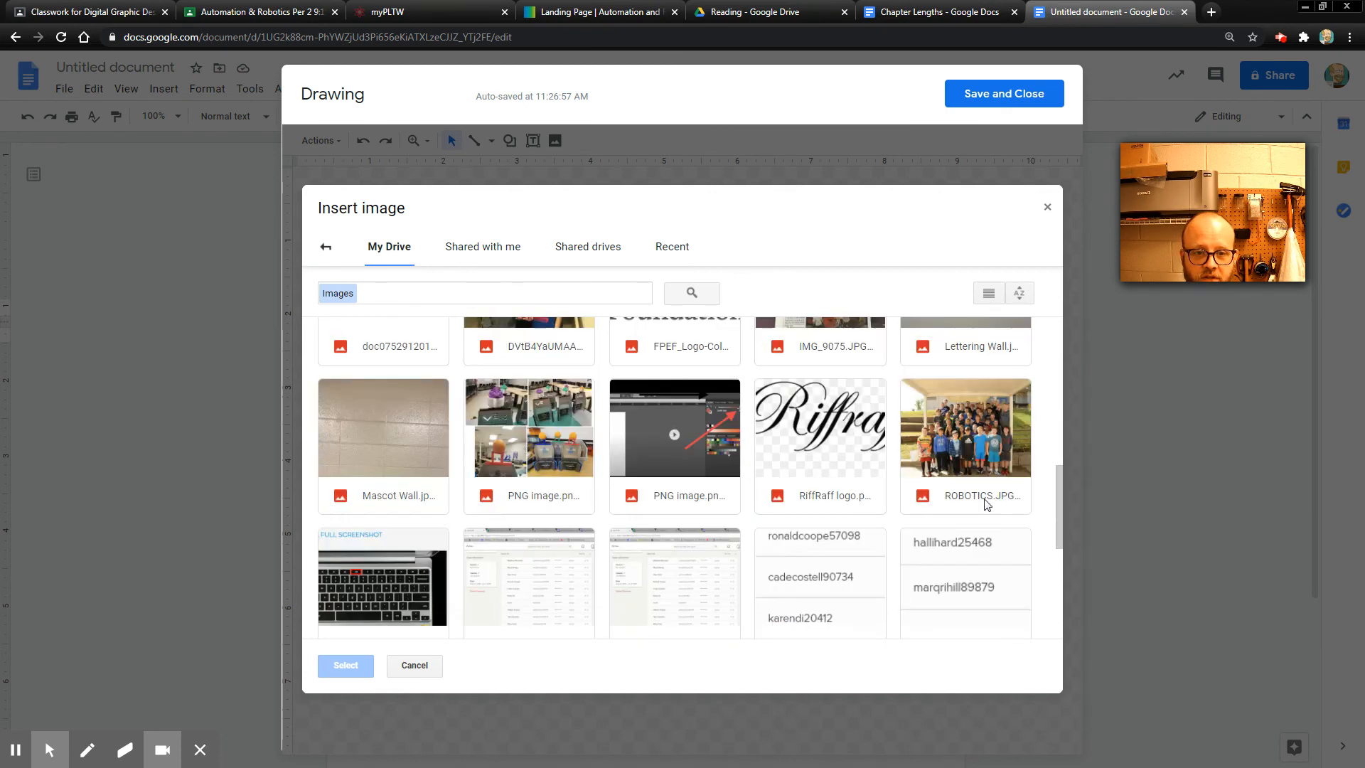
pyautogui.doubleClick(993, 424)
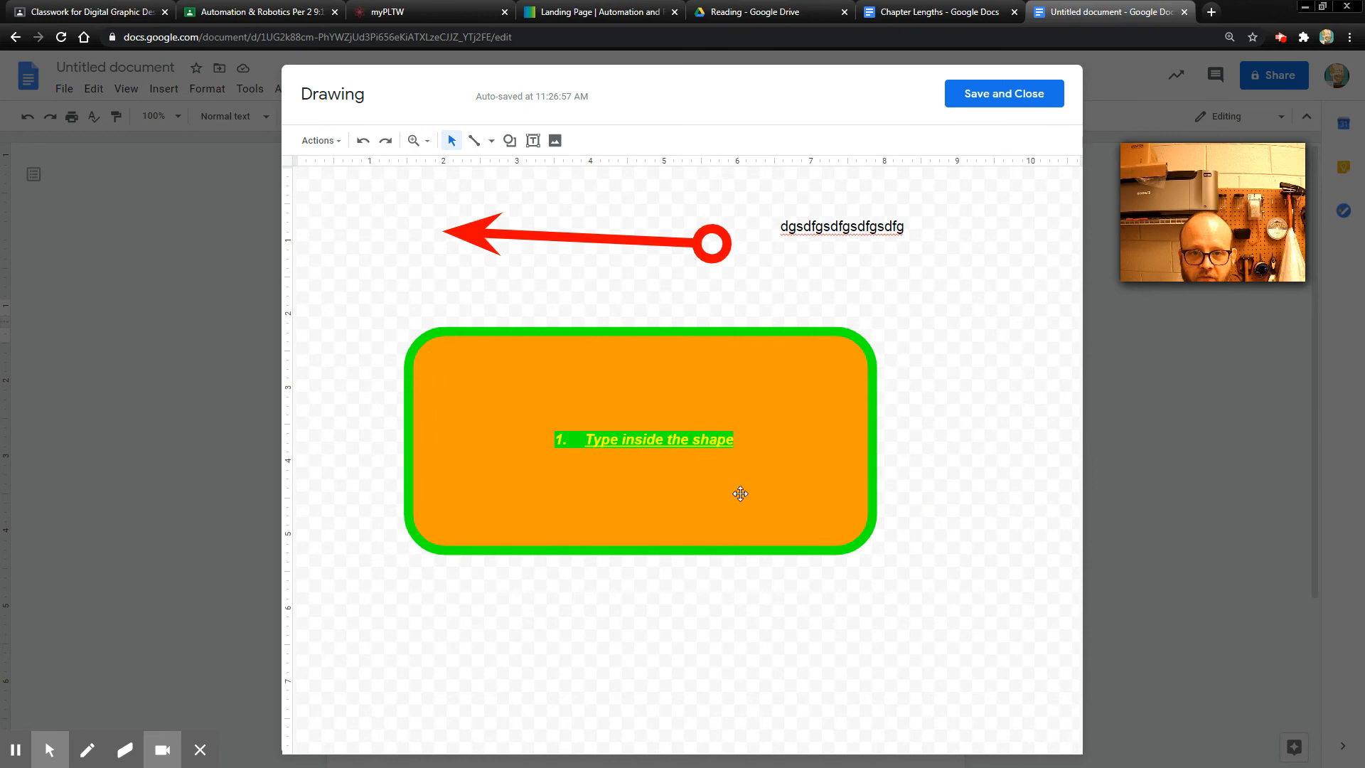
pyautogui.moveTo(541, 611); pyautogui.dragTo(605, 353)
pyautogui.moveTo(645, 435); pyautogui.dragTo(1010, 679)
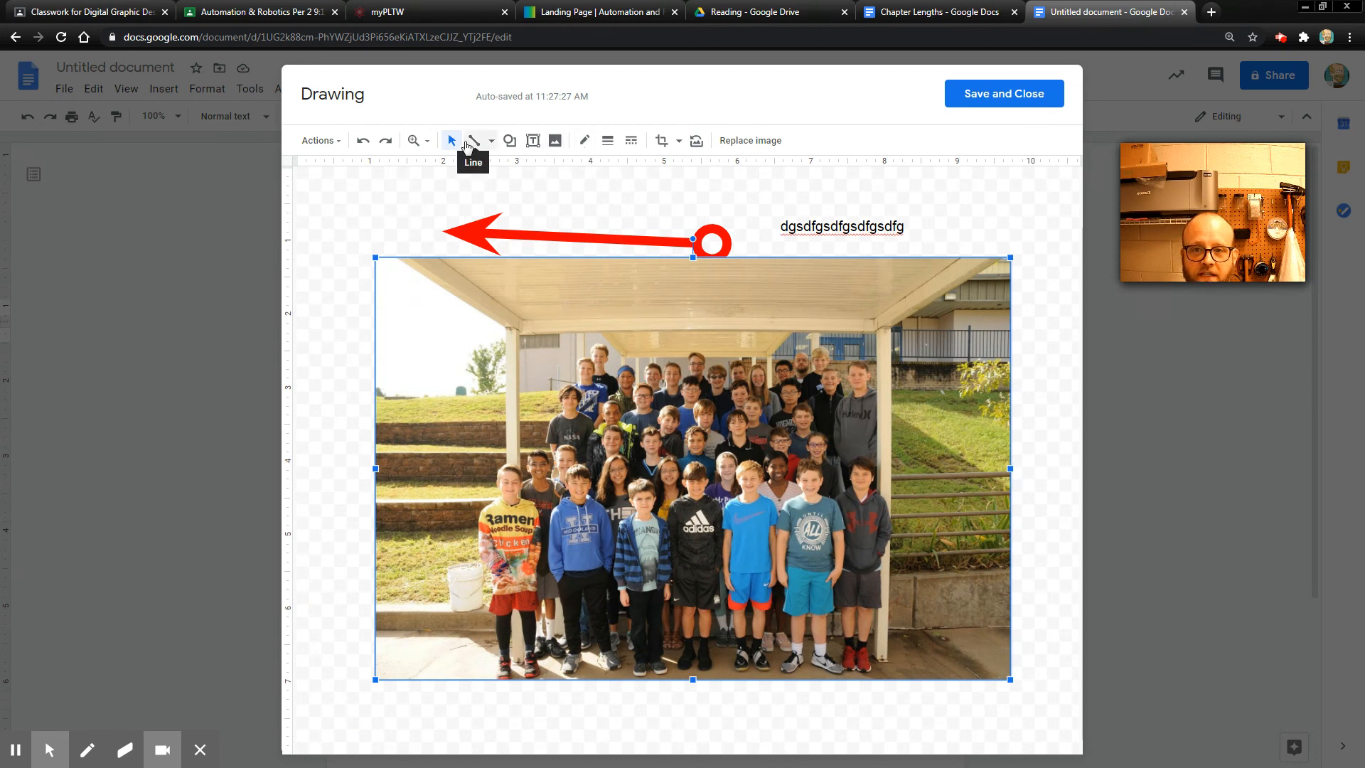
# Draw an arrow about 1.3 inches long over the photo, pointing left at the person on the group's right edge
pyautogui.click(586, 140)
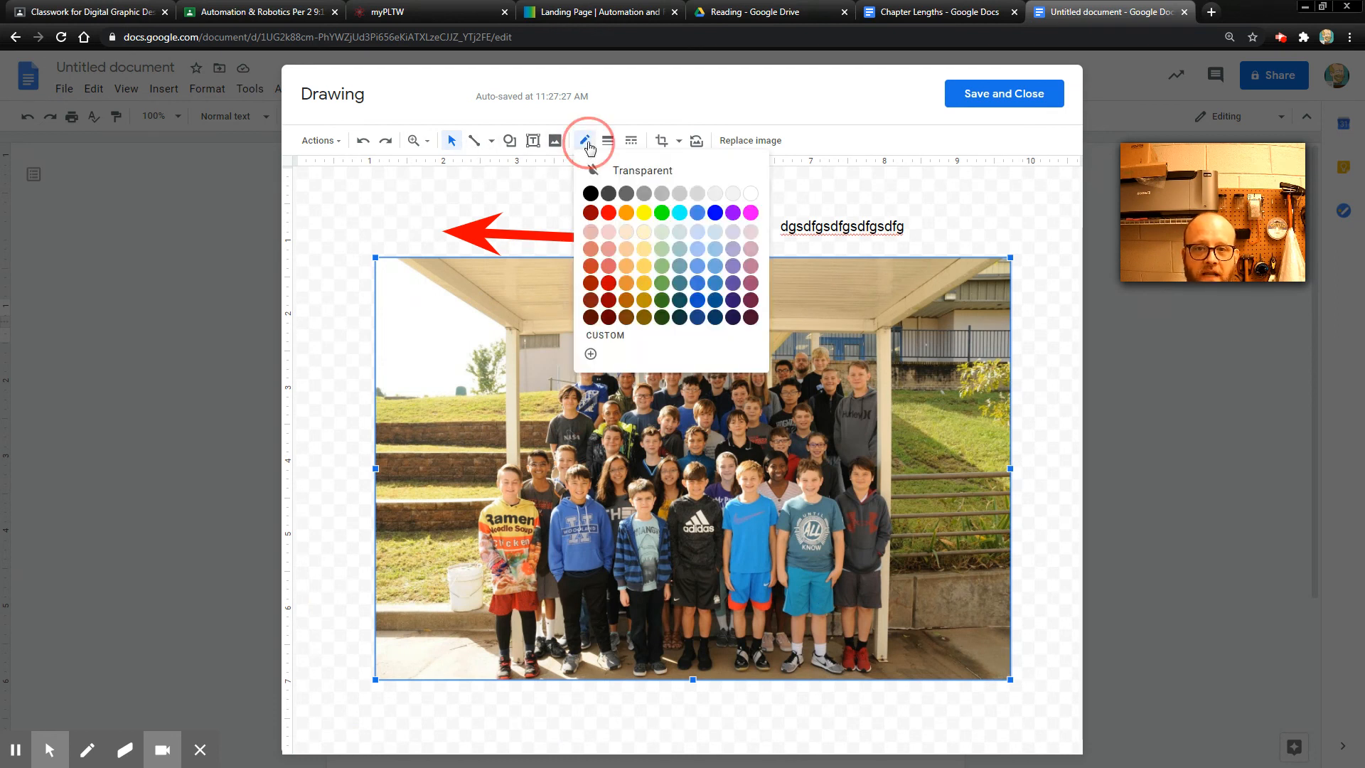
pyautogui.click(586, 140)
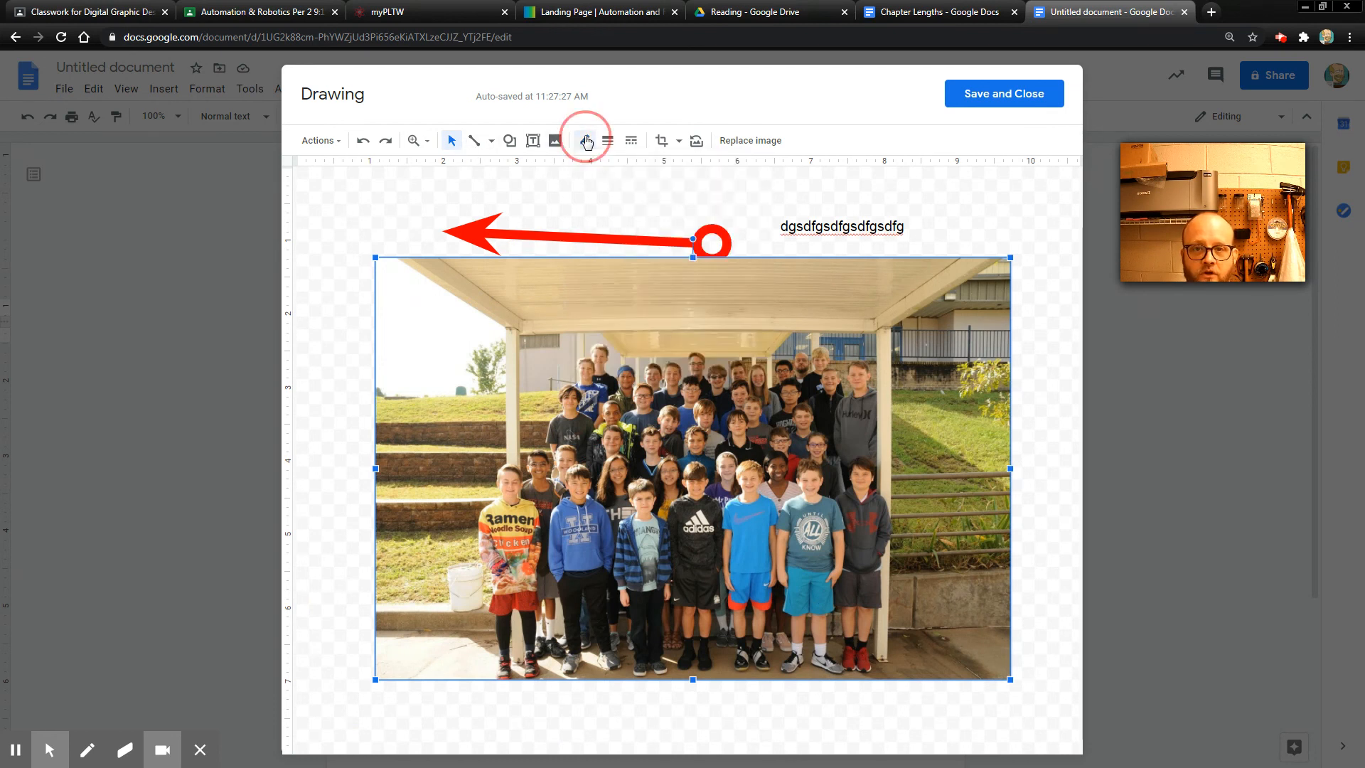
pyautogui.click(491, 140)
pyautogui.click(522, 197)
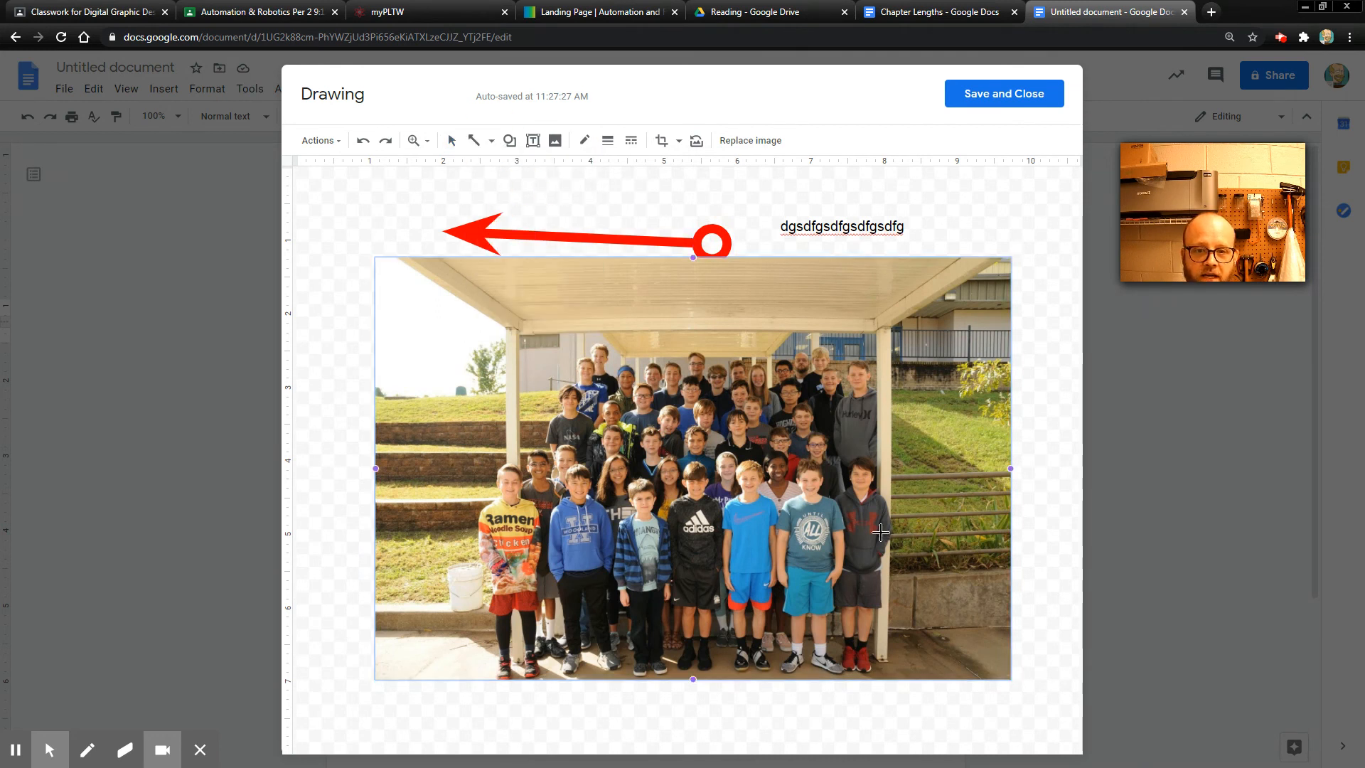
pyautogui.moveTo(970, 386)
pyautogui.mouseDown()
pyautogui.moveTo(863, 381)
pyautogui.moveTo(878, 379)
pyautogui.mouseUp()
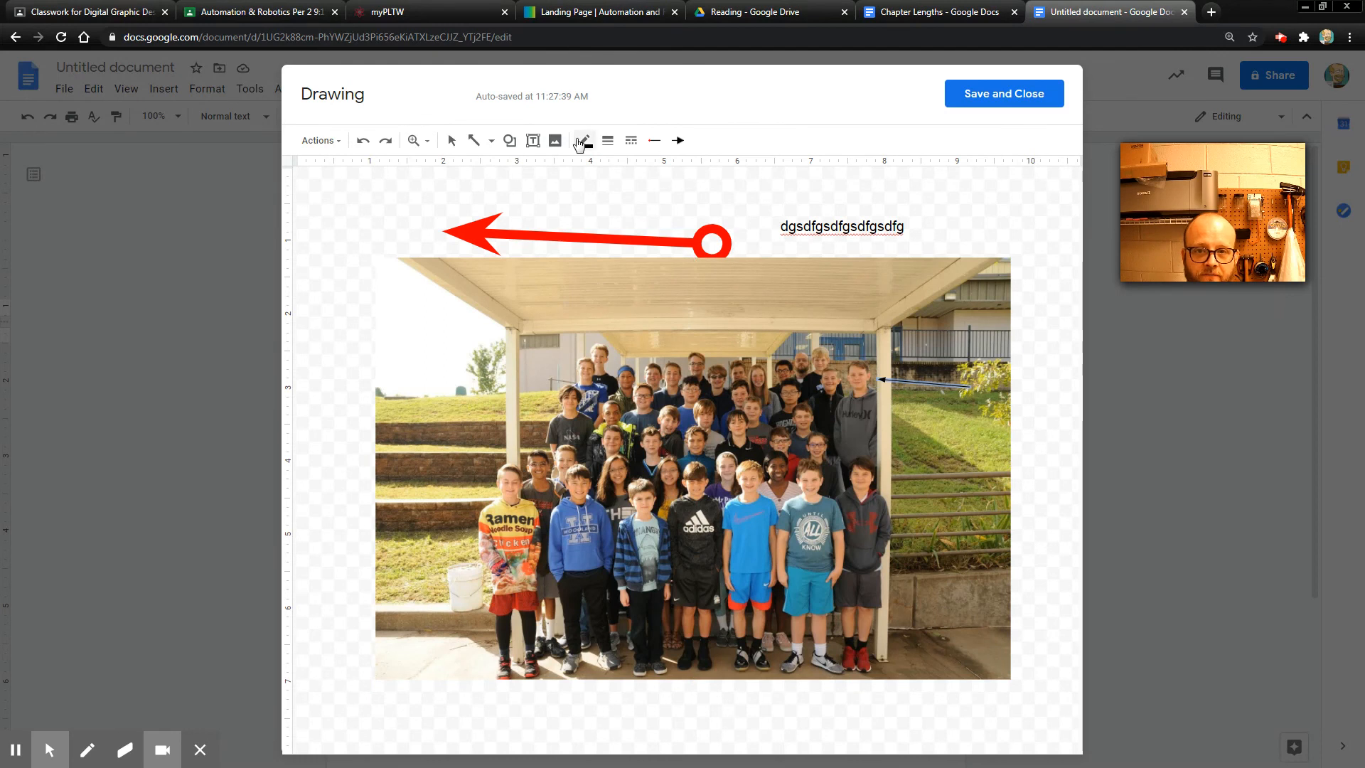
# Add a text box about 1 by 0.5 inches just below the small arrow, containing "name", and deselect it
pyautogui.click(532, 140)
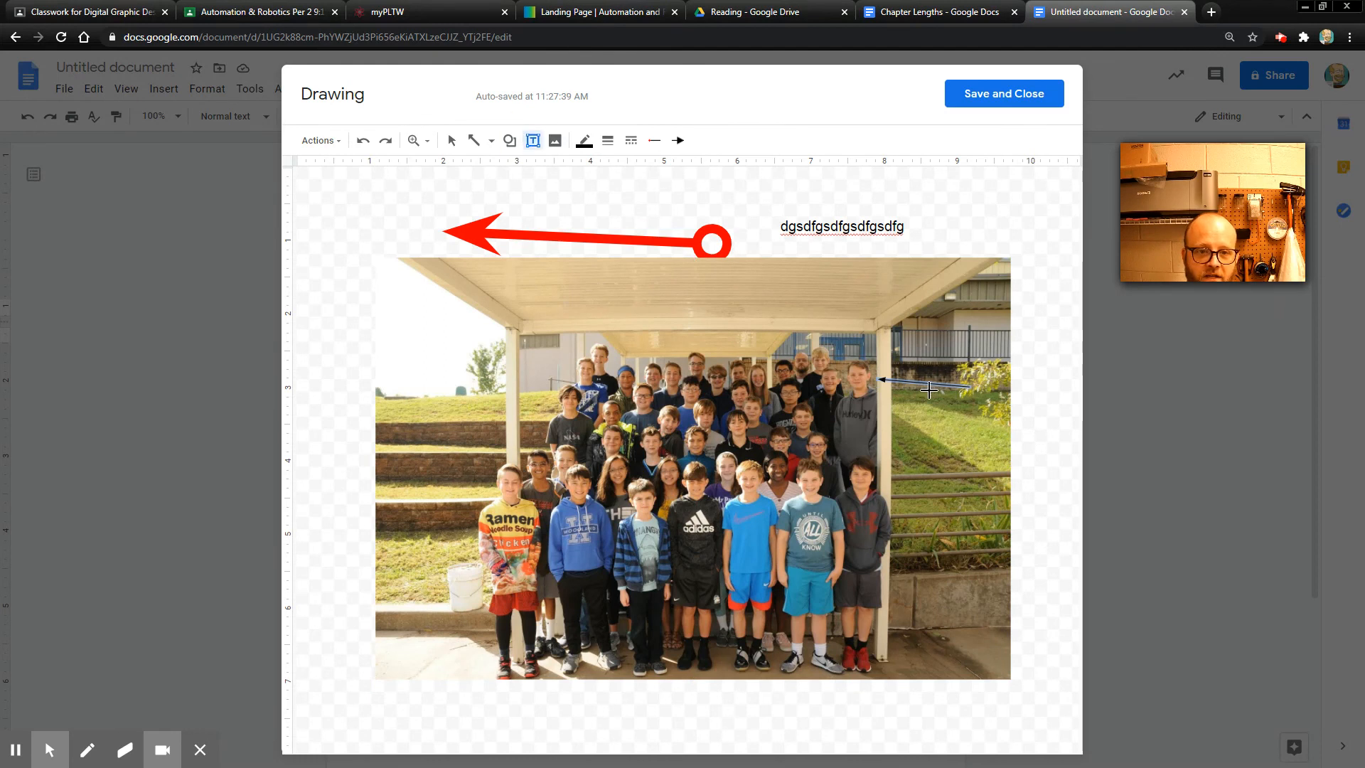
pyautogui.moveTo(929, 391); pyautogui.dragTo(1000, 429)
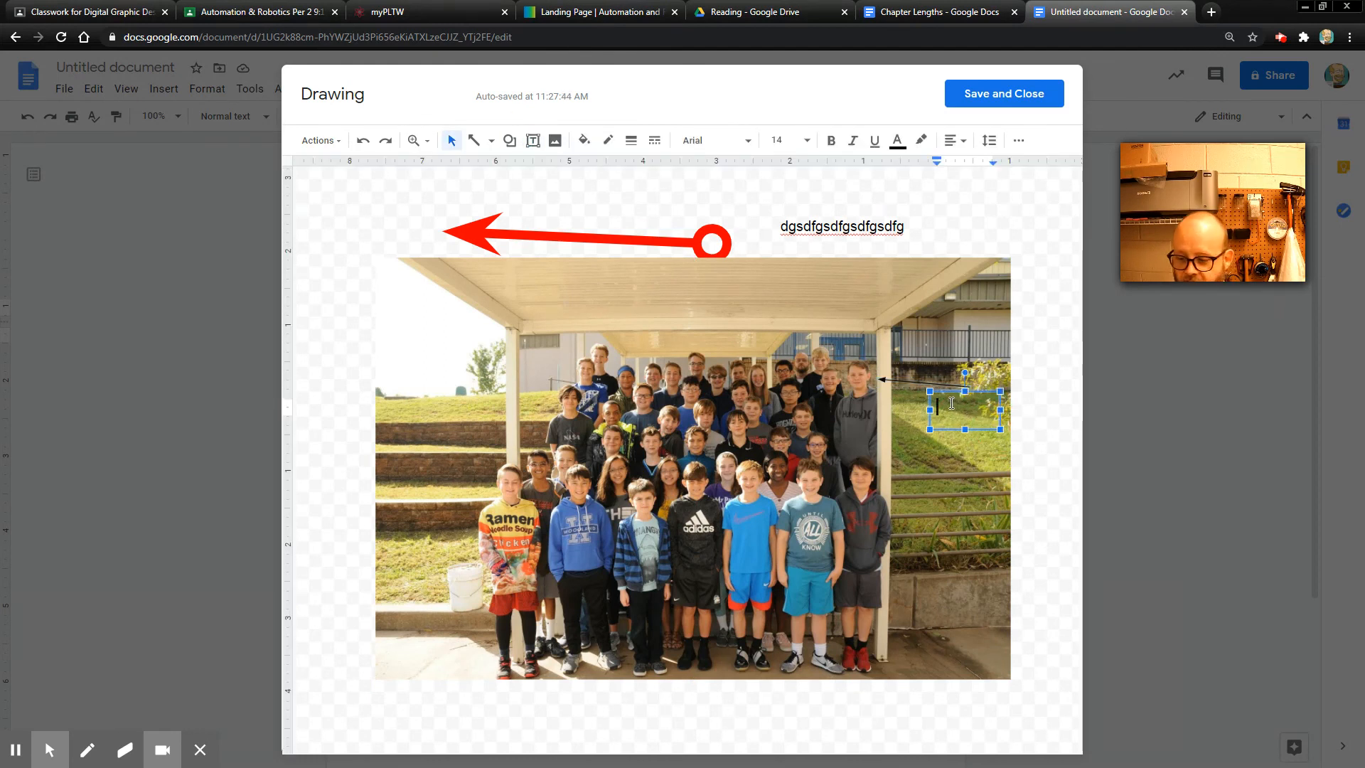
pyautogui.write('name')
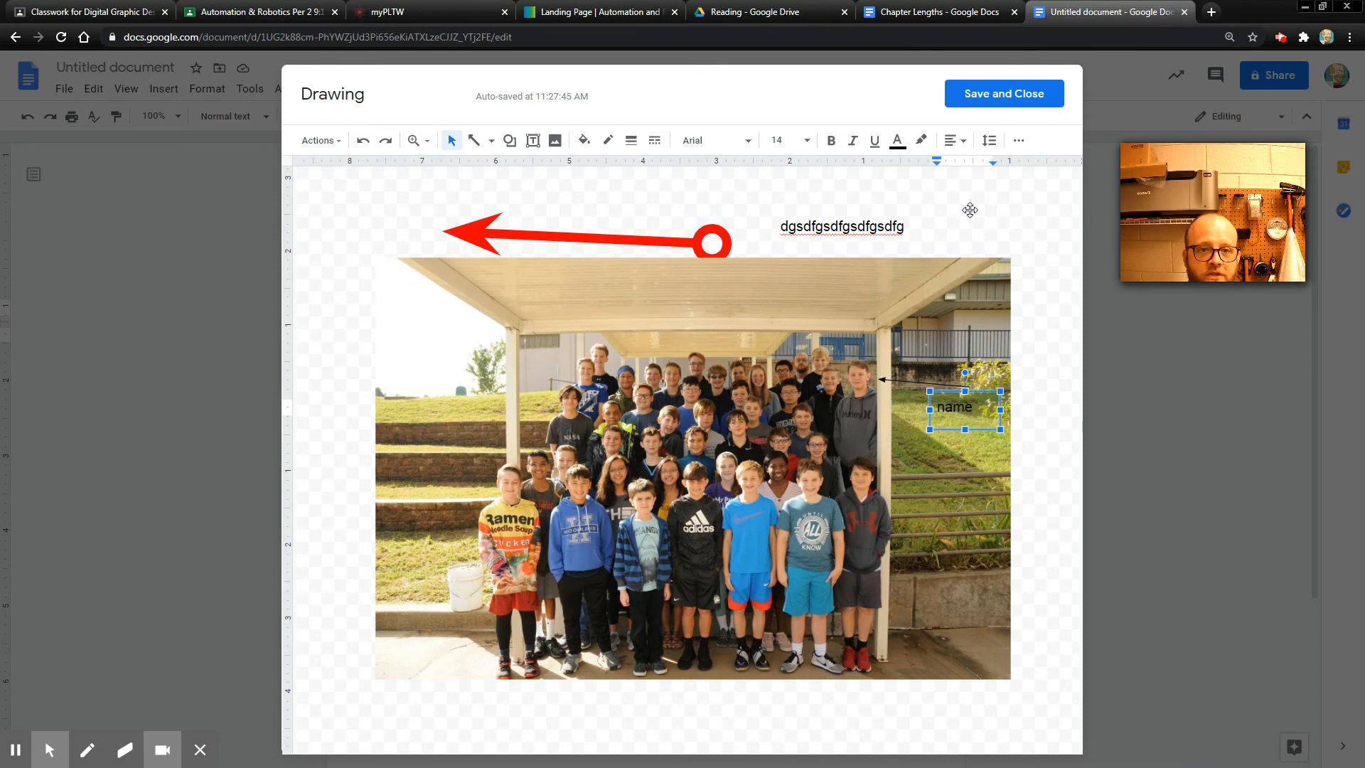
pyautogui.click(861, 211)
# Clear the drawing by deleting the photo, the rounded rectangle, both arrows and both text boxes
pyautogui.click(583, 365)
pyautogui.press('Delete')
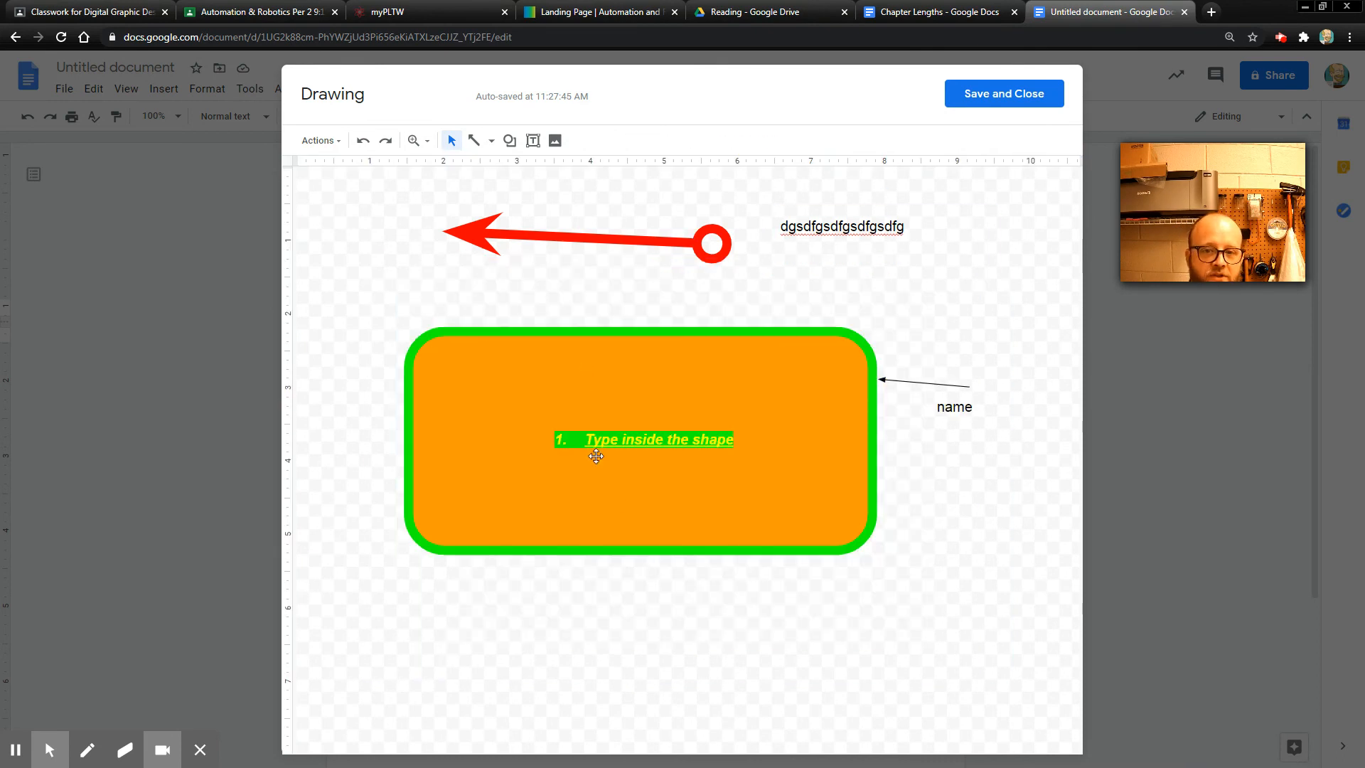
pyautogui.click(652, 384)
pyautogui.press('Delete')
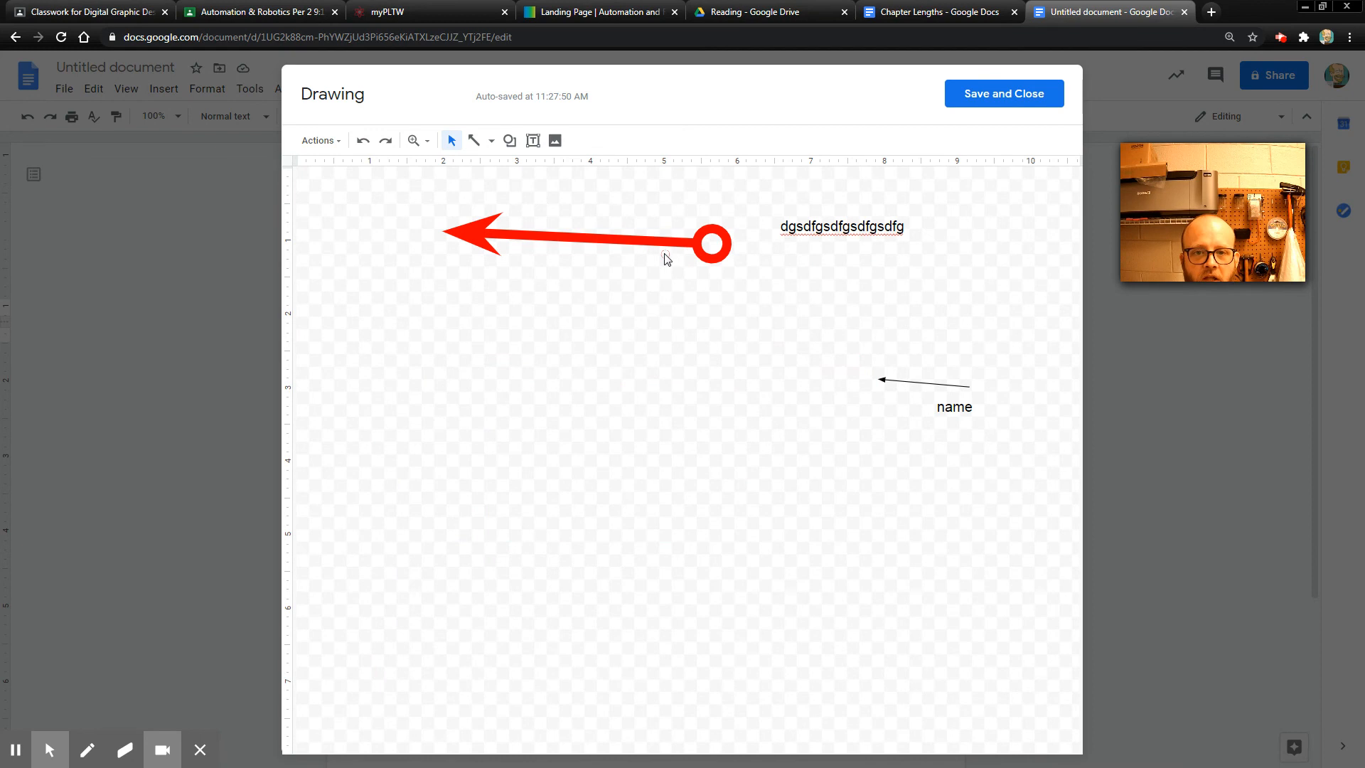
pyautogui.click(676, 240)
pyautogui.press('Delete')
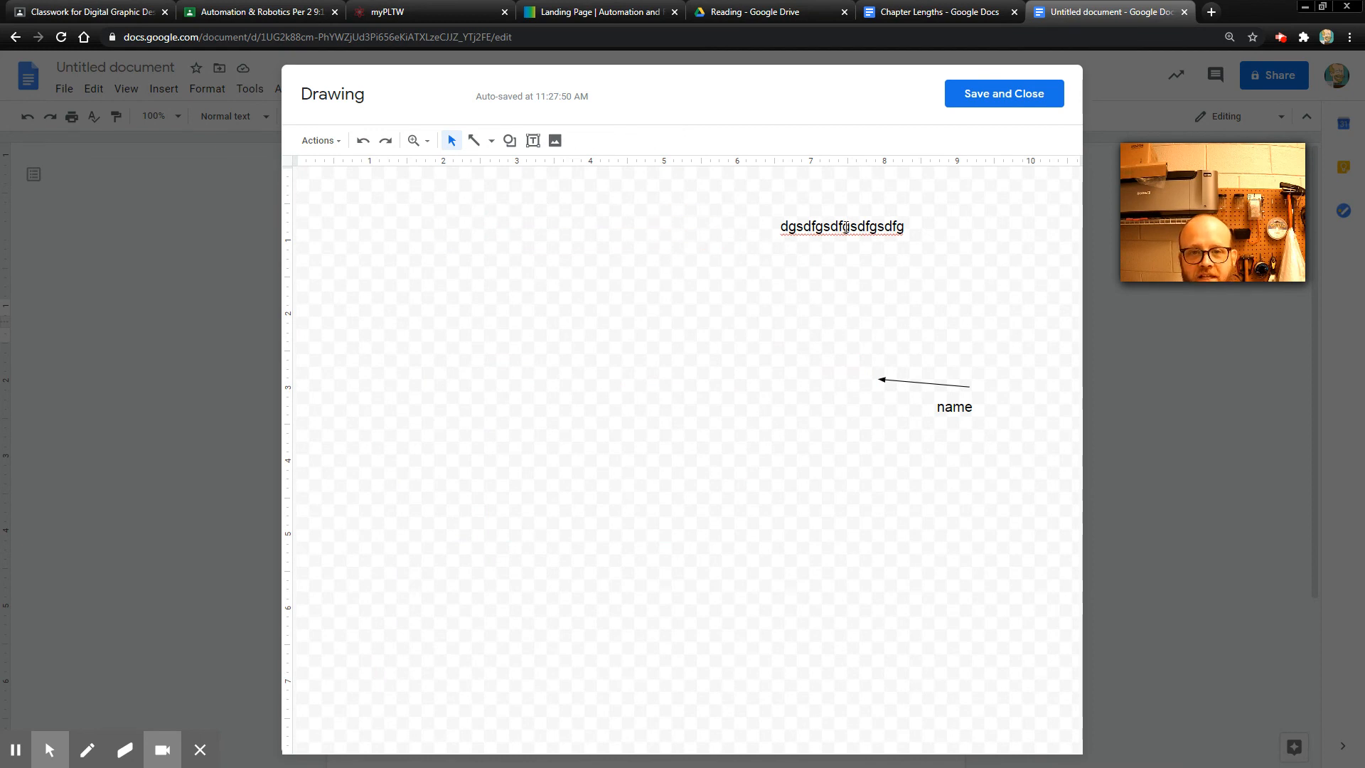
pyautogui.click(844, 226)
pyautogui.click(1033, 265)
pyautogui.moveTo(1024, 188); pyautogui.dragTo(650, 582)
pyautogui.press('Delete')
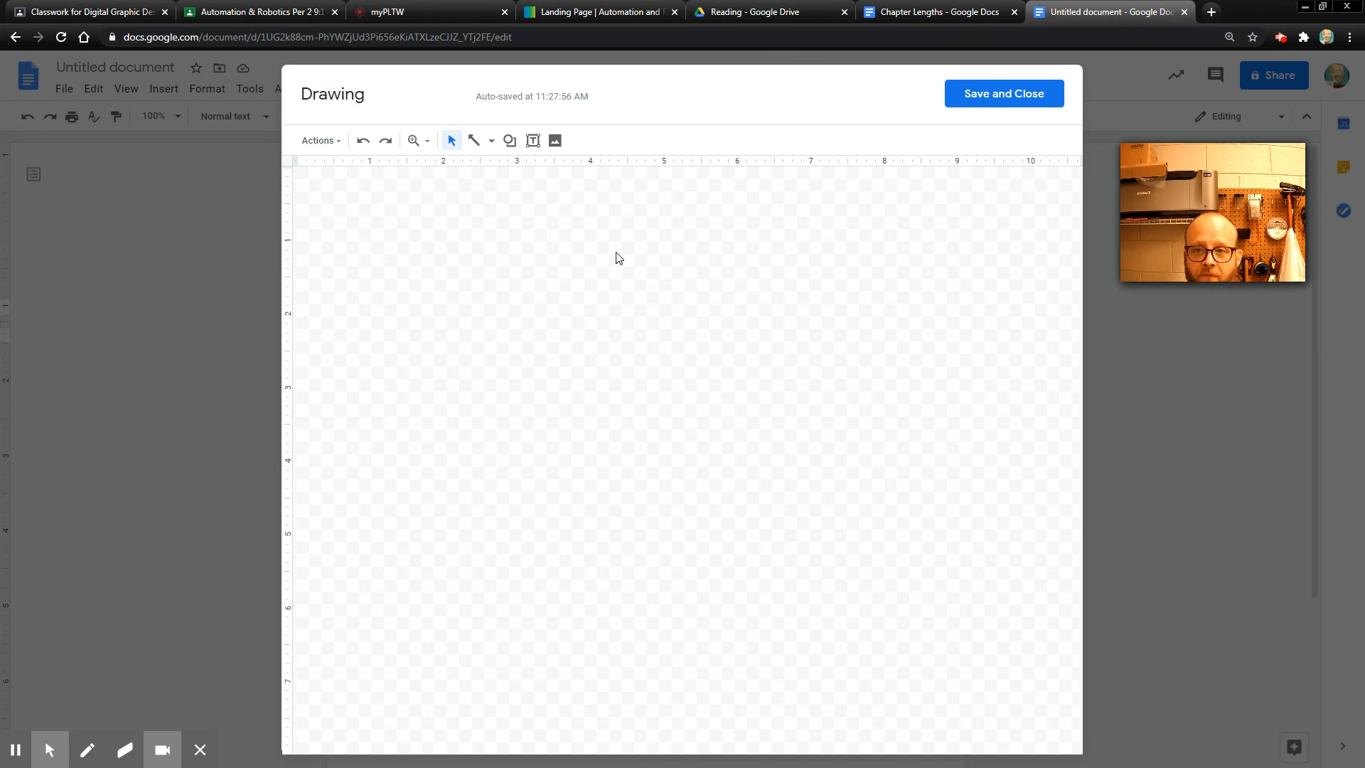
# Draw a diagonal arrow about 4 inches long, sloping down to the right, and save the drawing into the document
pyautogui.click(474, 140)
pyautogui.moveTo(513, 276); pyautogui.dragTo(745, 467)
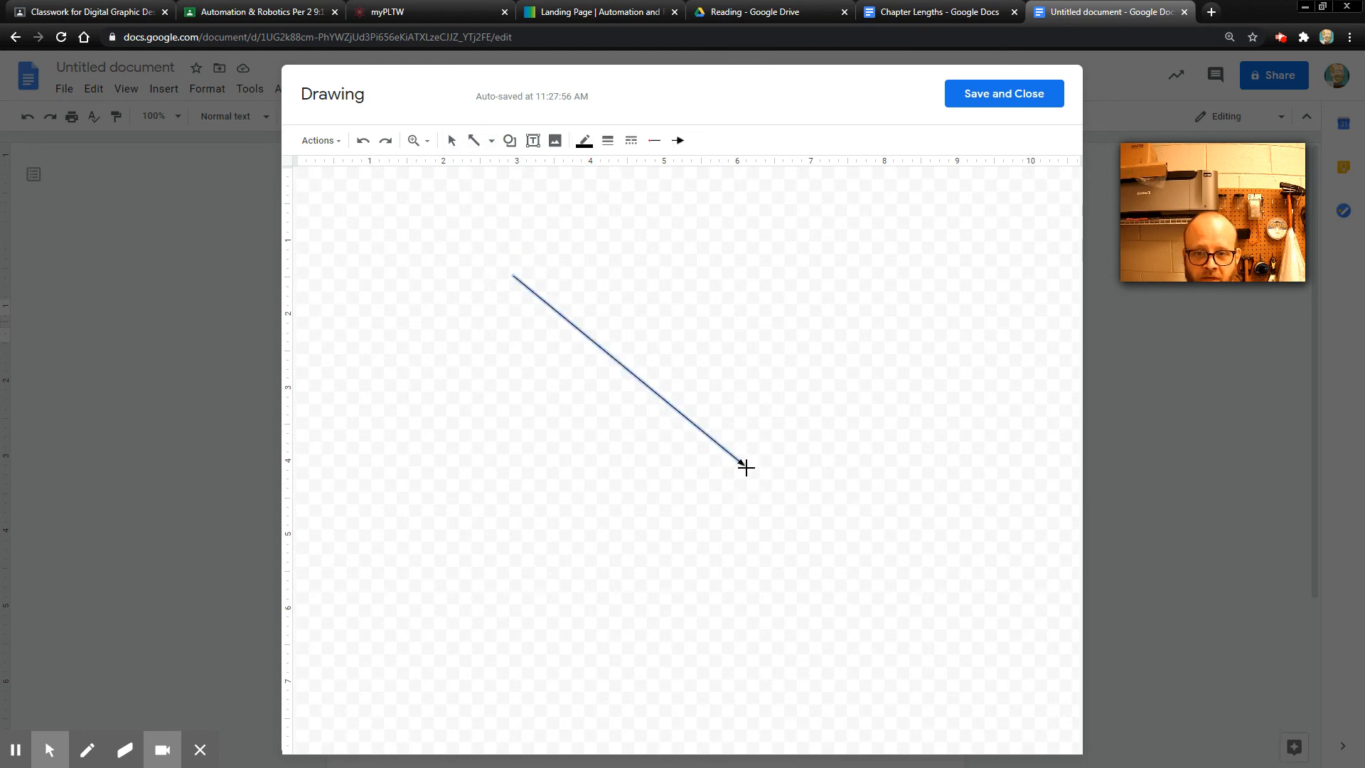
pyautogui.click(995, 98)
# Check the embedded drawing's image options, reopen it for editing, save it without changes and deselect it
pyautogui.click(797, 420)
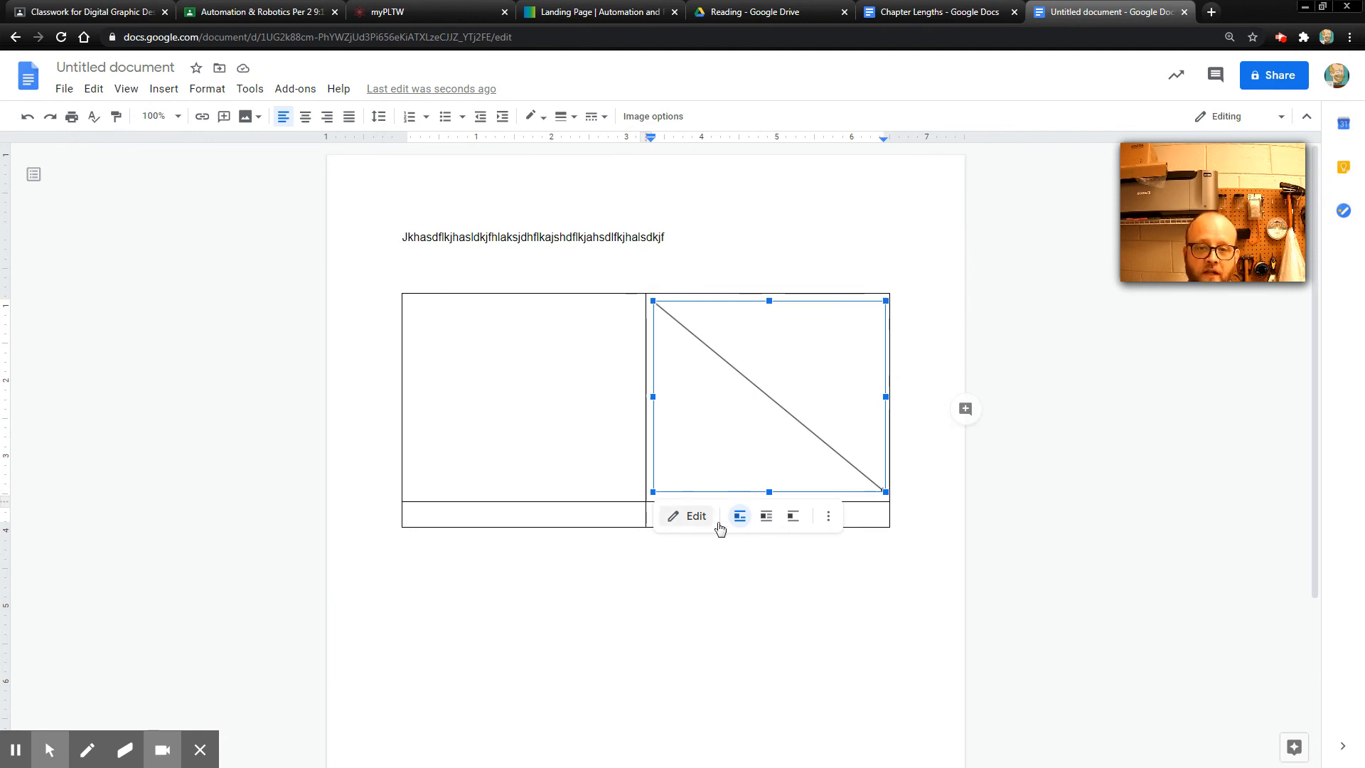
pyautogui.click(828, 516)
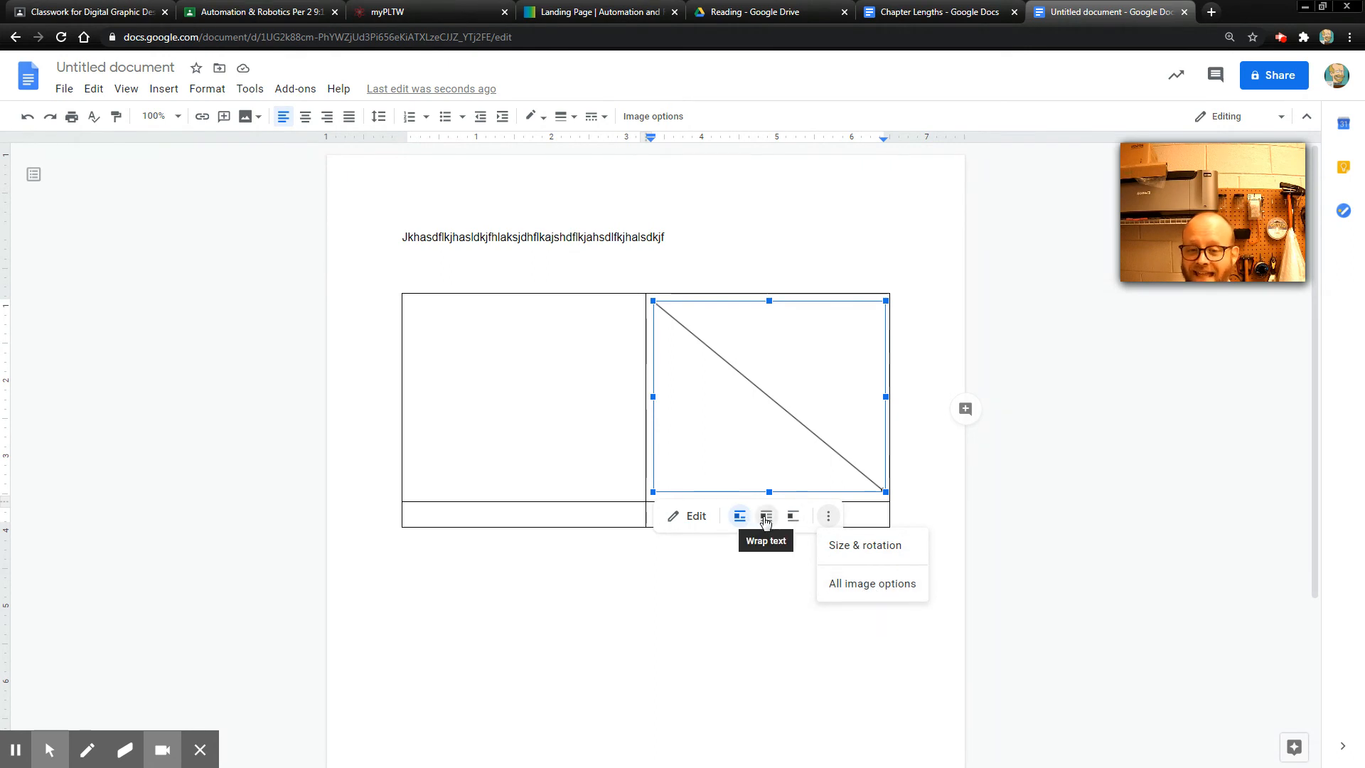
pyautogui.click(687, 517)
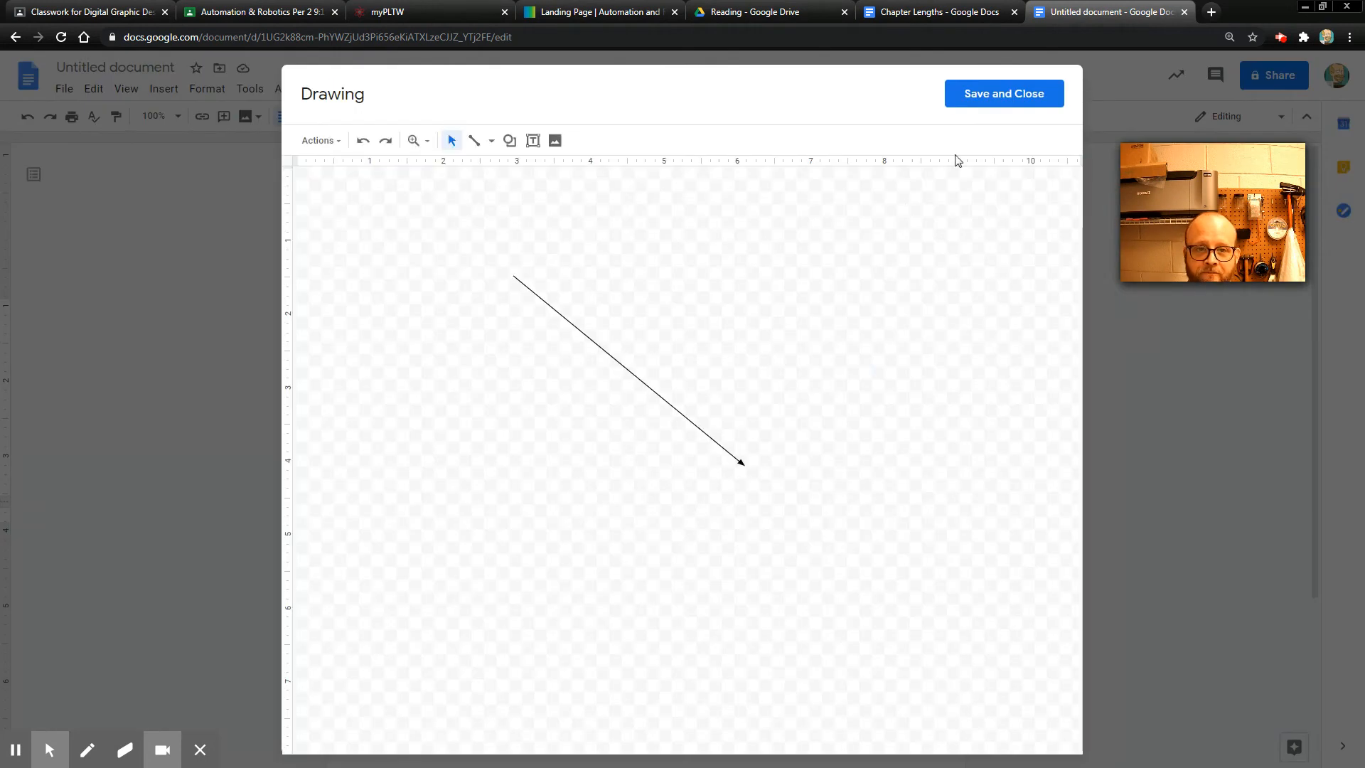
pyautogui.click(990, 100)
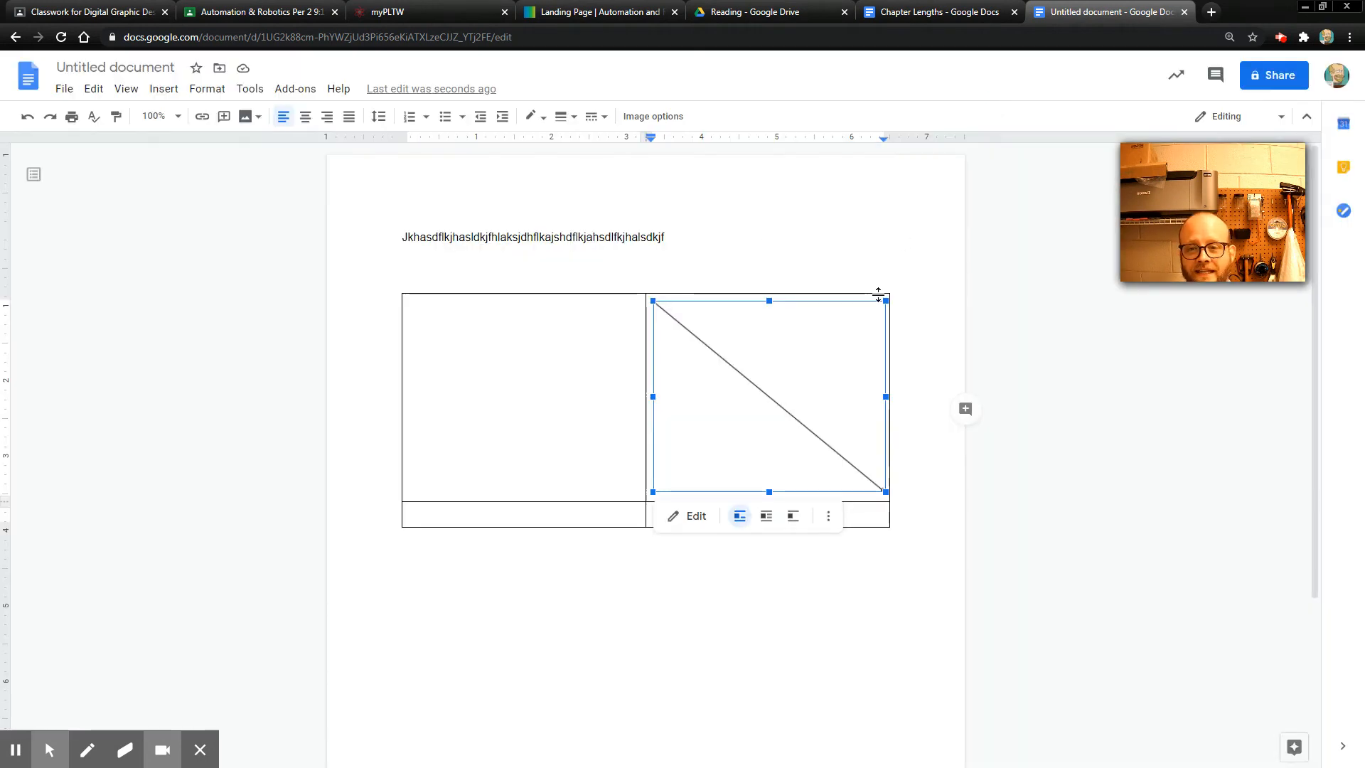
pyautogui.click(758, 240)
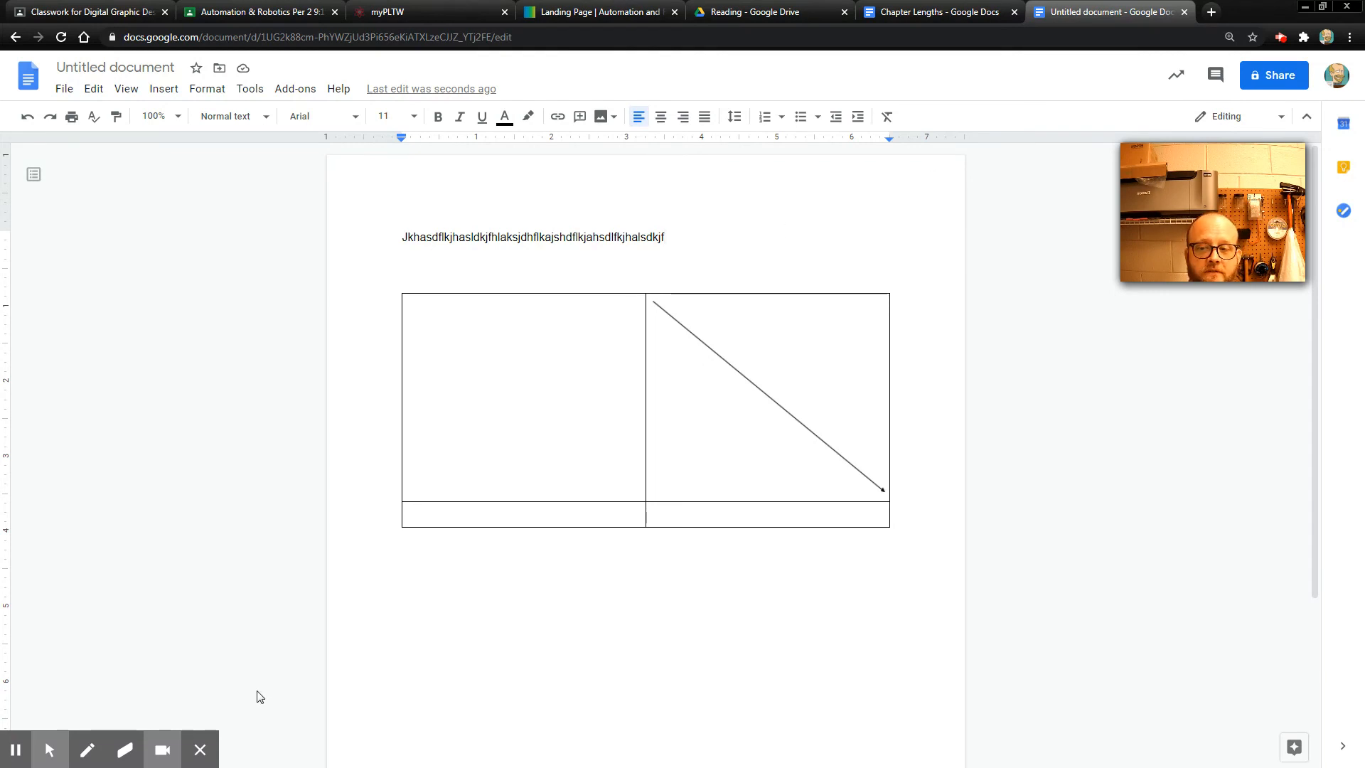
pyautogui.click(199, 750)
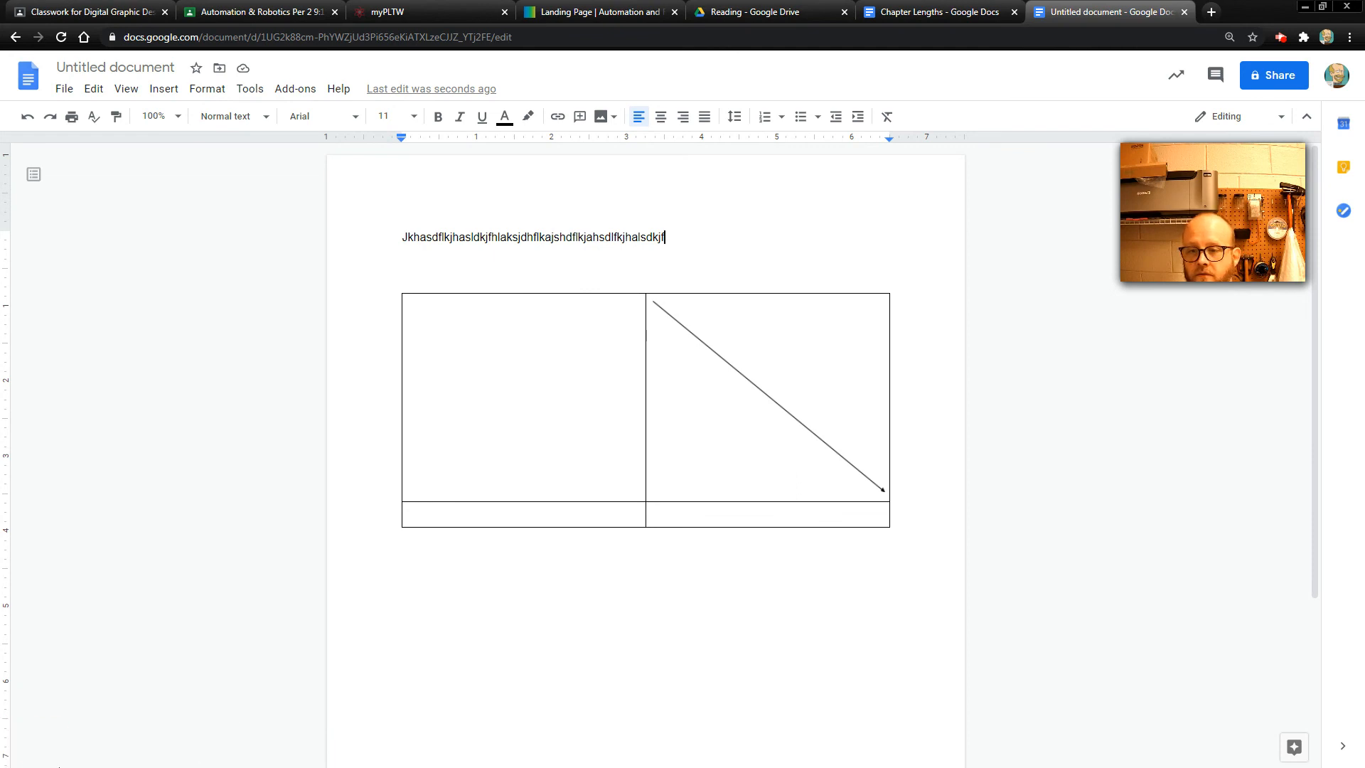
pyautogui.click(1278, 41)
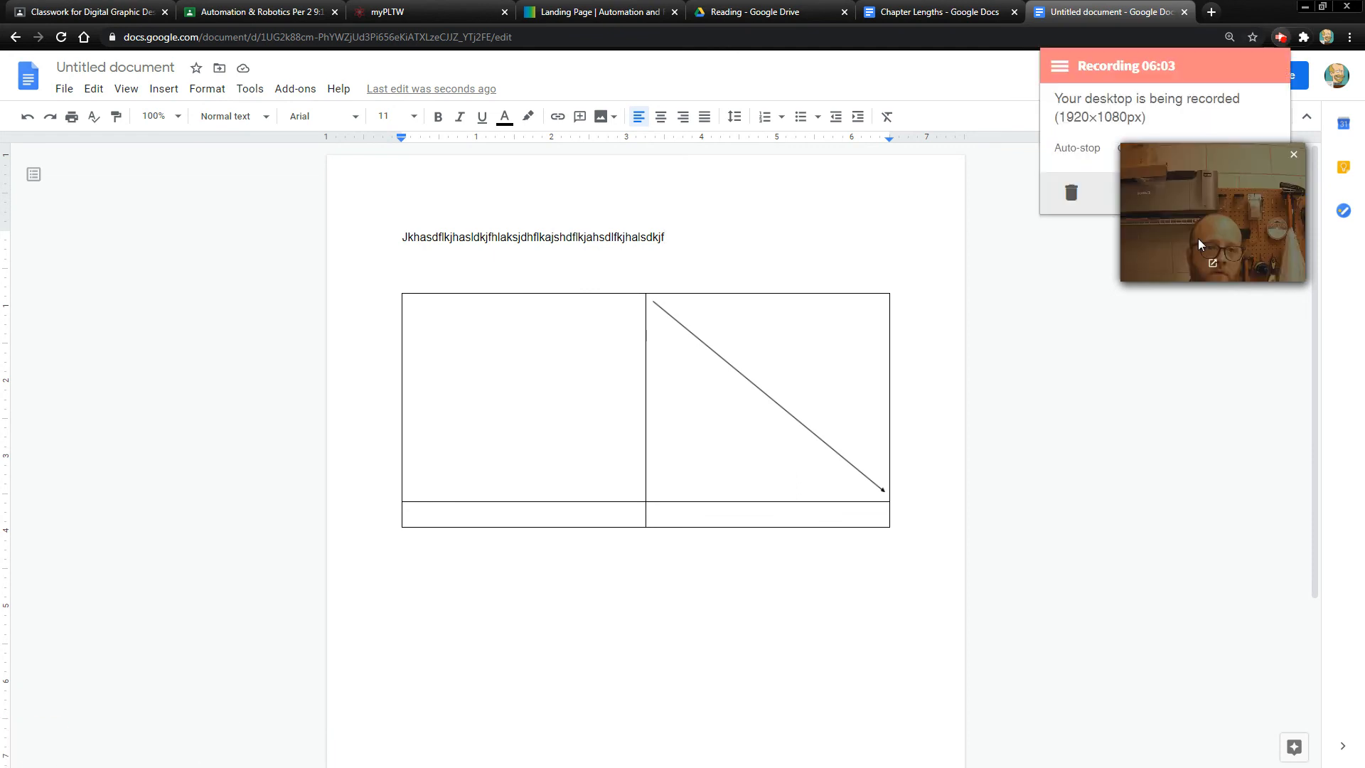